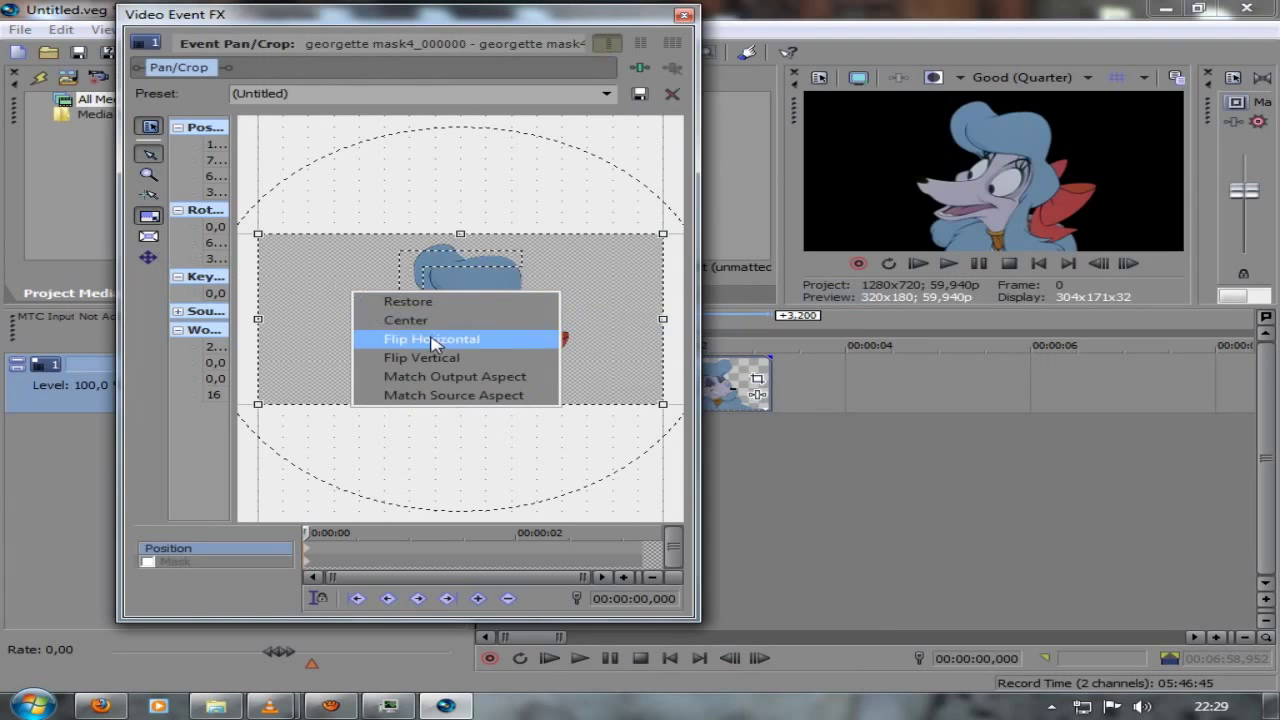
# Step: Flip the georgette mask4 clip horizontally and shift its crop frame so the character sits in the frame's left half
pyautogui.moveTo(350, 320); pyautogui.dragTo(245, 319)
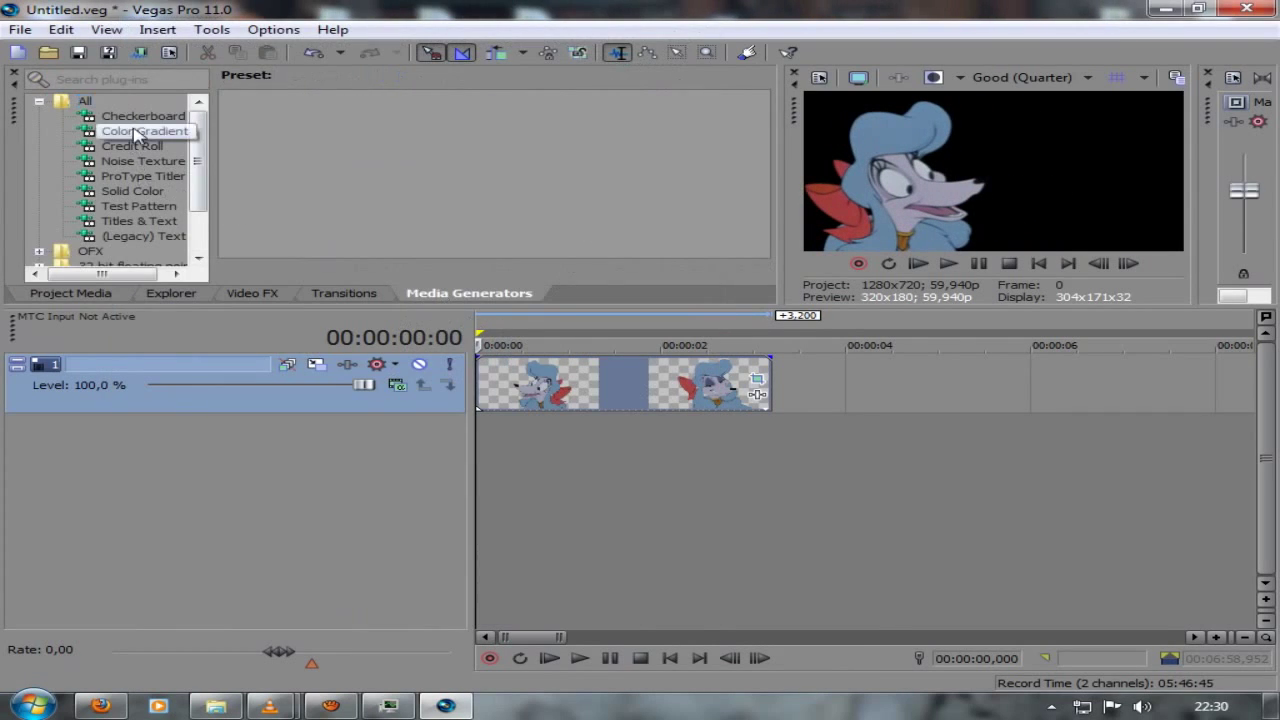
# Step: Add a radial white-to-black Color Gradient on a new track beneath the character clip and darken it to a dark grey background
pyautogui.click(135, 134)
pyautogui.moveTo(308, 236); pyautogui.dragTo(403, 437)
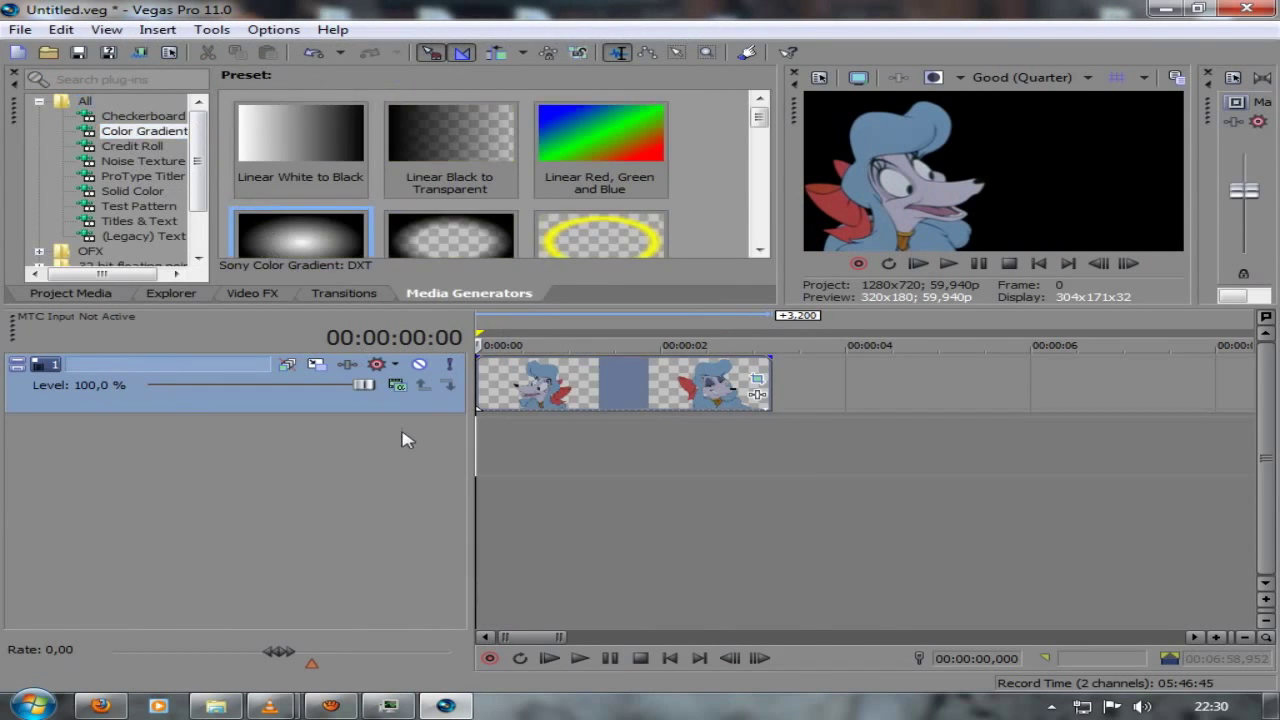
pyautogui.moveTo(348, 317); pyautogui.dragTo(415, 361)
pyautogui.click(253, 262)
pyautogui.click(422, 281)
pyautogui.moveTo(634, 266); pyautogui.dragTo(533, 266)
pyautogui.click(767, 89)
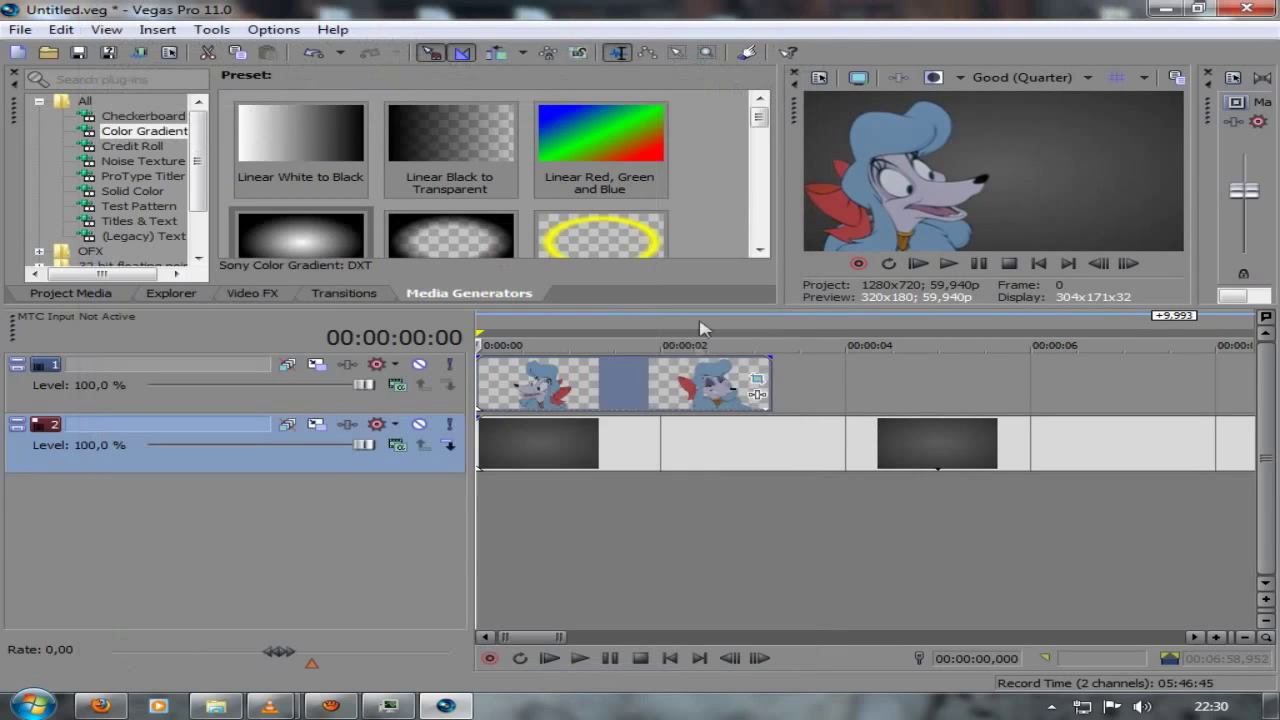
# Step: Apply the Black and White video effect to the character clip
pyautogui.click(255, 293)
pyautogui.click(39, 101)
pyautogui.click(39, 117)
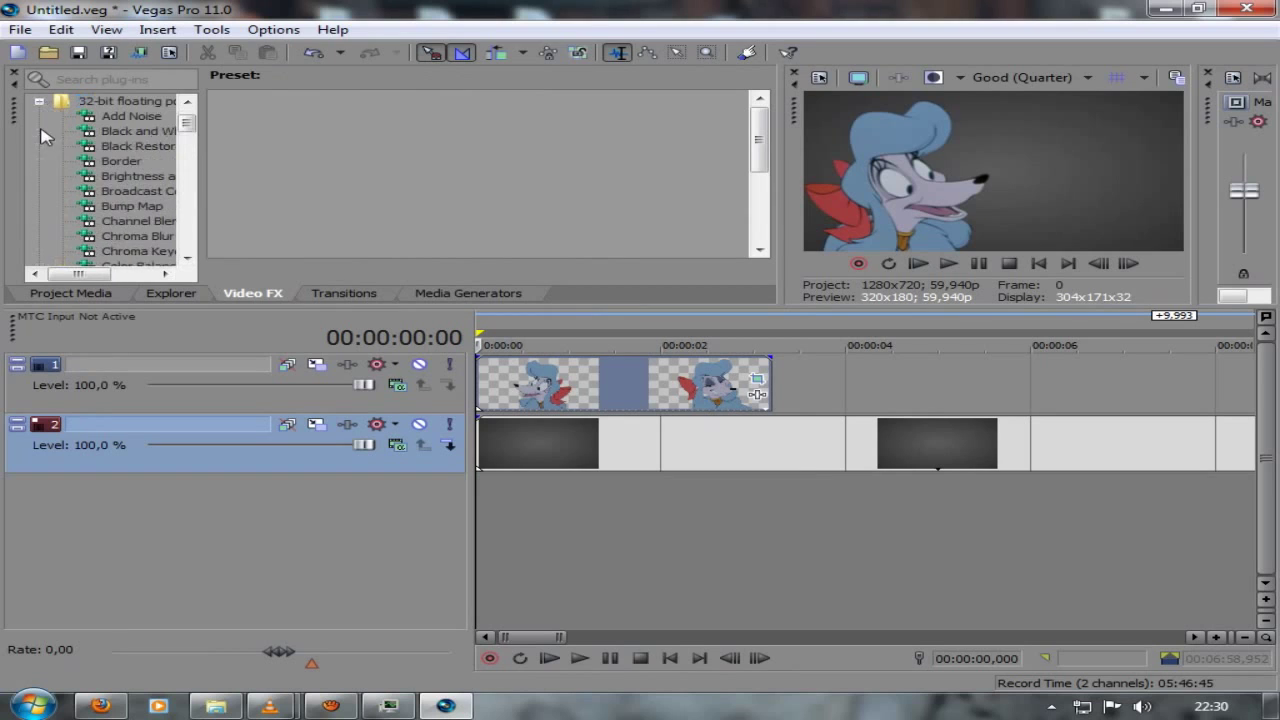
pyautogui.click(130, 131)
pyautogui.moveTo(292, 150); pyautogui.dragTo(534, 380)
pyautogui.click(684, 14)
# Step: Apply the Brighter preset of Brightness and Contrast to the character clip
pyautogui.click(135, 176)
pyautogui.moveTo(443, 140); pyautogui.dragTo(545, 380)
pyautogui.click(684, 16)
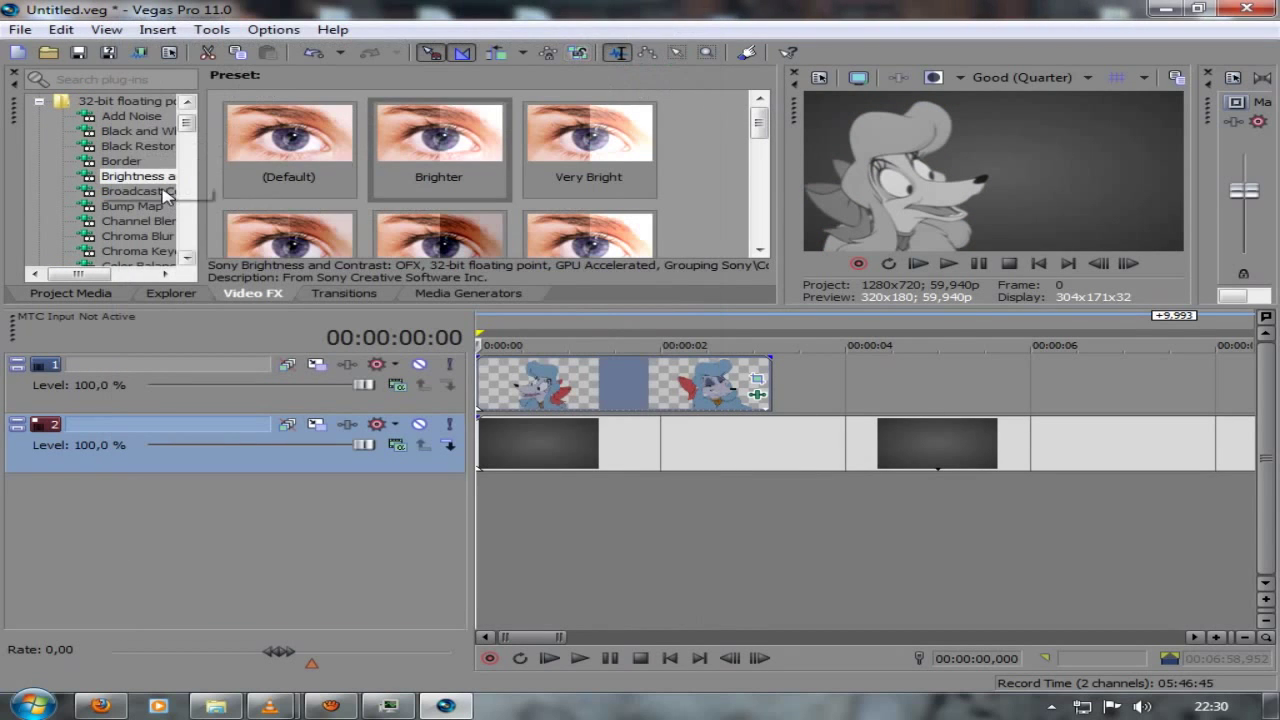
# Step: Add Lenient Broadcast Colors with luma minimum 40,000 to the character clip, and set Brightness to about 0,053 and Contrast to 0,642
pyautogui.click(150, 191)
pyautogui.moveTo(410, 135); pyautogui.dragTo(563, 380)
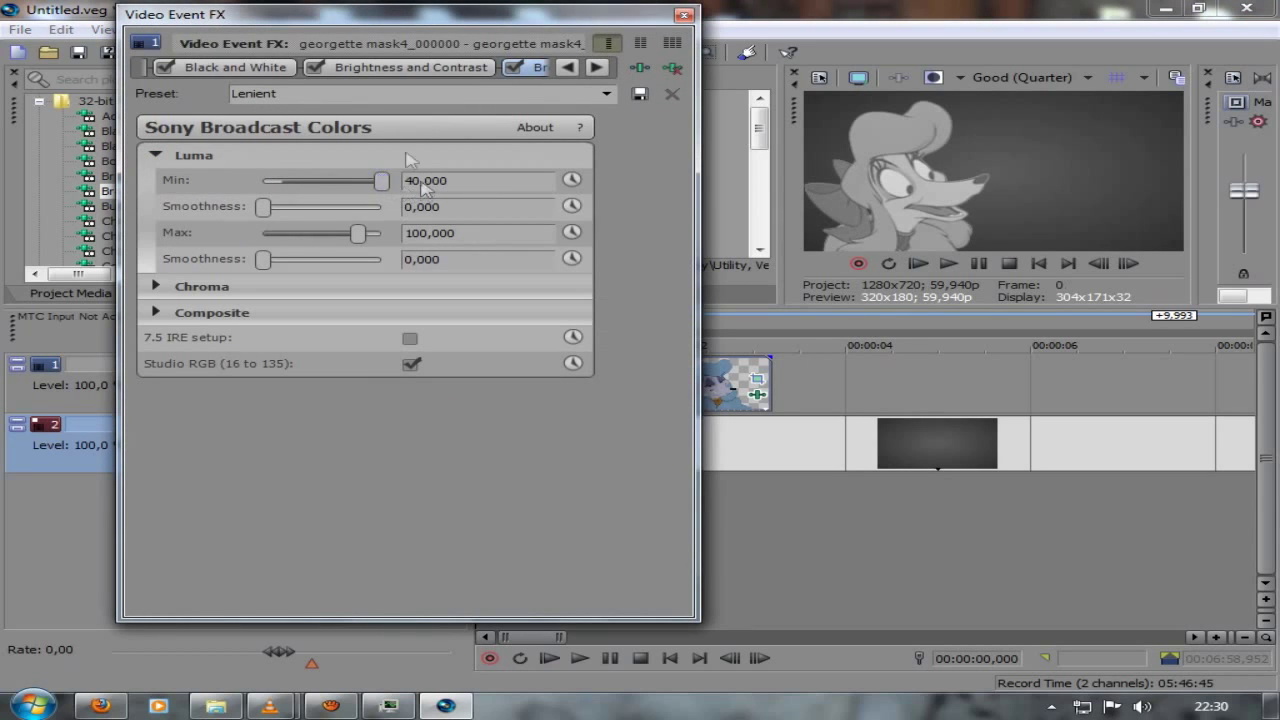
pyautogui.click(385, 67)
pyautogui.moveTo(343, 180)
pyautogui.mouseDown()
pyautogui.moveTo(362, 180)
pyautogui.moveTo(328, 166)
pyautogui.mouseUp()
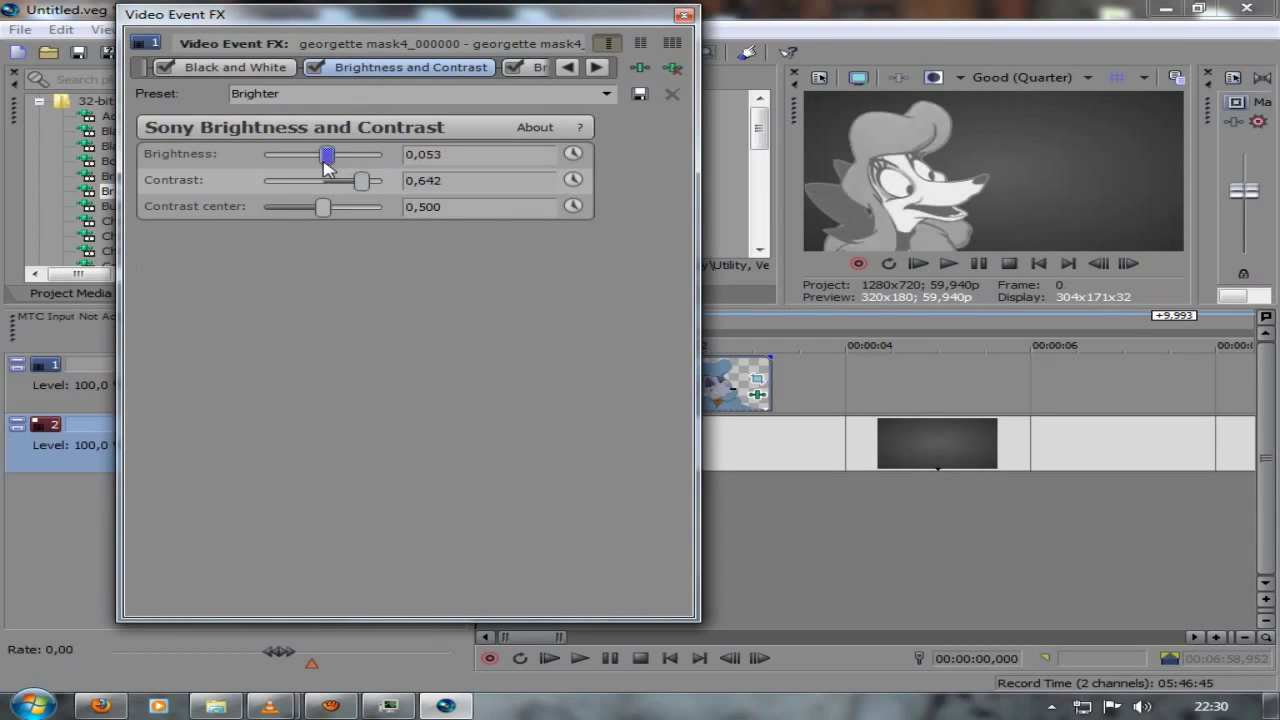
pyautogui.click(684, 15)
# Step: Trim the gradient event to the end of the character clip and play the sequence from the start
pyautogui.click(771, 443)
pyautogui.press('s')
pyautogui.press('Delete')
pyautogui.click(1037, 263)
pyautogui.click(948, 263)
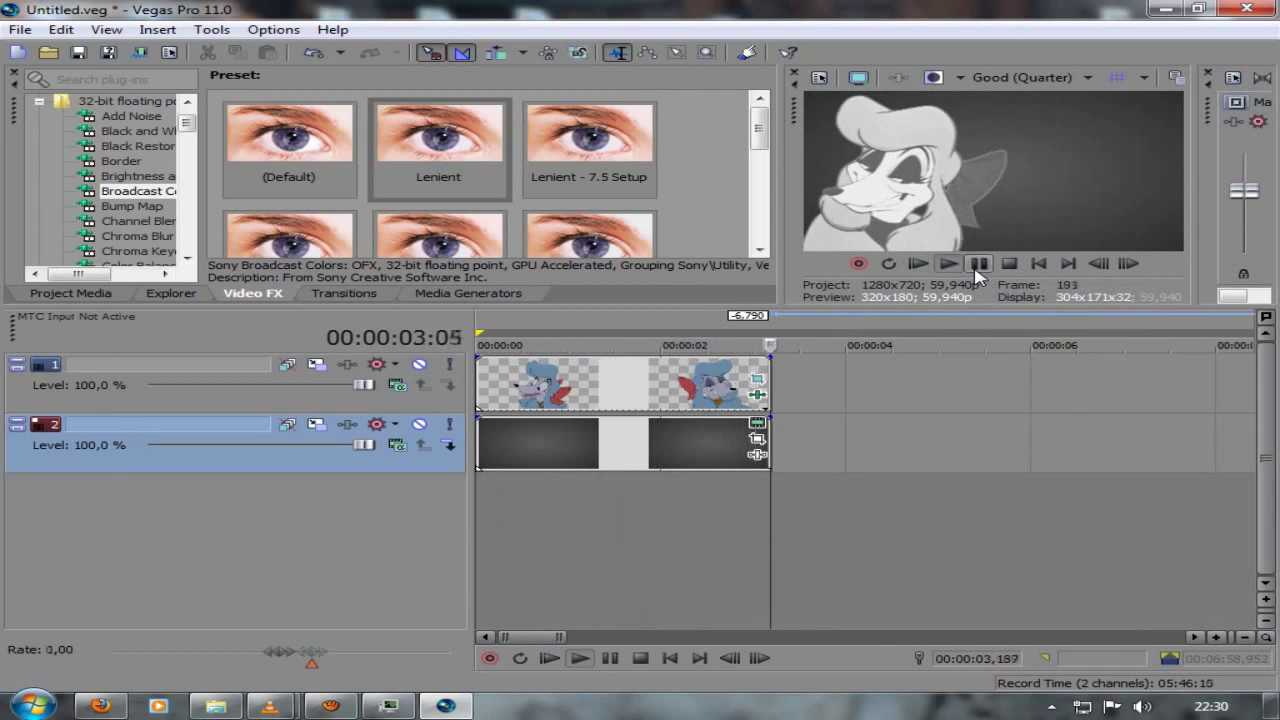
# Step: Copy the character clip onto a new video track between the original and the gradient, aligned to the timeline start
pyautogui.click(552, 396)
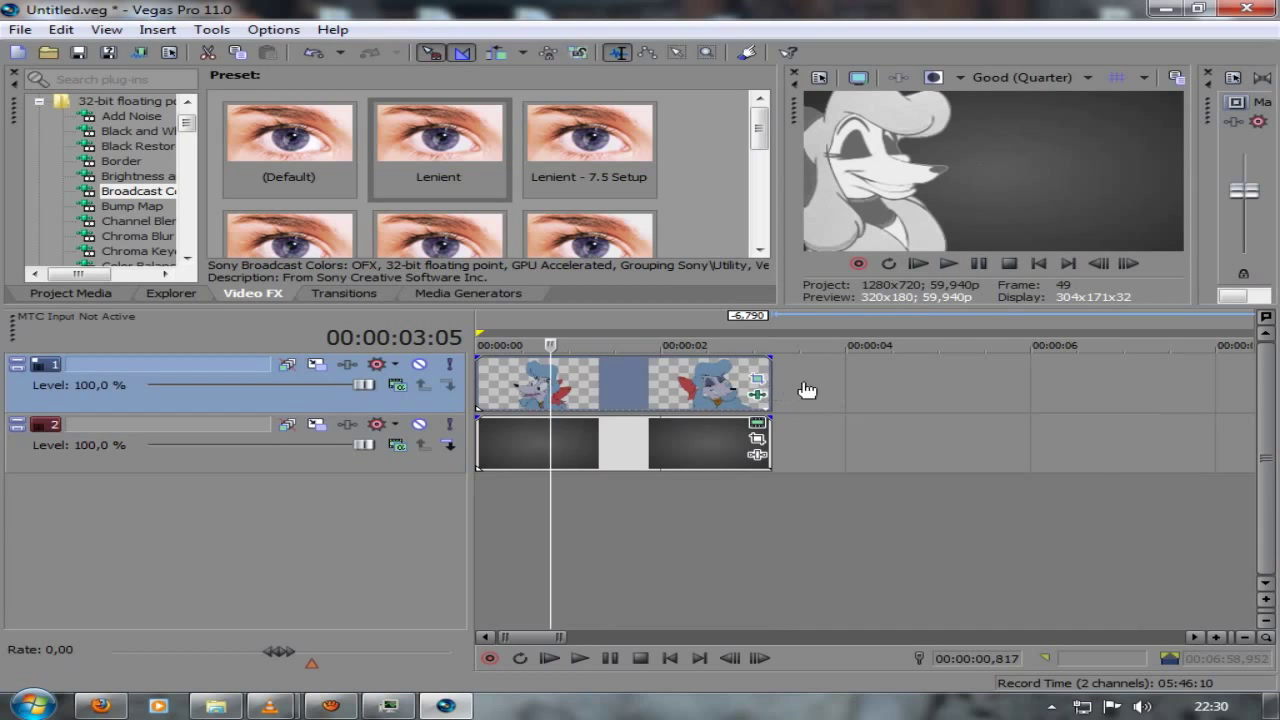
pyautogui.hotkey('ctrl', 'shift', 'q')
pyautogui.hotkey('ctrl', 'c')
pyautogui.hotkey('ctrl', 'v')
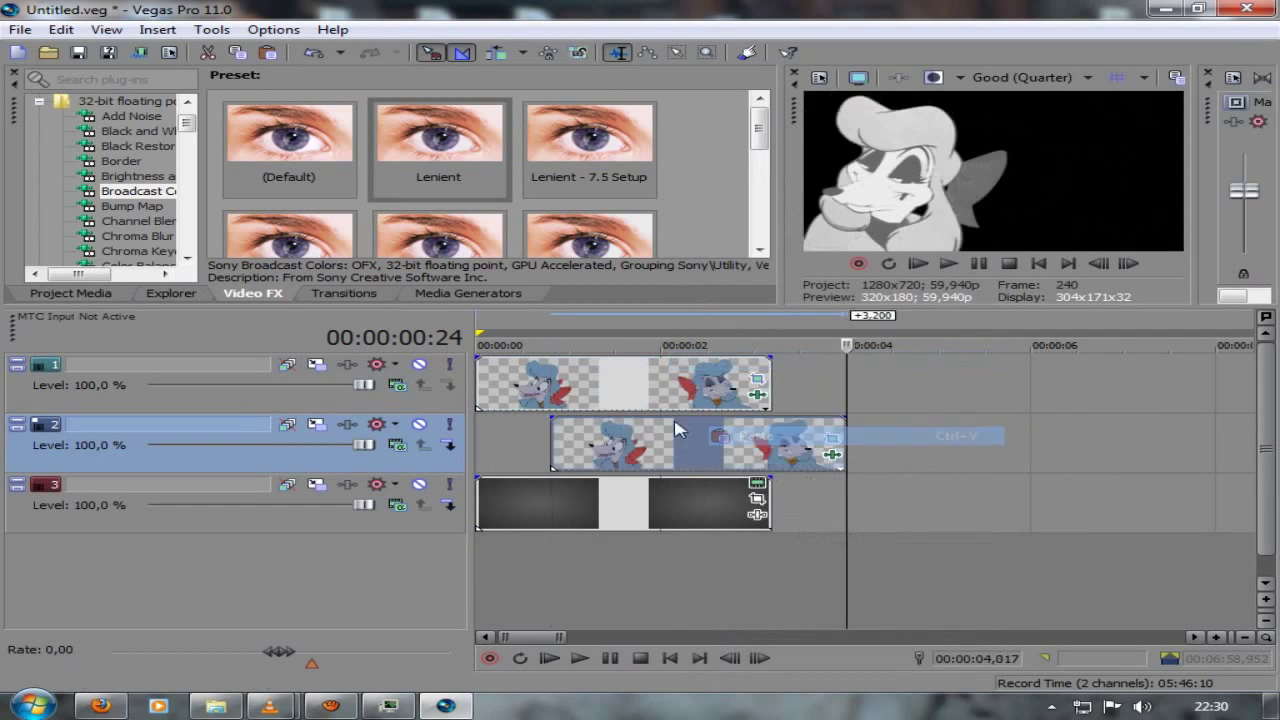
pyautogui.moveTo(675, 429); pyautogui.dragTo(579, 432)
# Step: Reframe the copied character clip in Pan/Crop so it appears larger and further right behind the original character
pyautogui.click(757, 439)
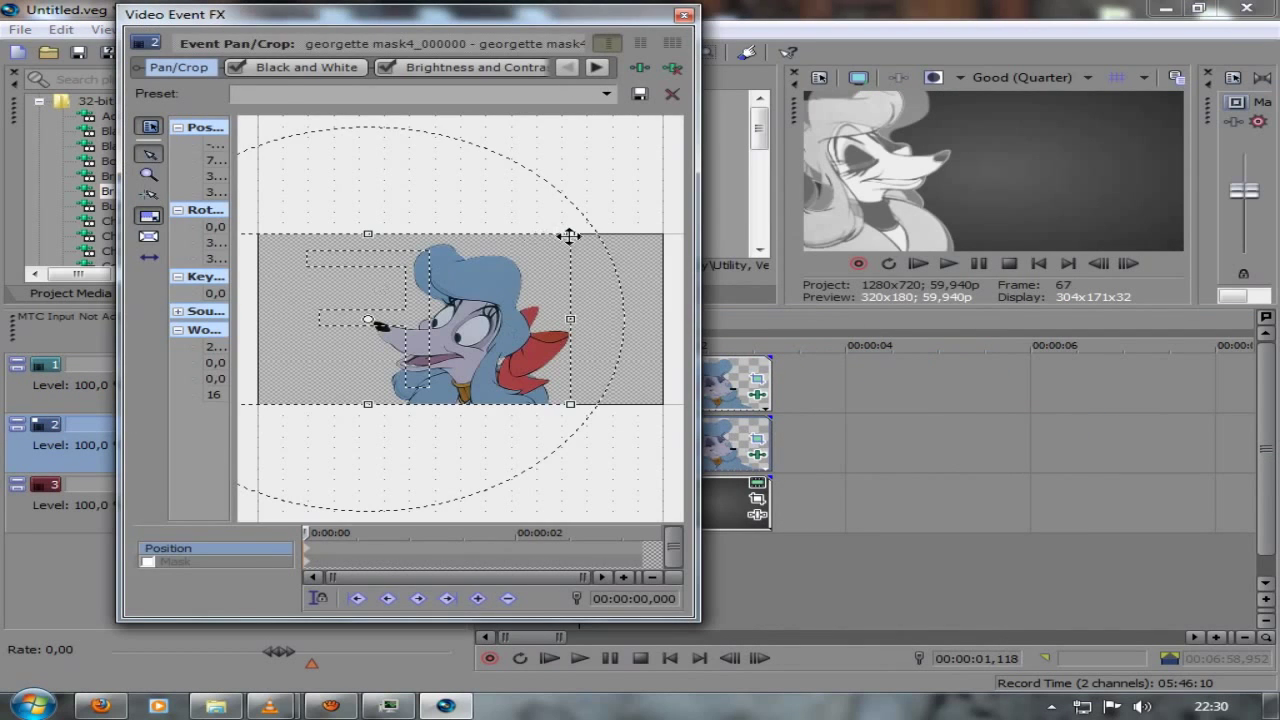
pyautogui.moveTo(567, 235); pyautogui.dragTo(478, 268)
pyautogui.click(149, 258)
pyautogui.moveTo(414, 338); pyautogui.dragTo(620, 322)
pyautogui.moveTo(645, 267); pyautogui.dragTo(561, 313)
pyautogui.click(684, 15)
# Step: Apply the Neutral Sepia effect to the copied character clip and set its colour to blue 209; 1,0; 1,0
pyautogui.scroll(-13, 122, 205)
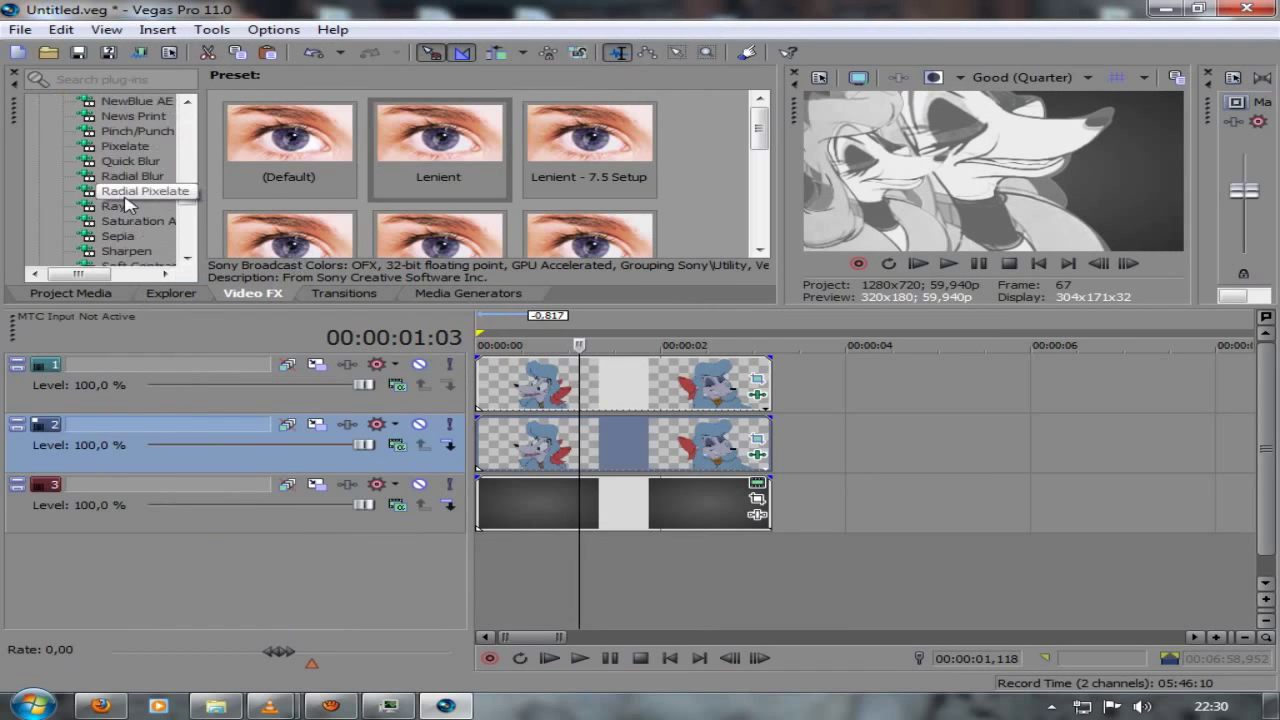
pyautogui.click(121, 191)
pyautogui.moveTo(450, 150); pyautogui.dragTo(607, 449)
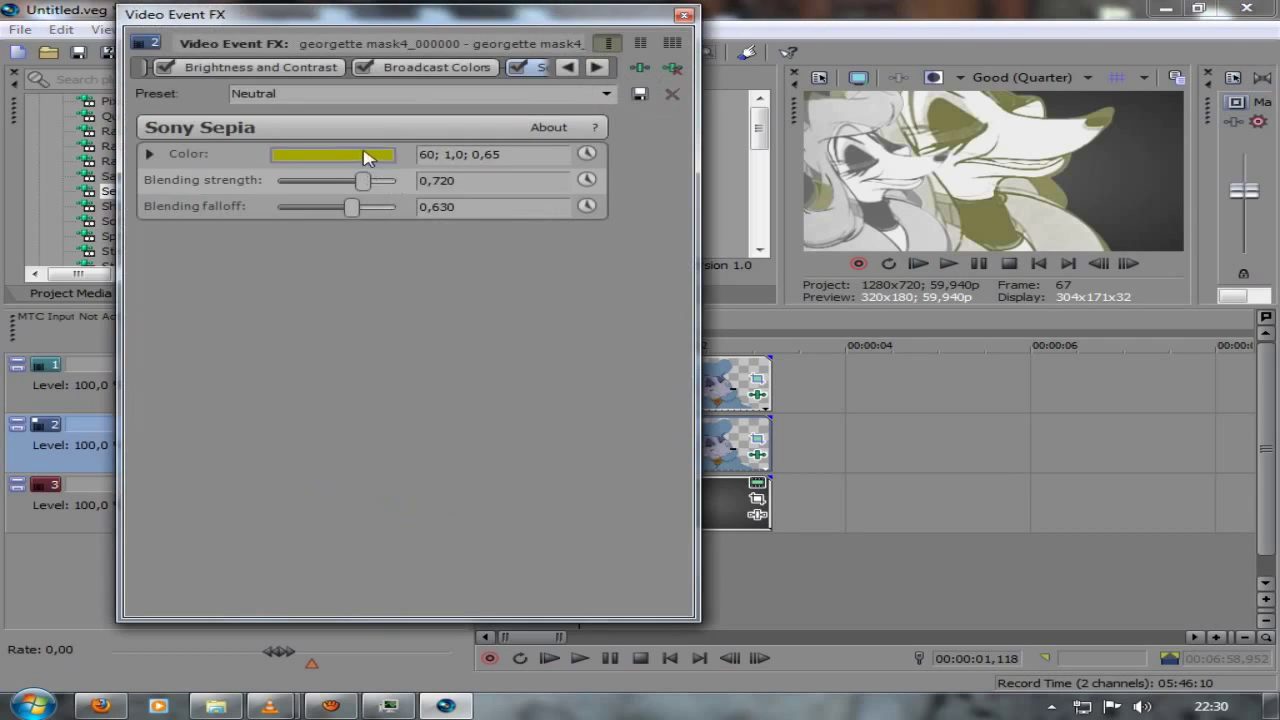
pyautogui.click(371, 155)
pyautogui.click(424, 275)
pyautogui.moveTo(356, 200); pyautogui.dragTo(614, 263)
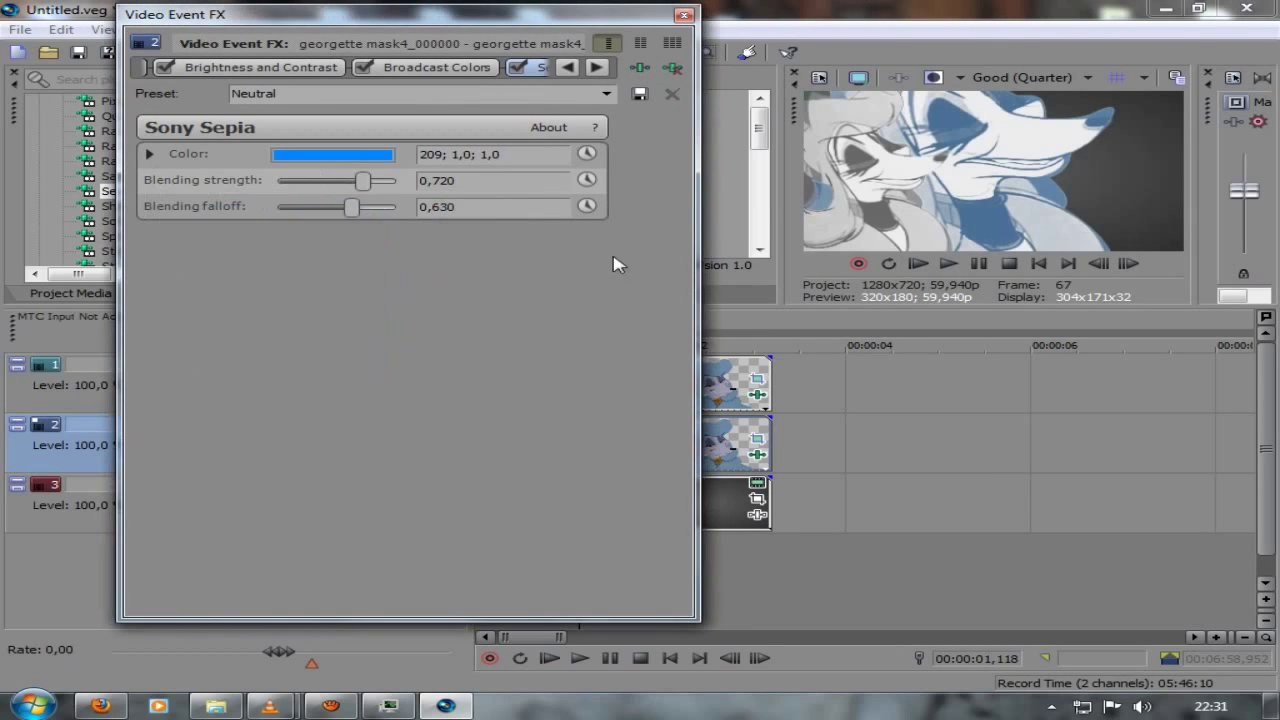
# Step: Set the Sepia blending strength to 1,000 and falloff to 0,000, and slightly lower the copied clip's opacity
pyautogui.moveTo(364, 190); pyautogui.dragTo(576, 196)
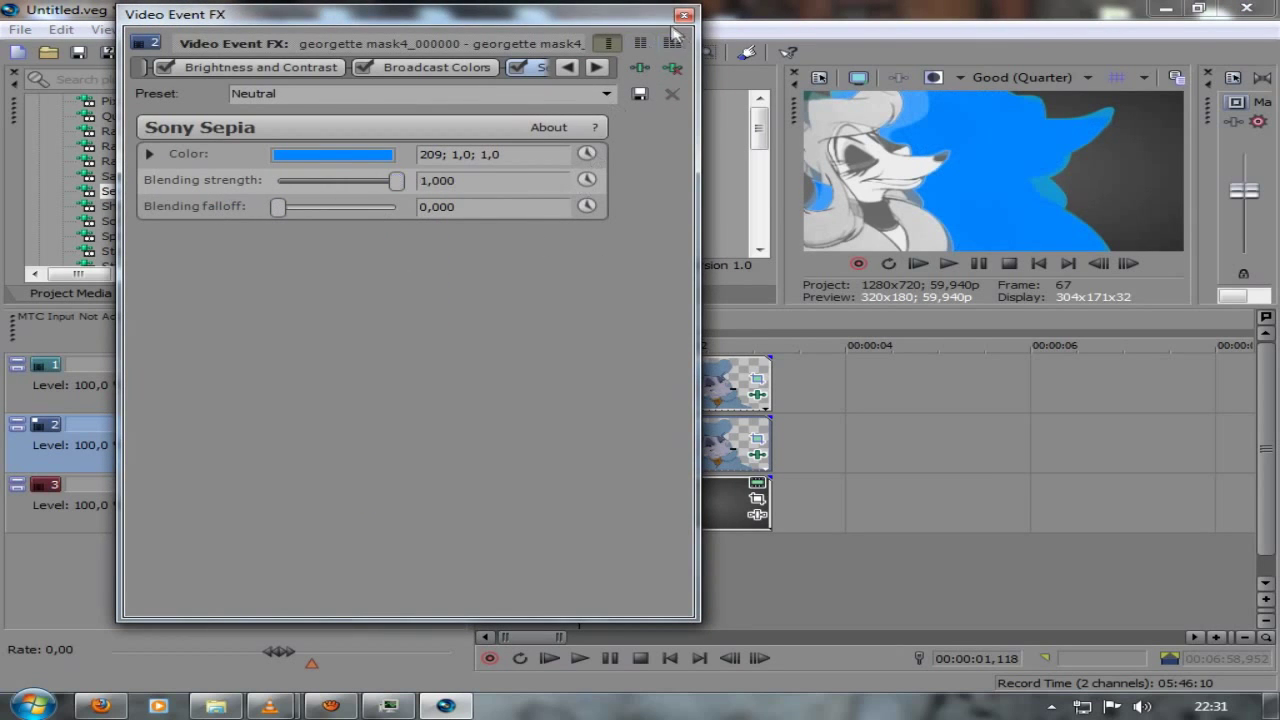
pyautogui.click(684, 15)
pyautogui.moveTo(608, 430); pyautogui.dragTo(608, 436)
# Step: Apply the Upper-Right Glow Bump Map to the copied character clip with bump height 0,000 and intensity 0,589
pyautogui.scroll(8, 155, 193)
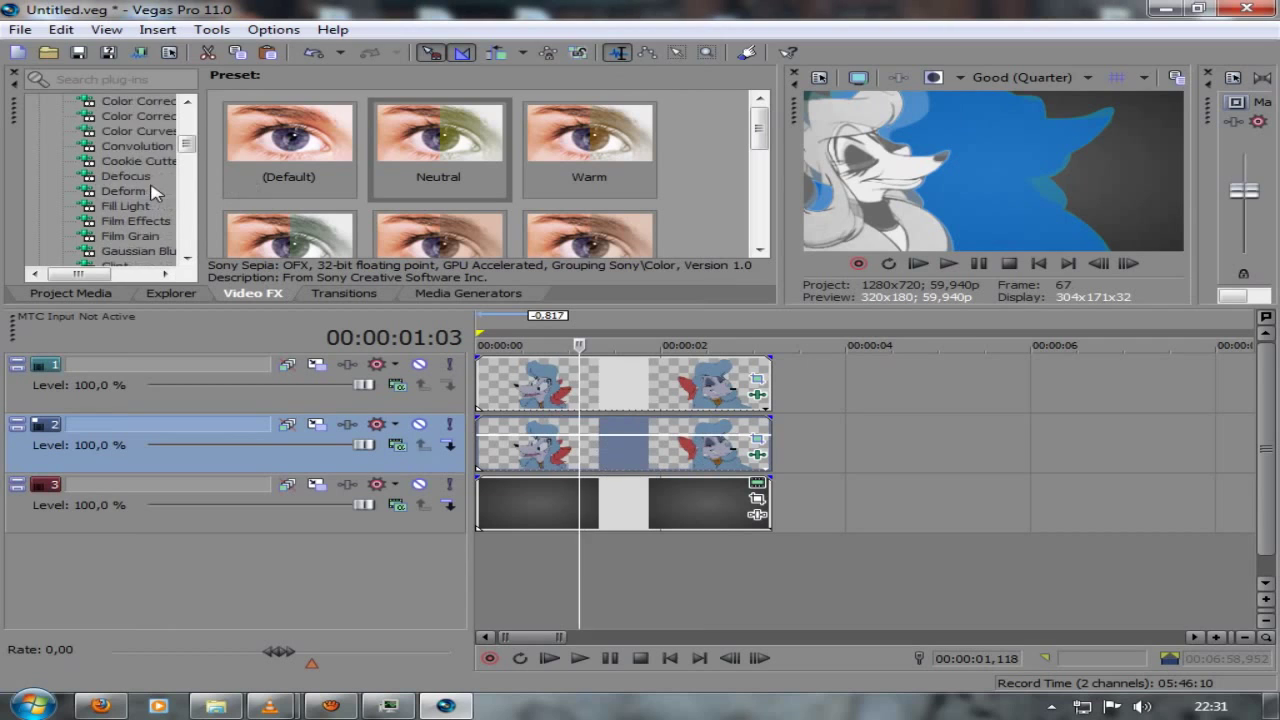
pyautogui.scroll(2, 150, 205)
pyautogui.click(140, 117)
pyautogui.moveTo(285, 236); pyautogui.dragTo(510, 438)
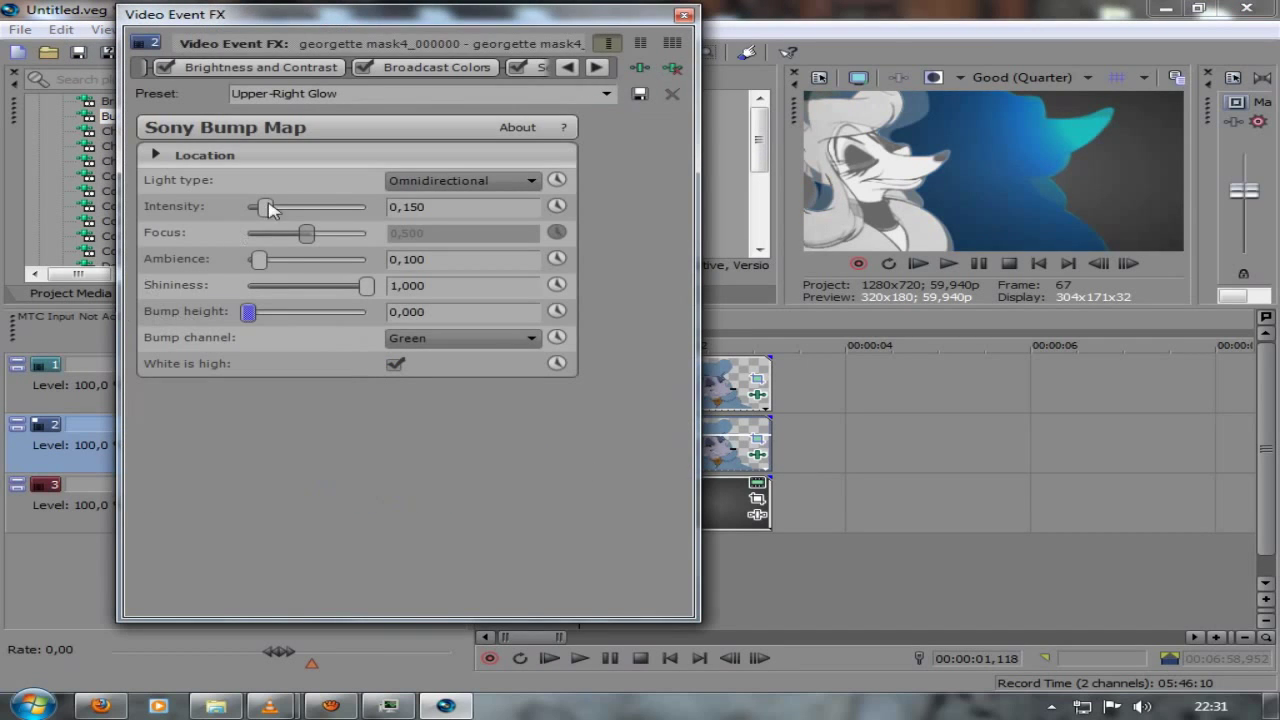
pyautogui.moveTo(270, 208); pyautogui.dragTo(322, 215)
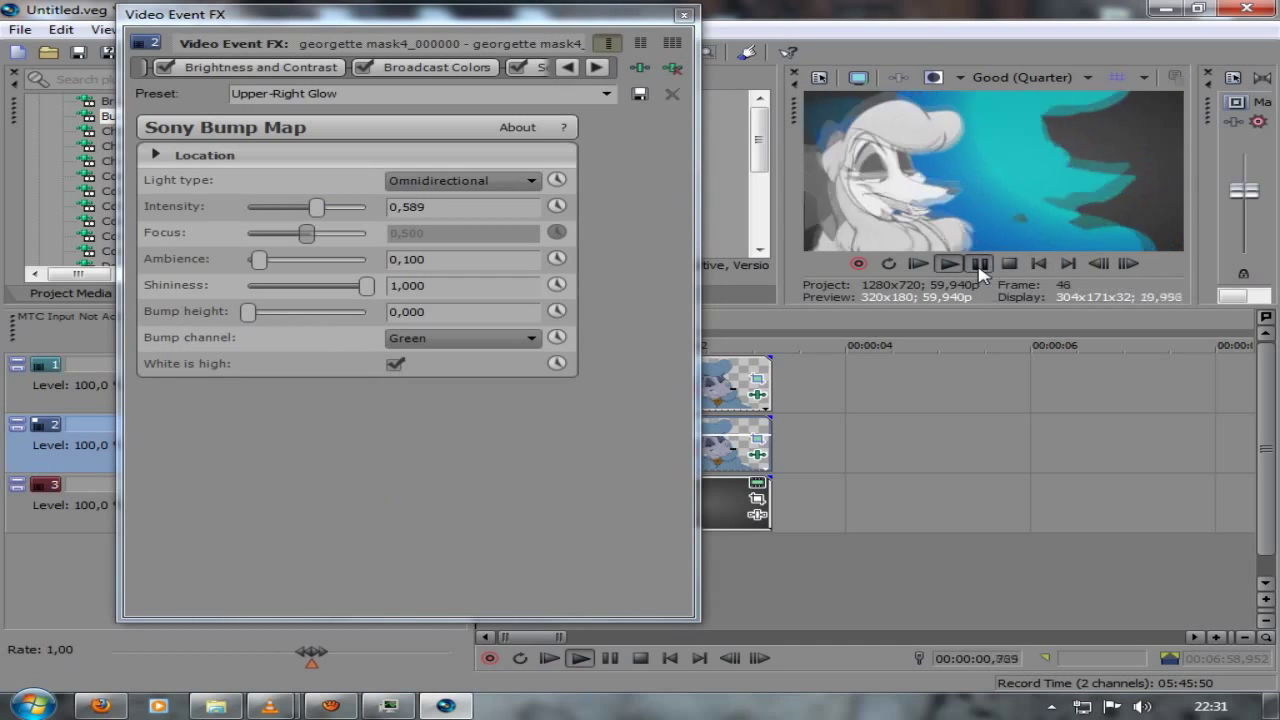
pyautogui.click(684, 15)
# Step: Switch to the file explorer, open the Sparkles Sony Vegas folder and search it for "sound"
pyautogui.click(243, 710)
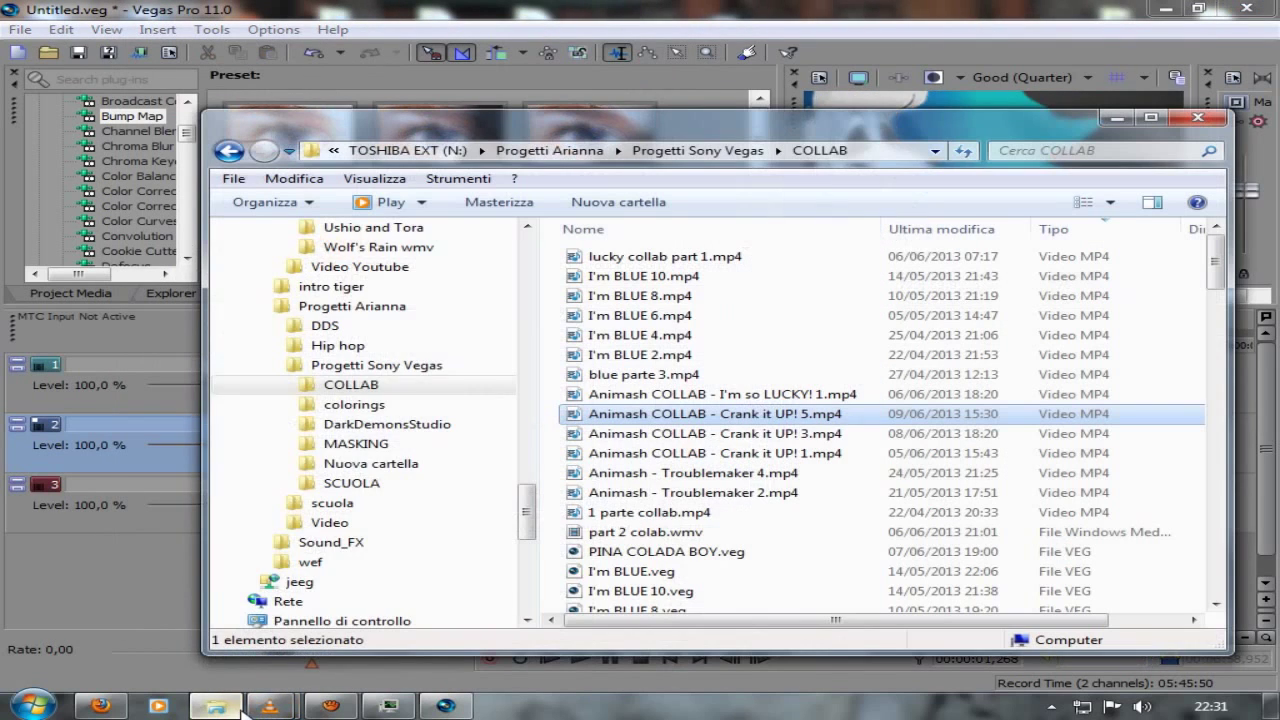
pyautogui.moveTo(519, 533); pyautogui.dragTo(531, 500)
pyautogui.click(390, 365)
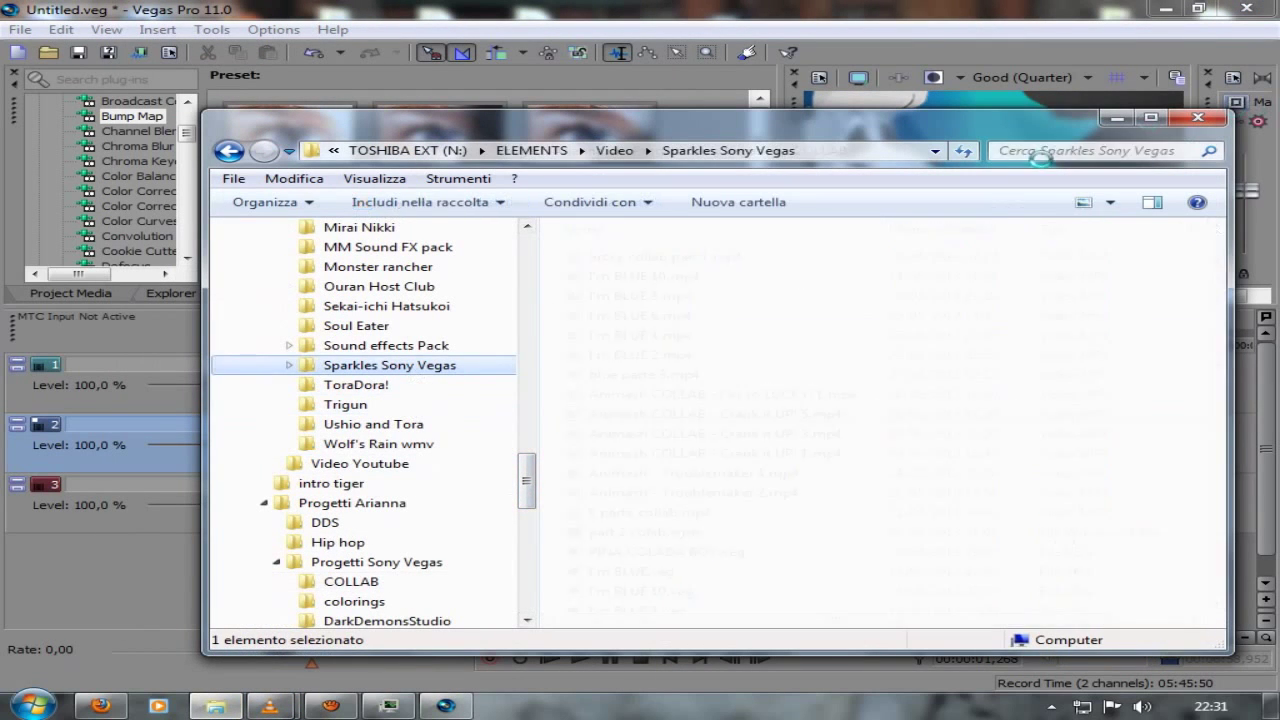
pyautogui.click(1040, 150)
pyautogui.write('sound')
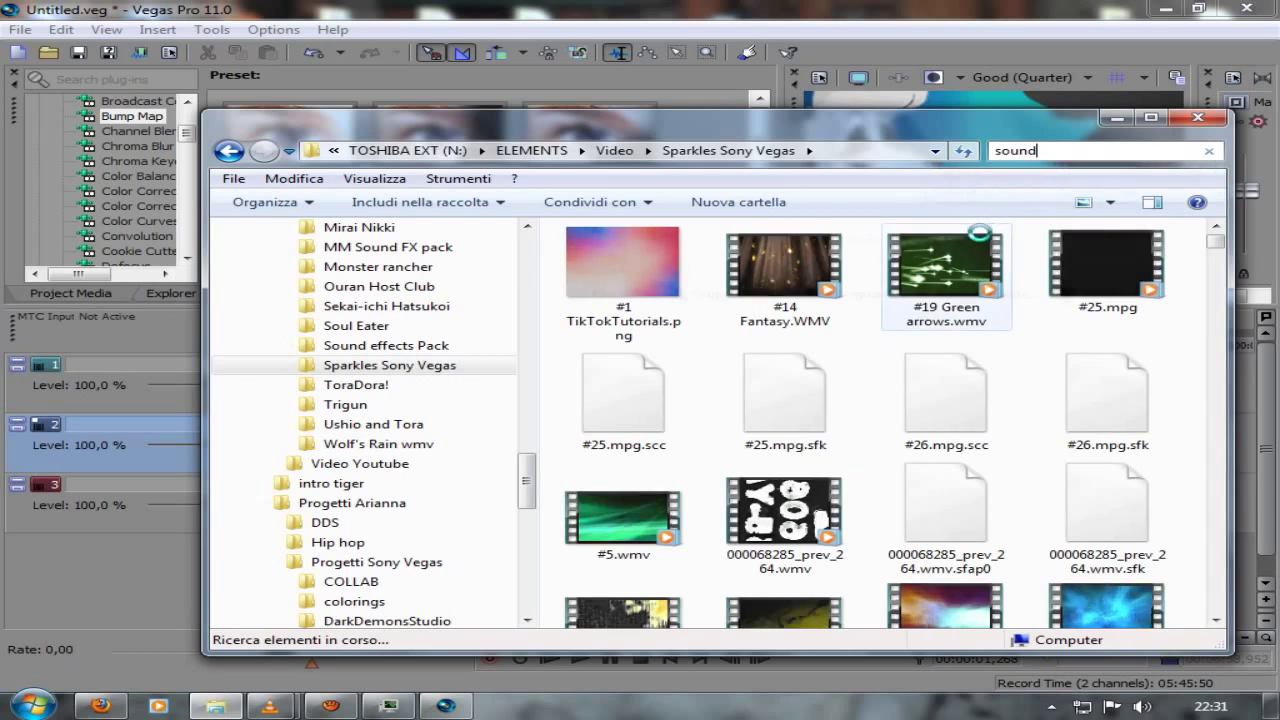
# Step: Bring the Sound Bars video from the folder into the Vegas timeline, after the gradient on its track
pyautogui.click(1104, 442)
pyautogui.scroll(-2, 1080, 455)
pyautogui.scroll(-2, 1000, 465)
pyautogui.scroll(1, 700, 370)
pyautogui.moveTo(622, 328); pyautogui.dragTo(829, 520)
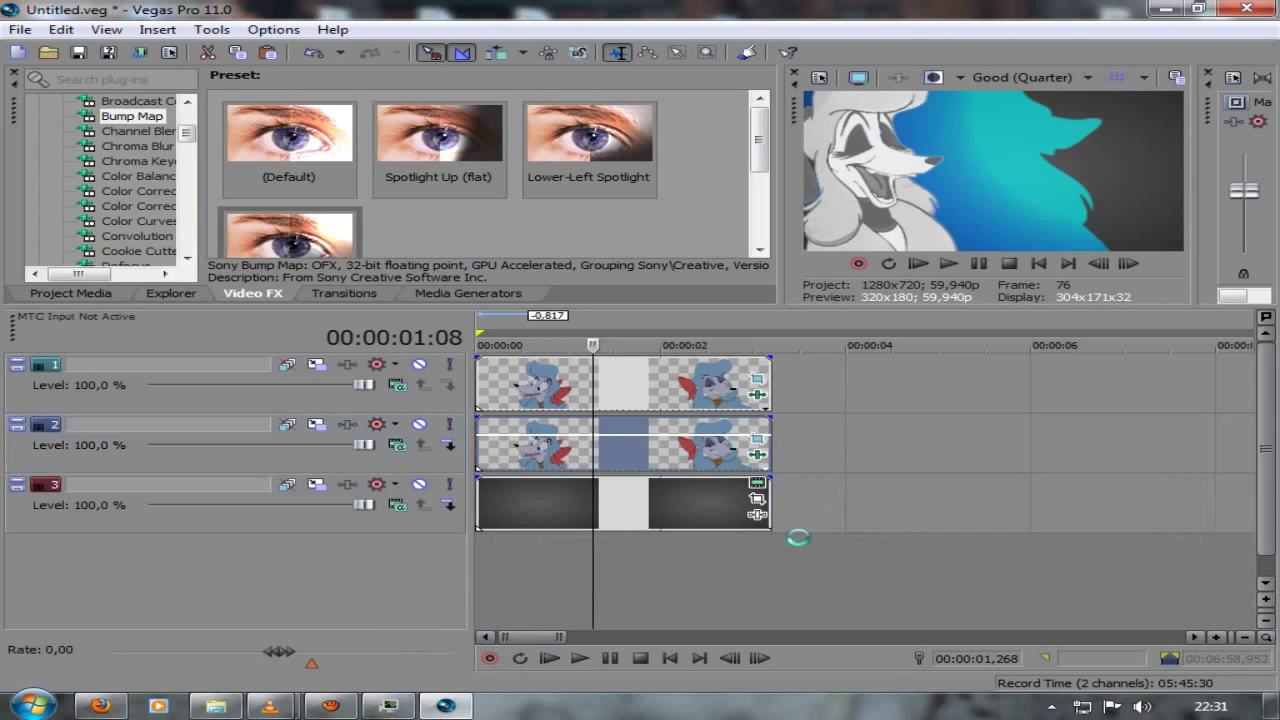
# Step: Insert a video track above the gradient and move the Sound Bars clip onto it at the timeline start
pyautogui.rightClick(785, 574)
pyautogui.click(882, 438)
pyautogui.rightClick(800, 497)
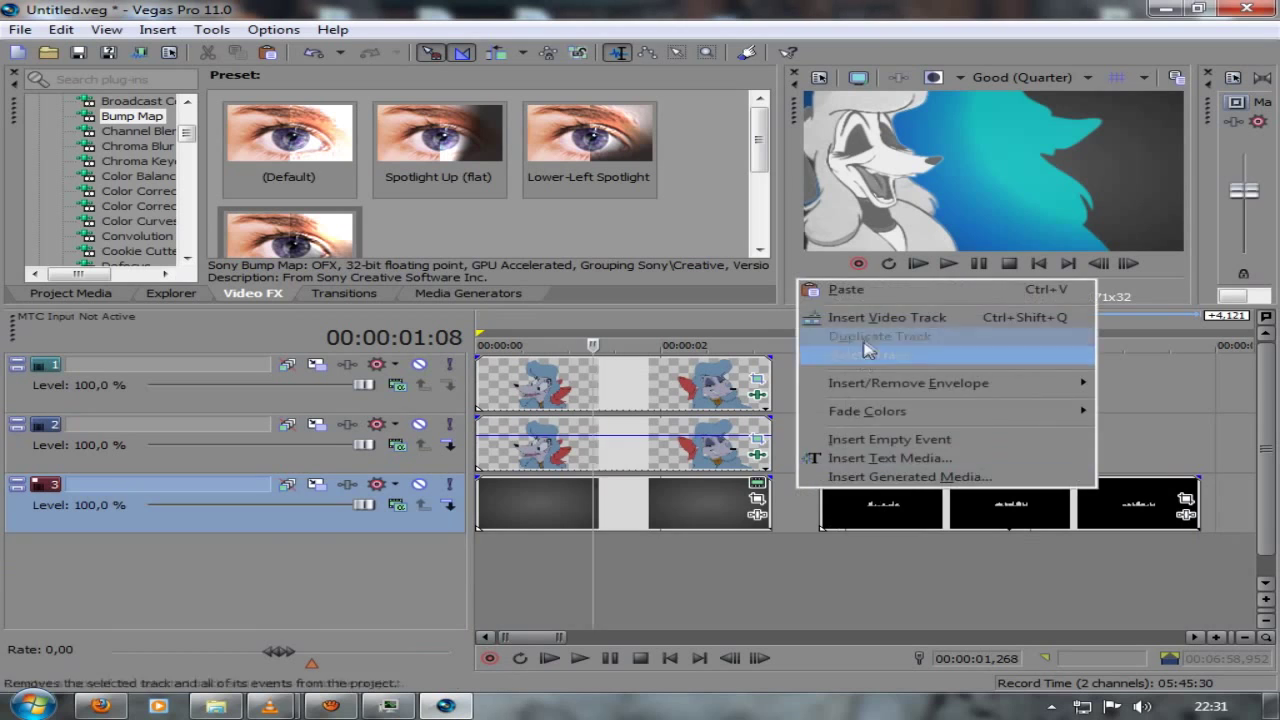
pyautogui.click(860, 307)
pyautogui.moveTo(1192, 568); pyautogui.dragTo(848, 510)
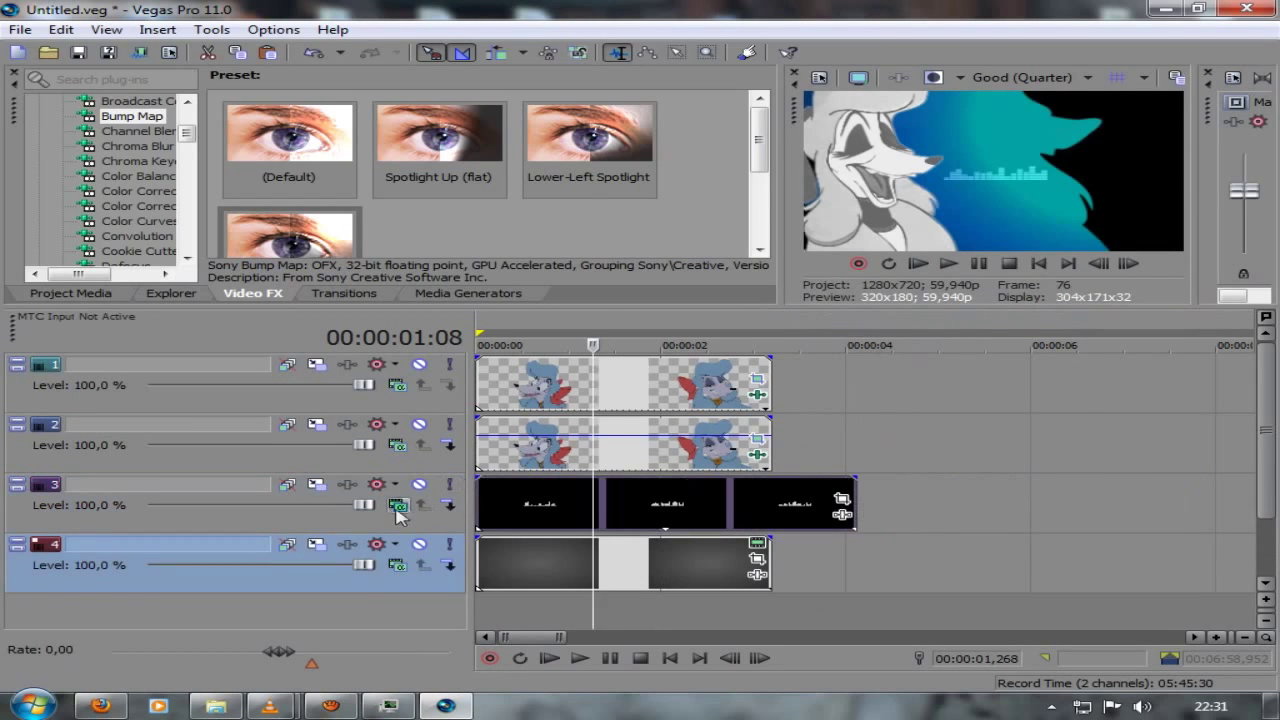
# Step: Apply the Chroma Keyer to the Sound Bars clip, keying out black with a high threshold of about 0,653
pyautogui.click(397, 505)
pyautogui.click(633, 494)
pyautogui.scroll(3, 163, 176)
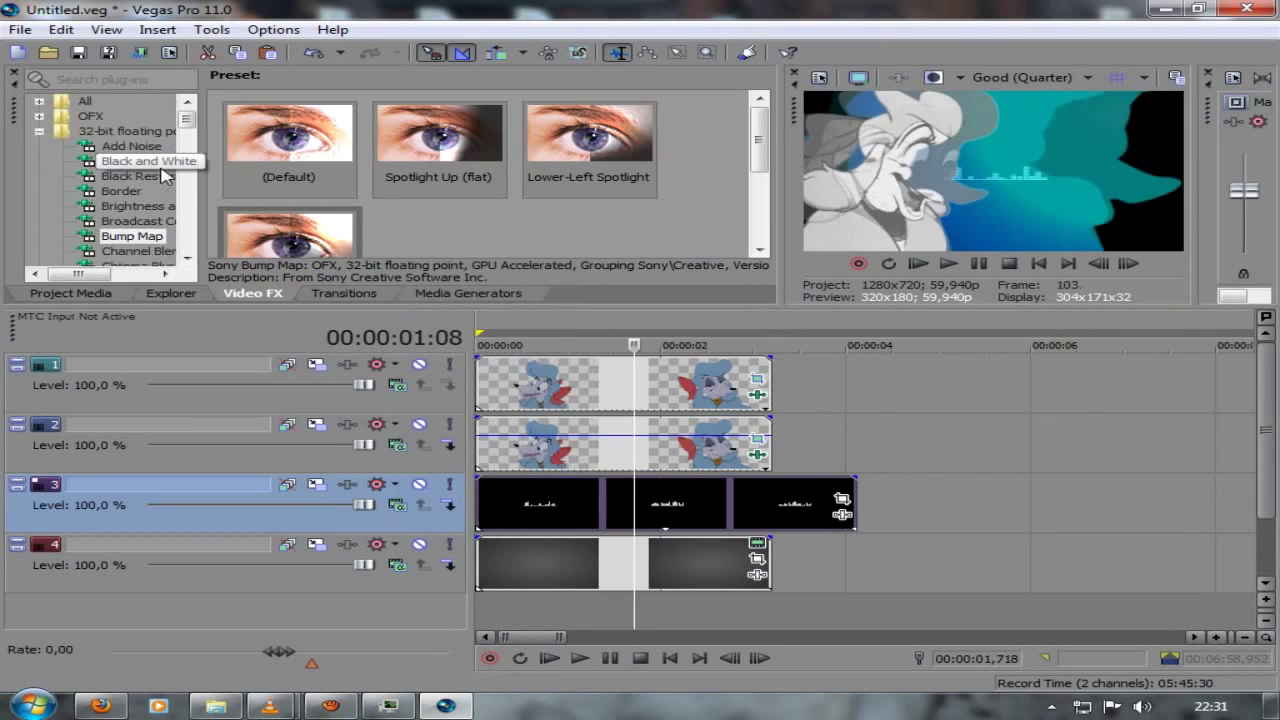
pyautogui.scroll(-1, 153, 240)
pyautogui.click(151, 237)
pyautogui.moveTo(438, 150); pyautogui.dragTo(561, 490)
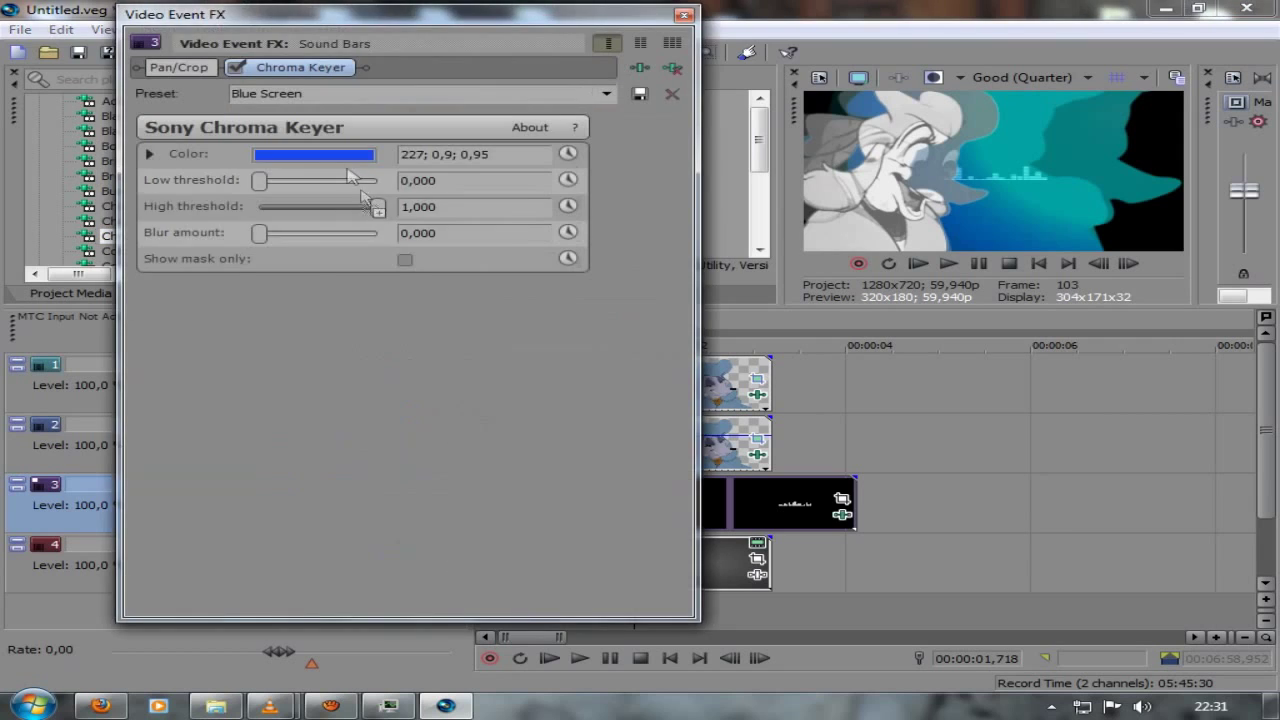
pyautogui.click(336, 157)
pyautogui.moveTo(295, 278); pyautogui.dragTo(137, 374)
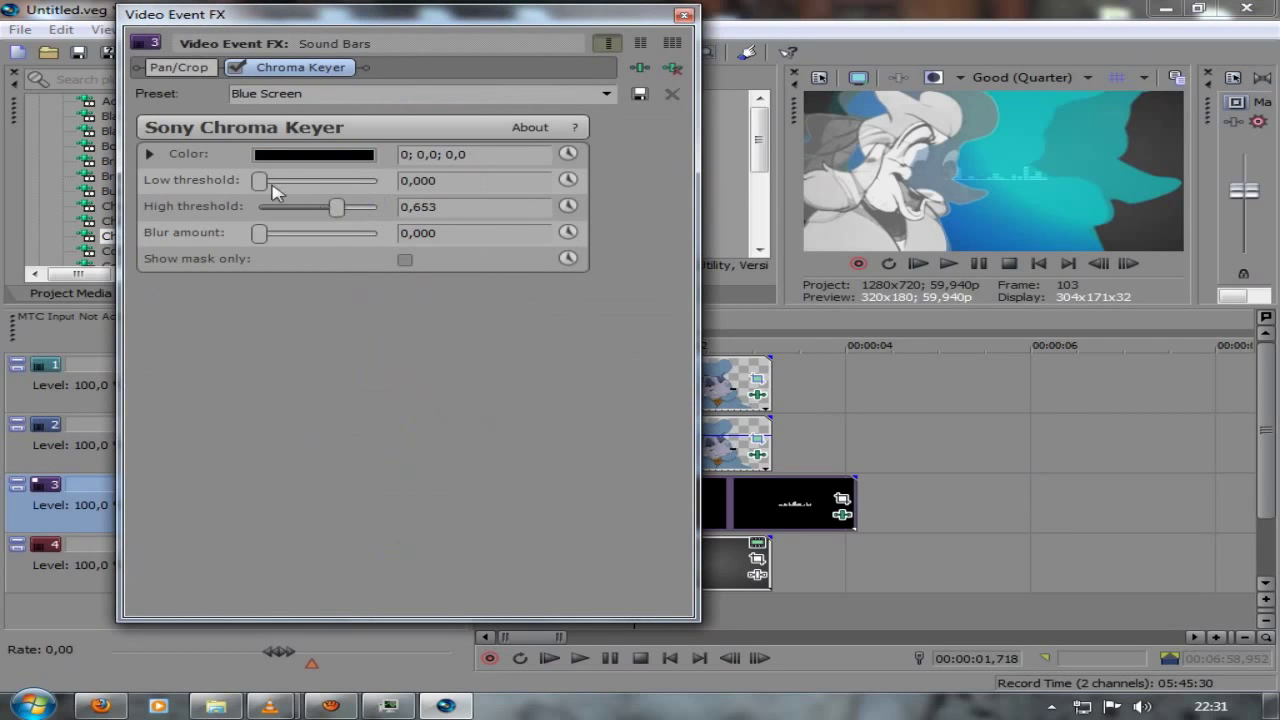
# Step: Crop the Sound Bars clip in Pan/Crop so its bars appear larger and span the frame
pyautogui.click(199, 72)
pyautogui.moveTo(462, 235); pyautogui.dragTo(462, 360)
pyautogui.rightClick(463, 360)
pyautogui.click(479, 376)
pyautogui.scroll(1, 500, 386)
pyautogui.click(684, 15)
# Step: Apply the Neutral Sepia effect to the Sound Bars clip with pink 334; 1,0; 1,0 as colour and a lower blending falloff
pyautogui.scroll(-10, 130, 232)
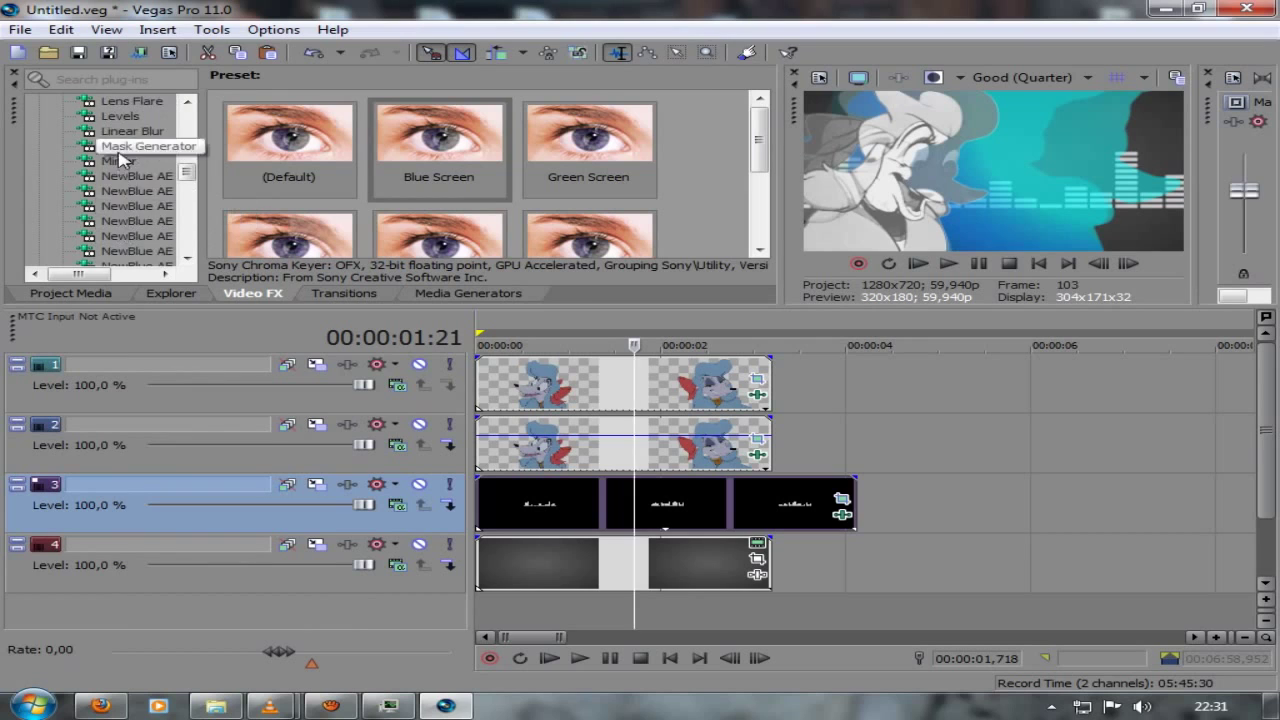
pyautogui.click(118, 221)
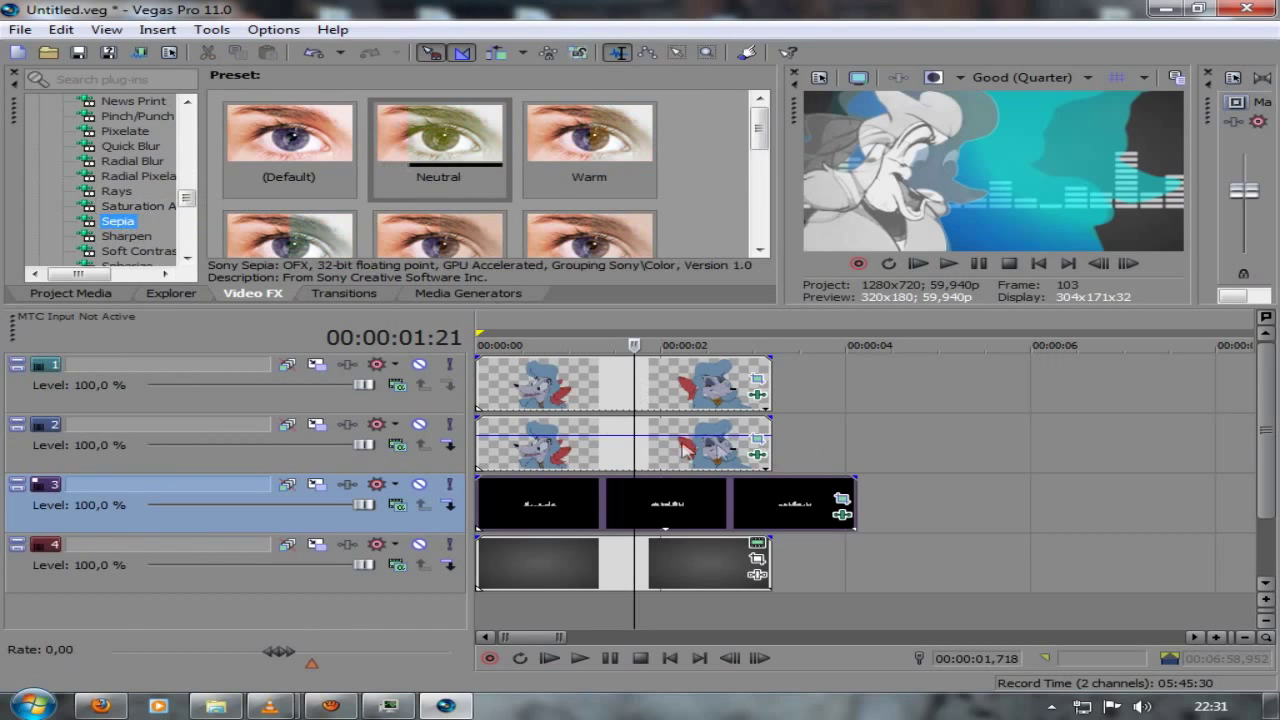
pyautogui.moveTo(428, 158); pyautogui.dragTo(588, 507)
pyautogui.click(386, 155)
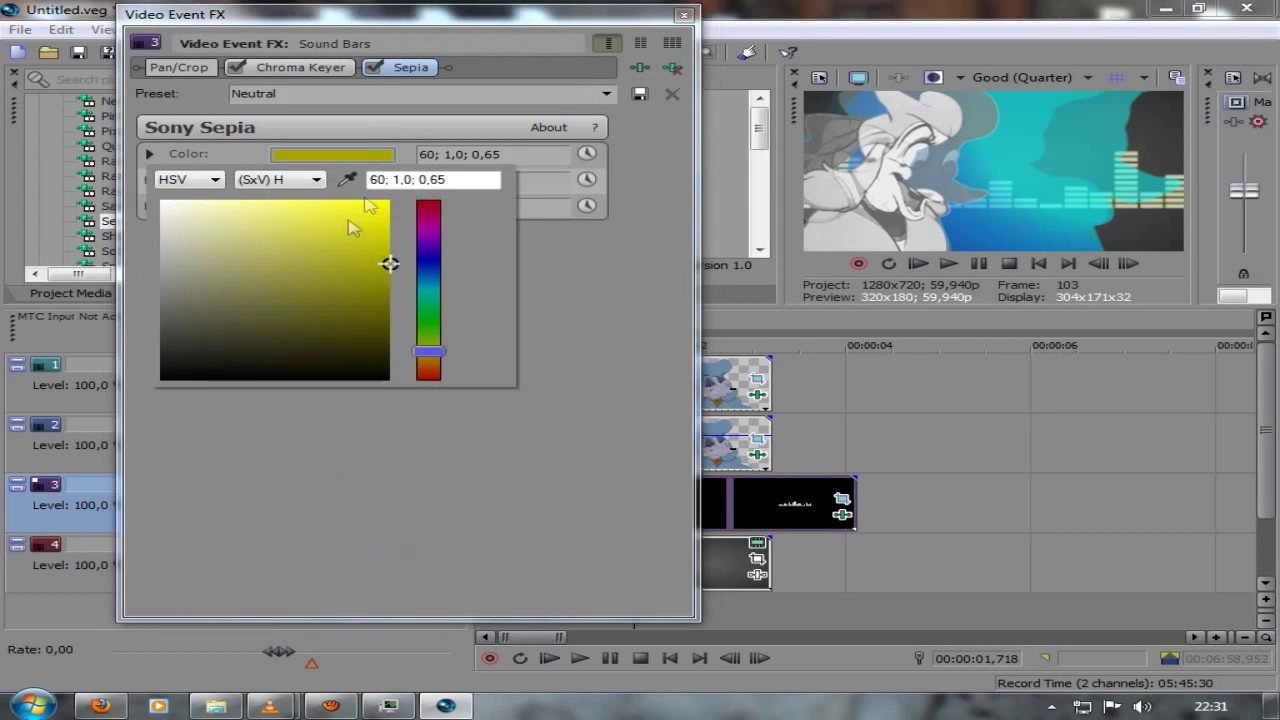
pyautogui.moveTo(349, 178); pyautogui.dragTo(396, 190)
pyautogui.moveTo(432, 226); pyautogui.dragTo(435, 213)
pyautogui.click(660, 262)
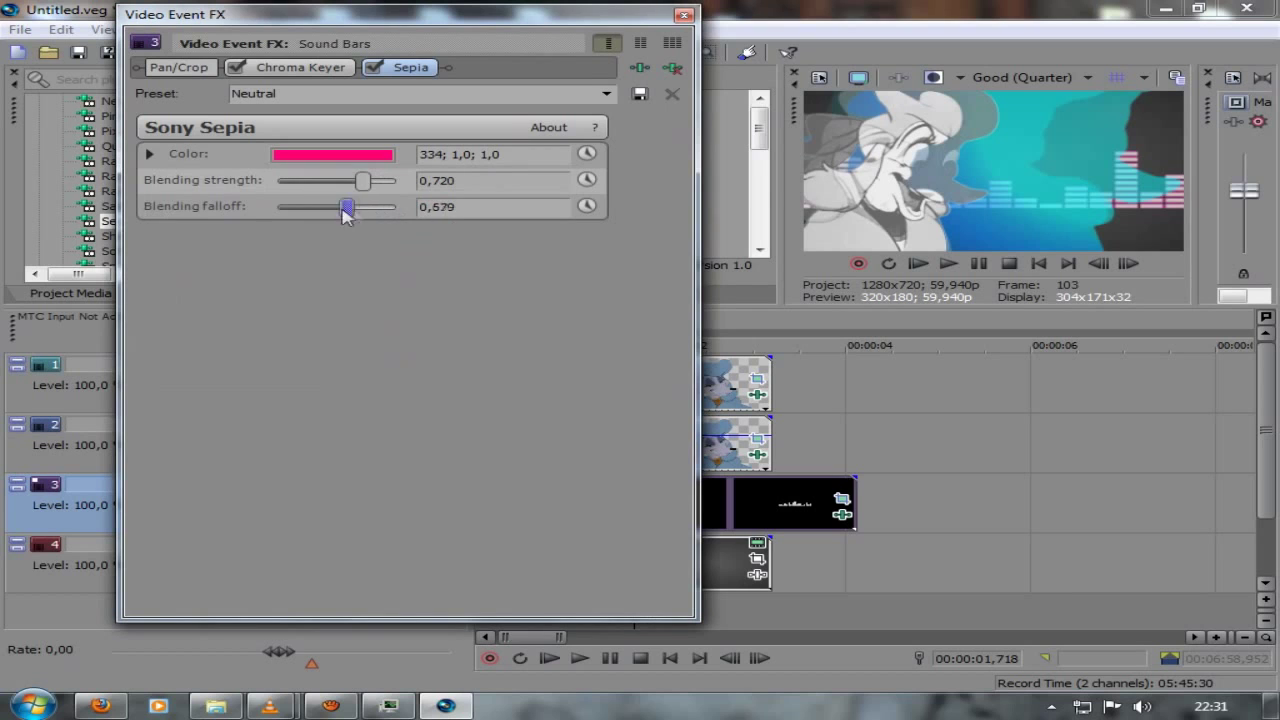
pyautogui.click(684, 15)
# Step: Play the sequence from the start to check the pink sound bars behind the characters
pyautogui.click(1038, 264)
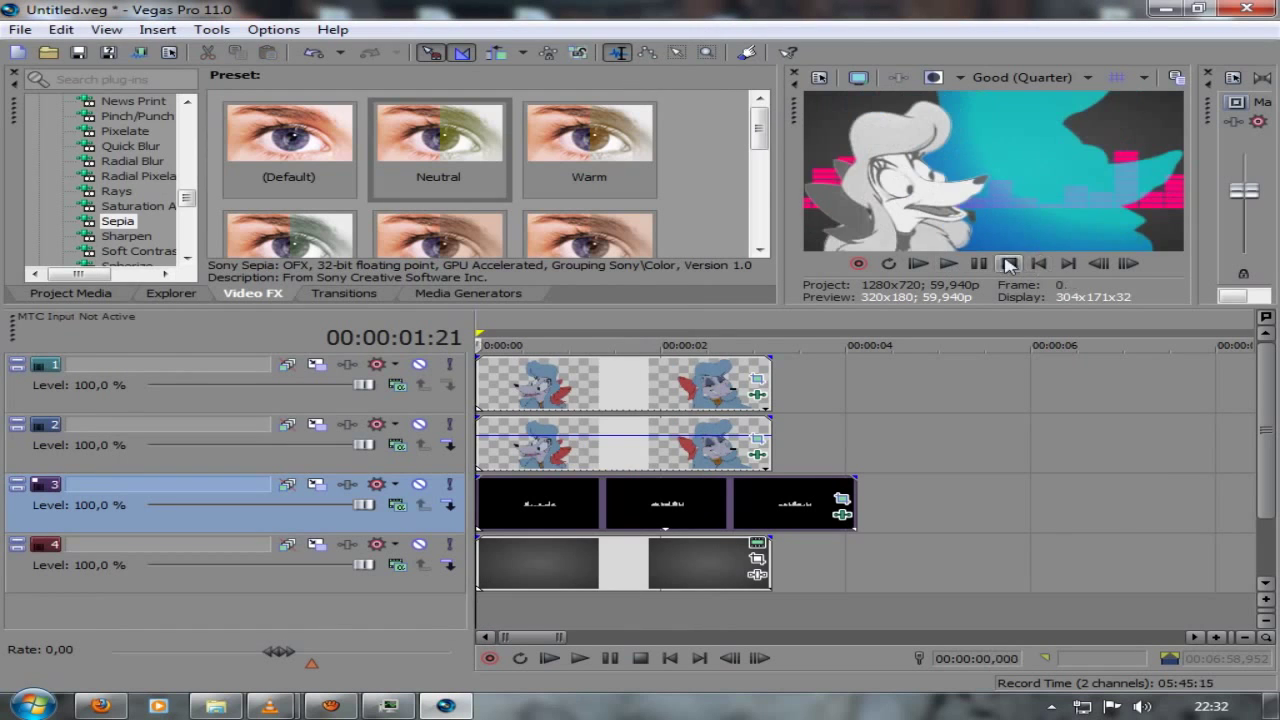
pyautogui.click(948, 264)
# Step: Insert a video track above all others and add a (Legacy) Text event with the Default Text preset to it
pyautogui.rightClick(855, 372)
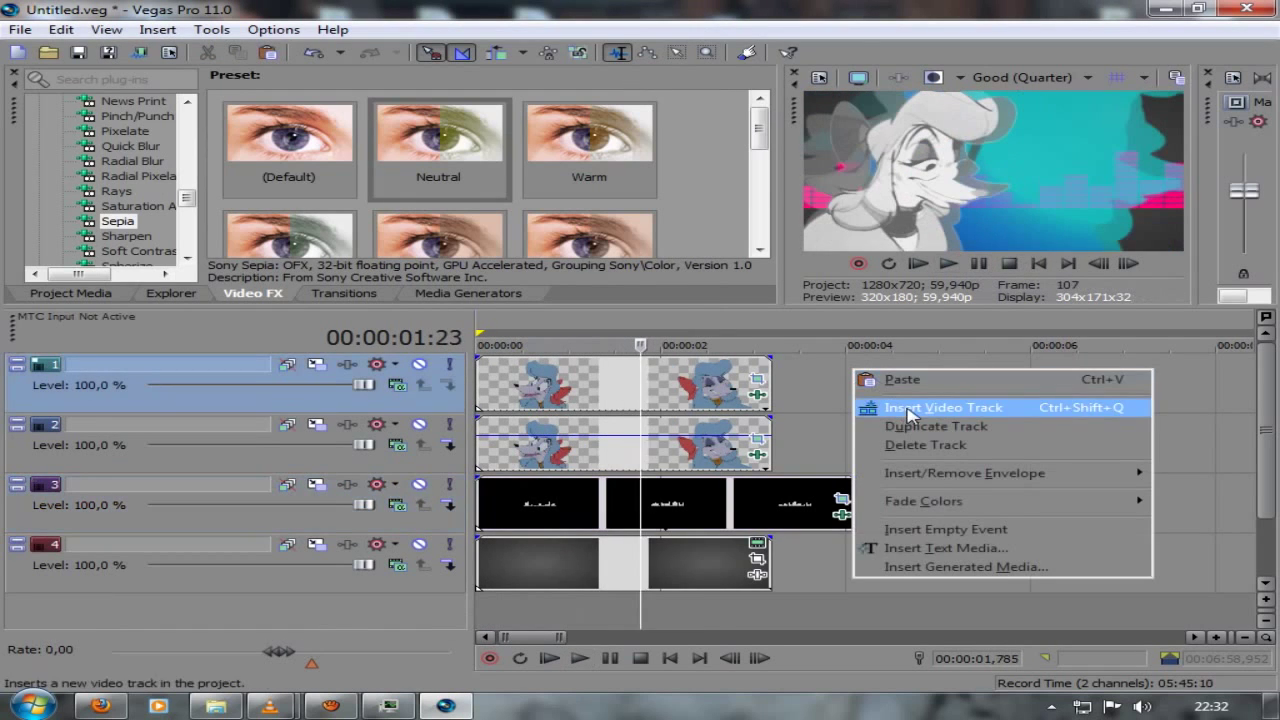
pyautogui.click(633, 400)
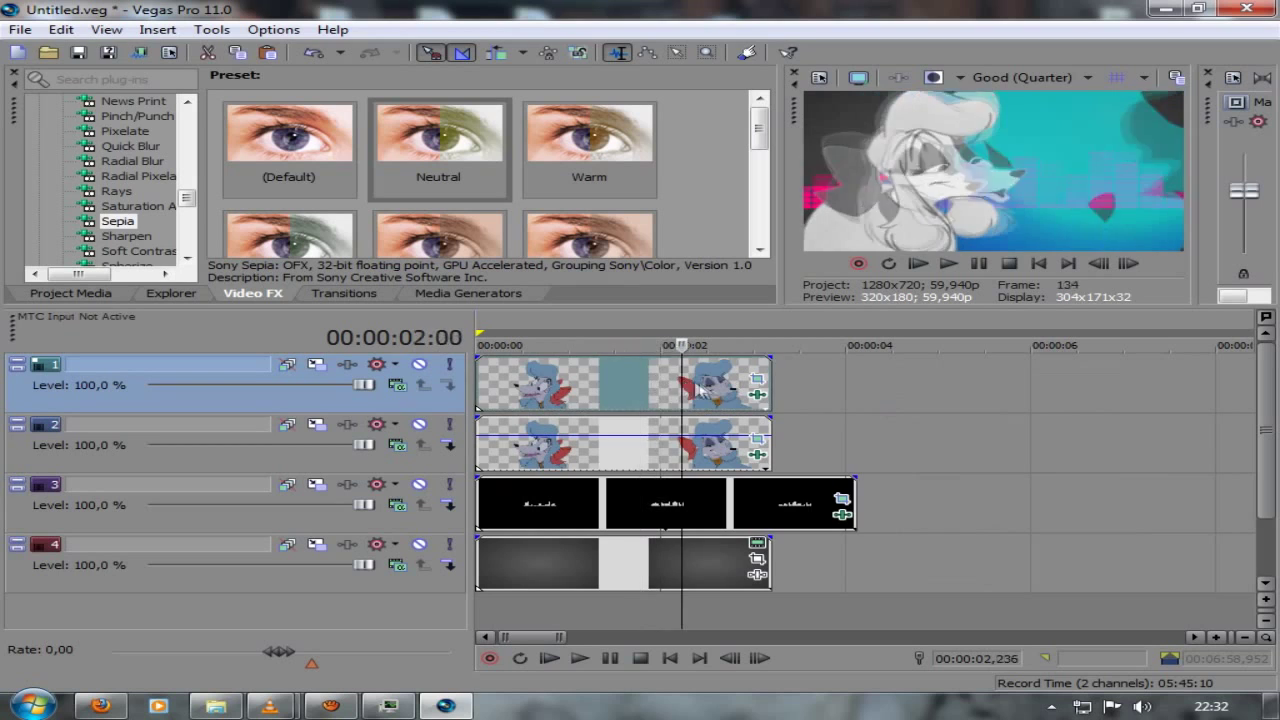
pyautogui.rightClick(740, 372)
pyautogui.click(800, 410)
pyautogui.click(468, 293)
pyautogui.click(120, 236)
pyautogui.moveTo(289, 140); pyautogui.dragTo(486, 395)
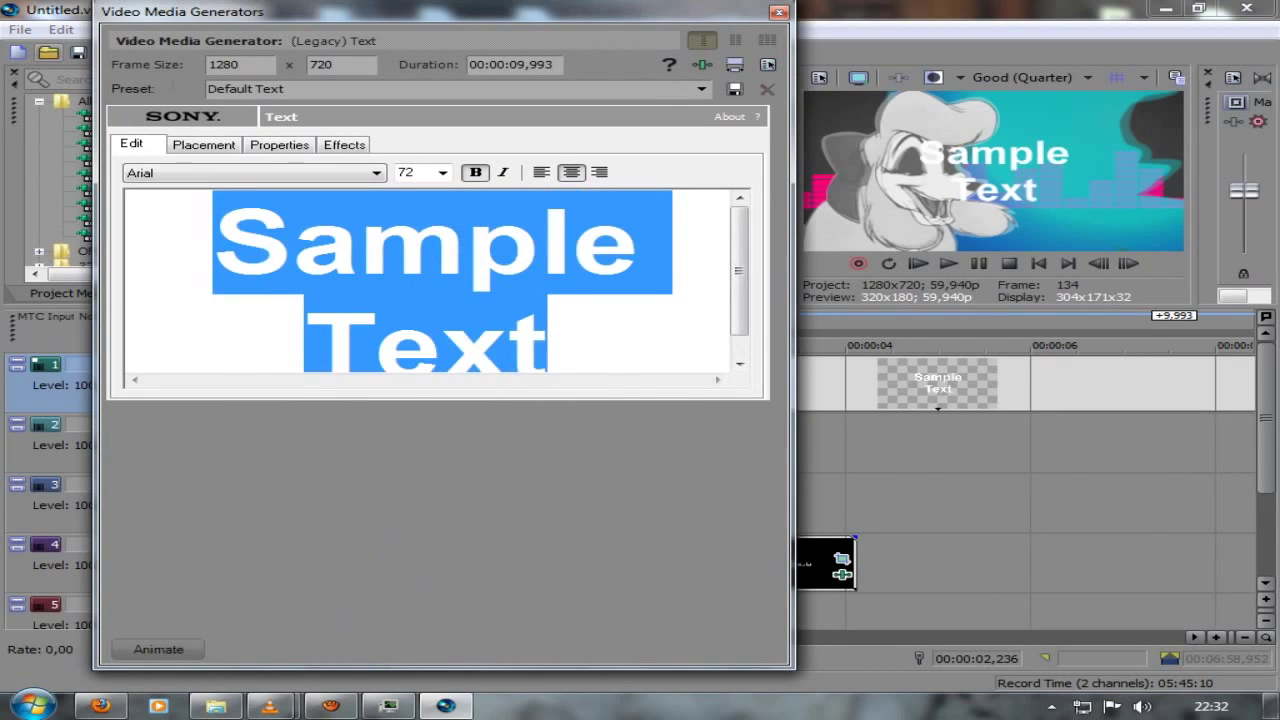
# Step: Replace the sample text with "I'M TOO" and "SEXY!" on two lines
pyautogui.write("I'M TOO")
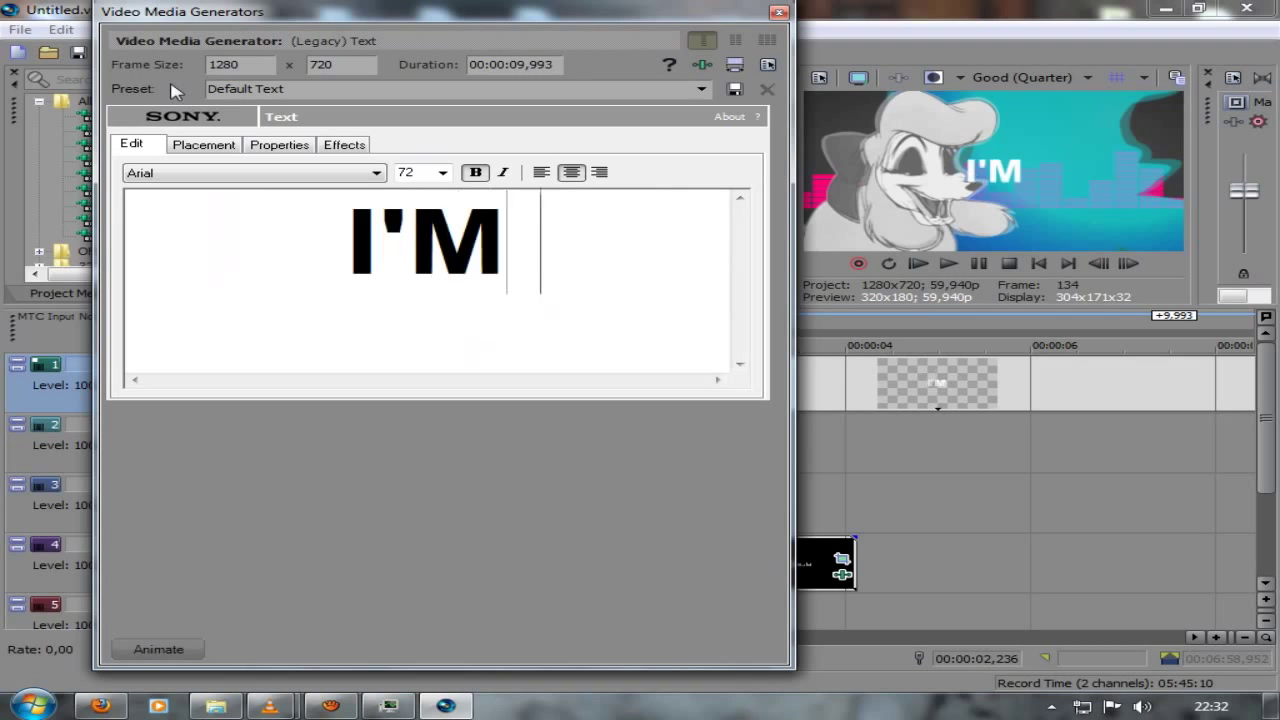
pyautogui.press('Return')
pyautogui.write('SEXY!')
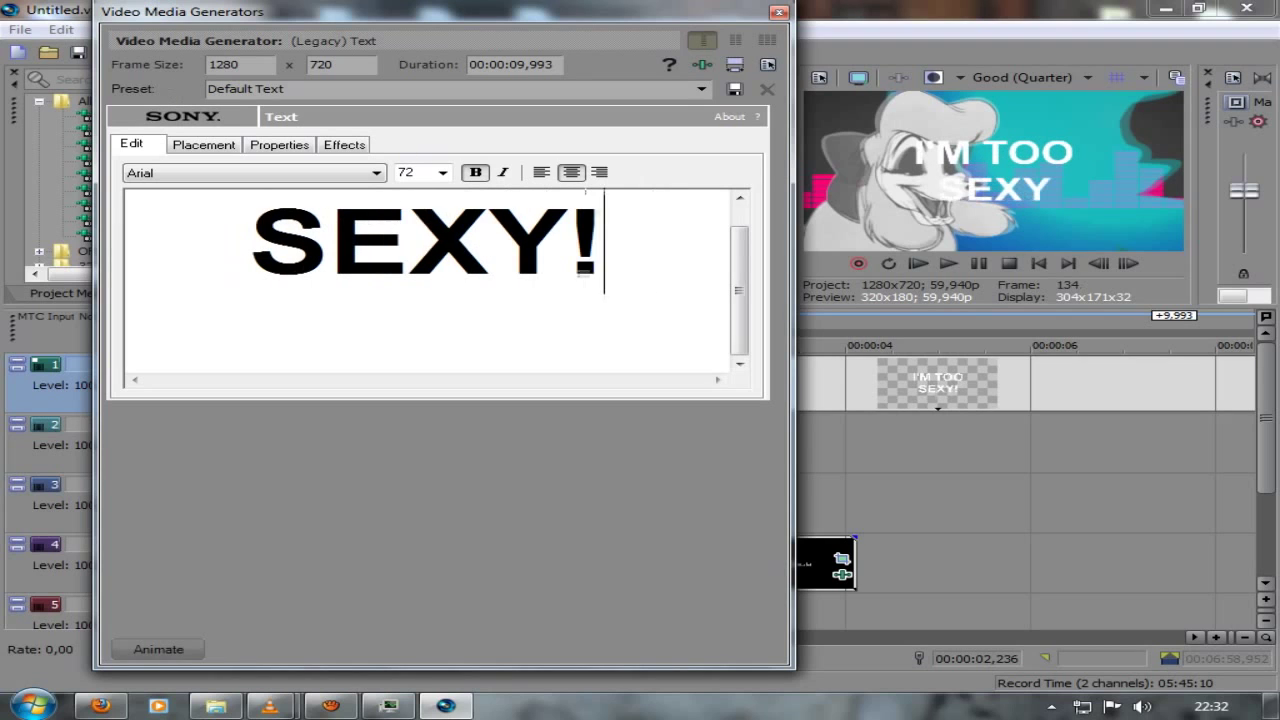
# Step: Style the text with 0,759 tracking, 0,592 leading, transparent letters and a solid magenta background
pyautogui.hotkey('ctrl', 'a')
pyautogui.click(298, 144)
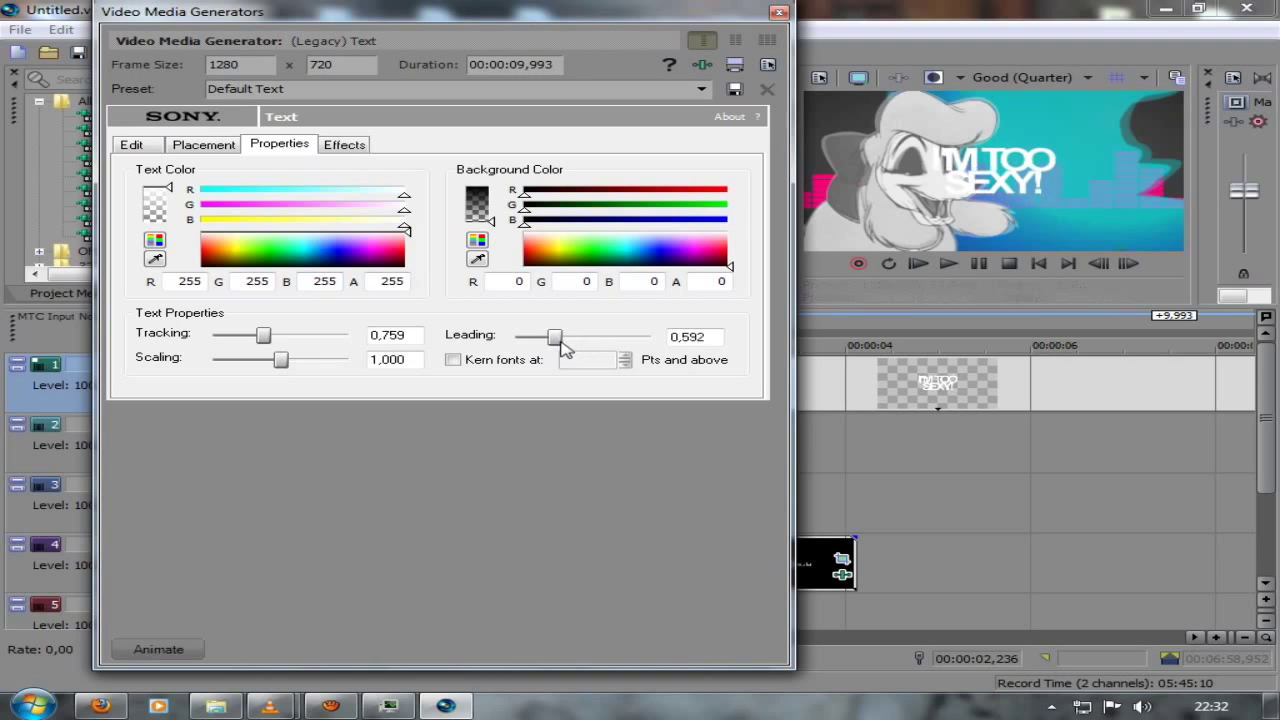
pyautogui.moveTo(620, 249); pyautogui.dragTo(688, 252)
pyautogui.click(206, 146)
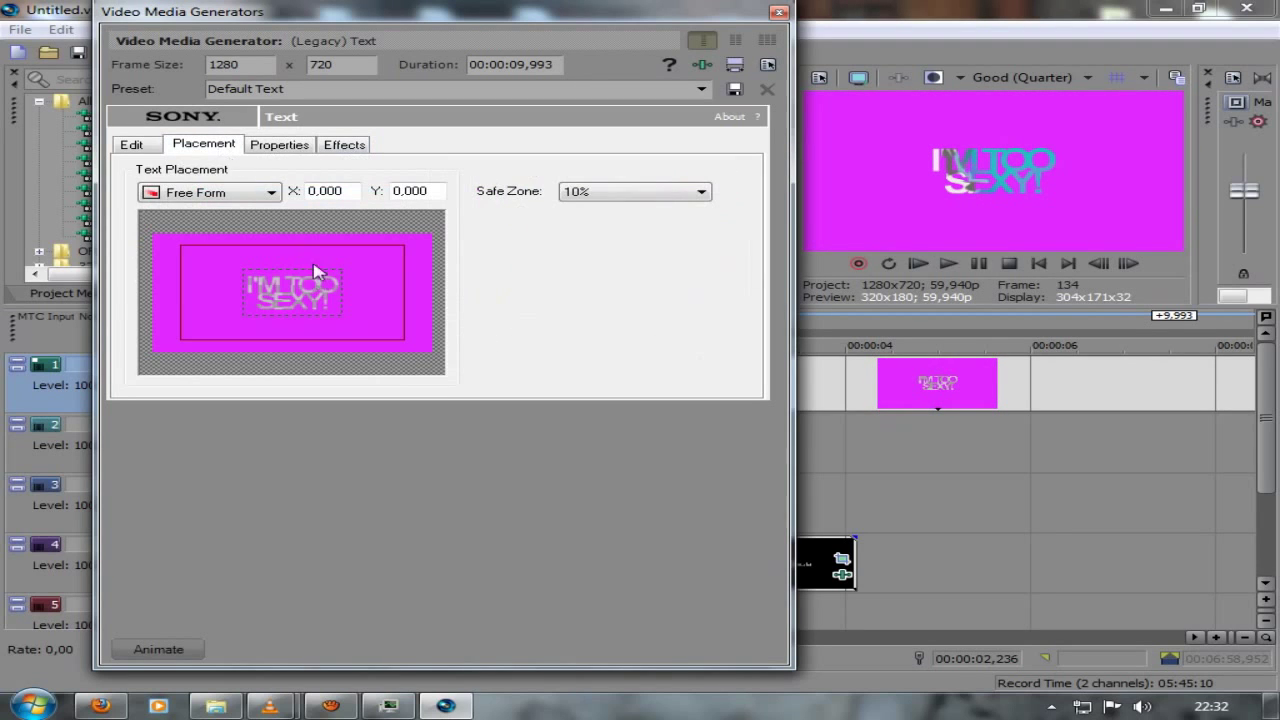
pyautogui.click(779, 14)
# Step: Trim the text event to the length of the character clips and mask it to a rectangle tightly around the lettering
pyautogui.moveTo(936, 385); pyautogui.dragTo(700, 395)
pyautogui.click(698, 395)
pyautogui.click(757, 394)
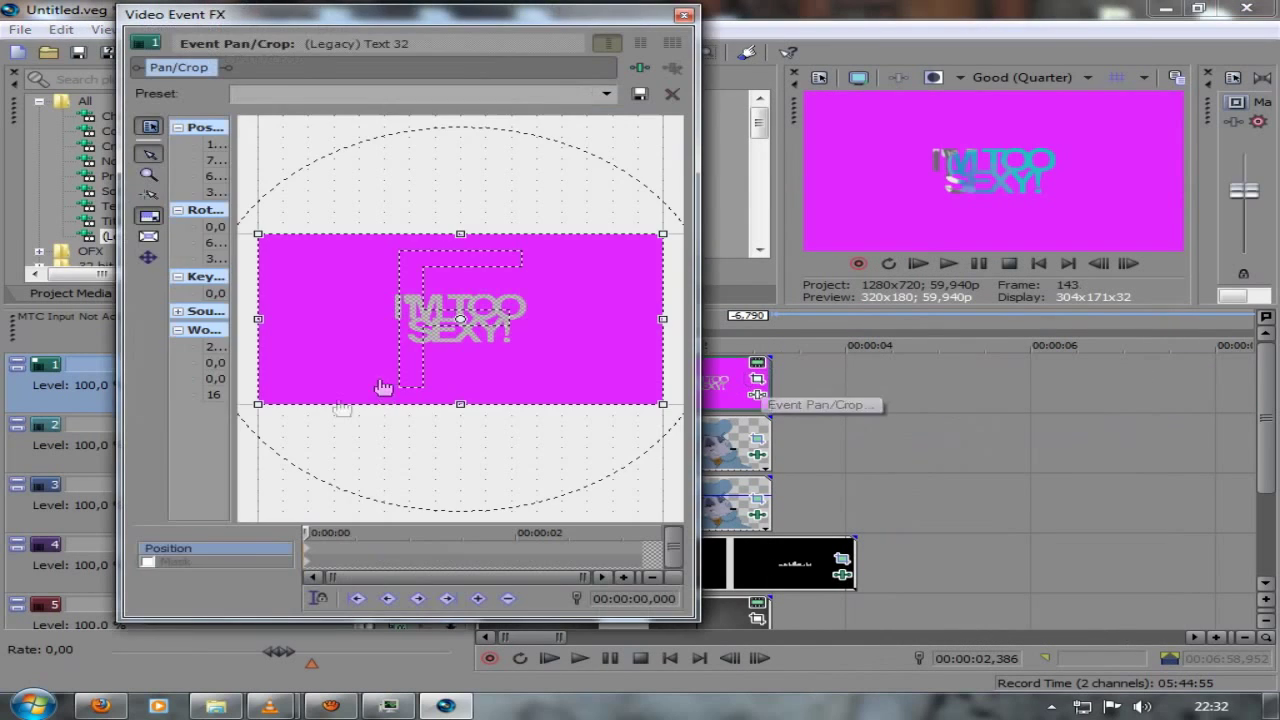
pyautogui.click(149, 562)
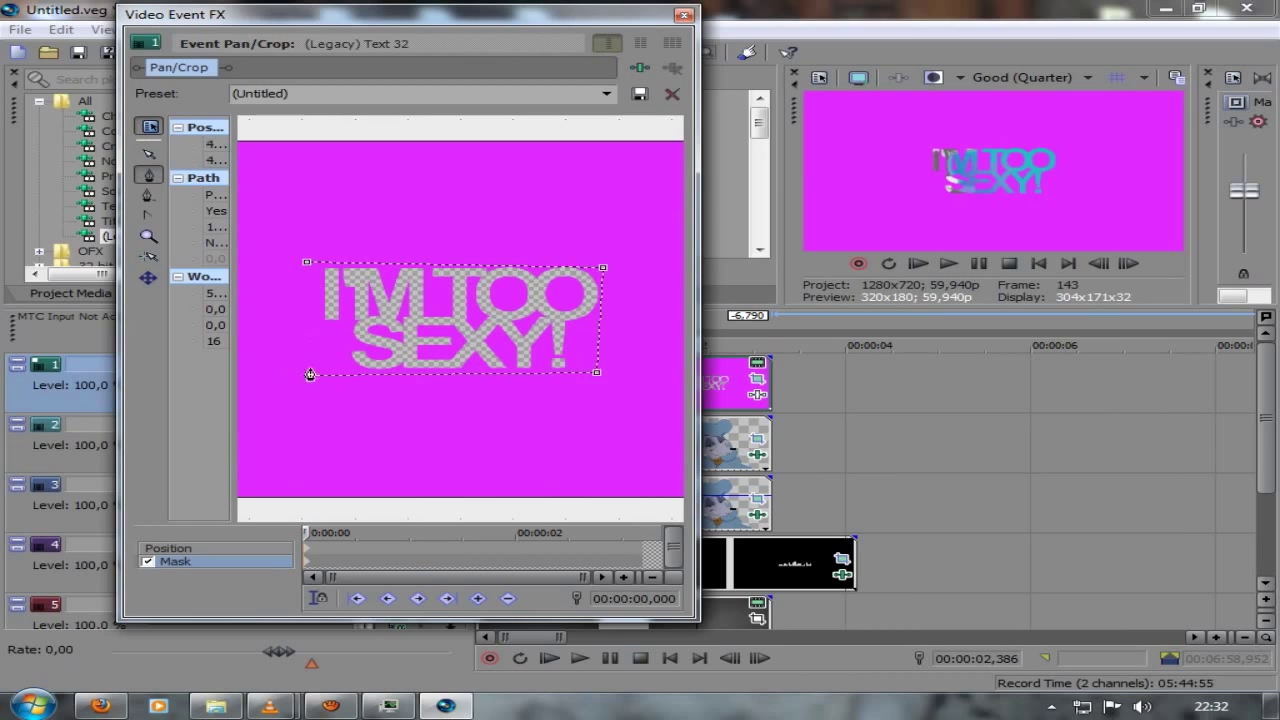
pyautogui.click(306, 263)
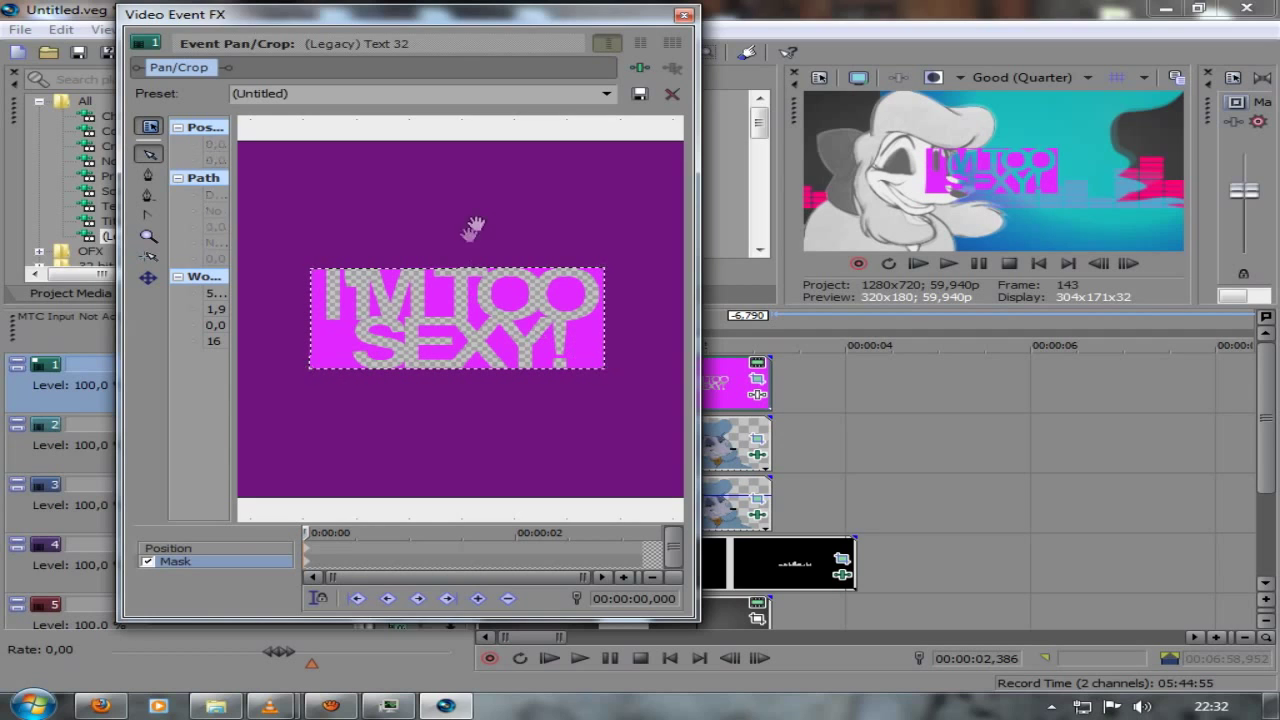
# Step: Enlarge the masked text in Pan/Crop and shift it to the right-hand side of the frame beside the character
pyautogui.click(228, 550)
pyautogui.scroll(-4, 449, 271)
pyautogui.moveTo(458, 246); pyautogui.dragTo(458, 295)
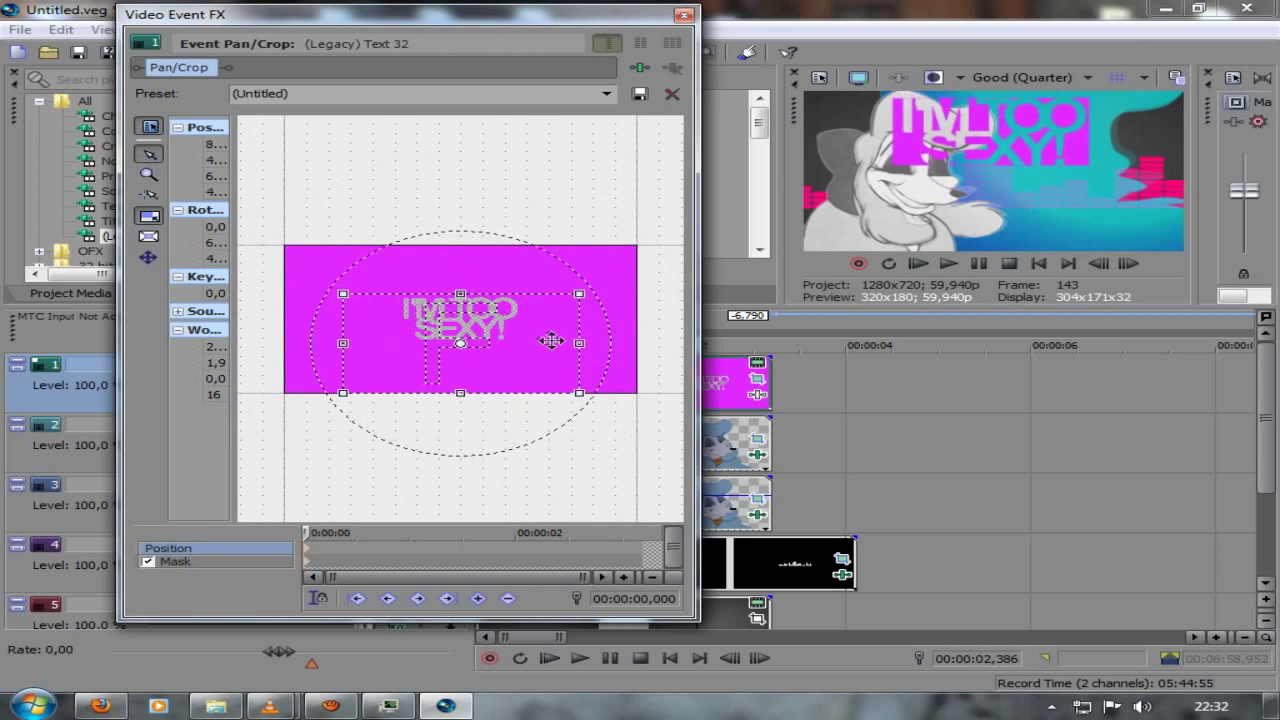
pyautogui.moveTo(551, 341); pyautogui.dragTo(509, 311)
pyautogui.click(684, 15)
# Step: Reorder the clips so the text event sits on track 2, beneath the front character clip and above its duplicate
pyautogui.moveTo(722, 450); pyautogui.dragTo(984, 452)
pyautogui.moveTo(623, 382); pyautogui.dragTo(620, 440)
pyautogui.moveTo(825, 452); pyautogui.dragTo(512, 390)
pyautogui.hotkey('ctrl', 'z')
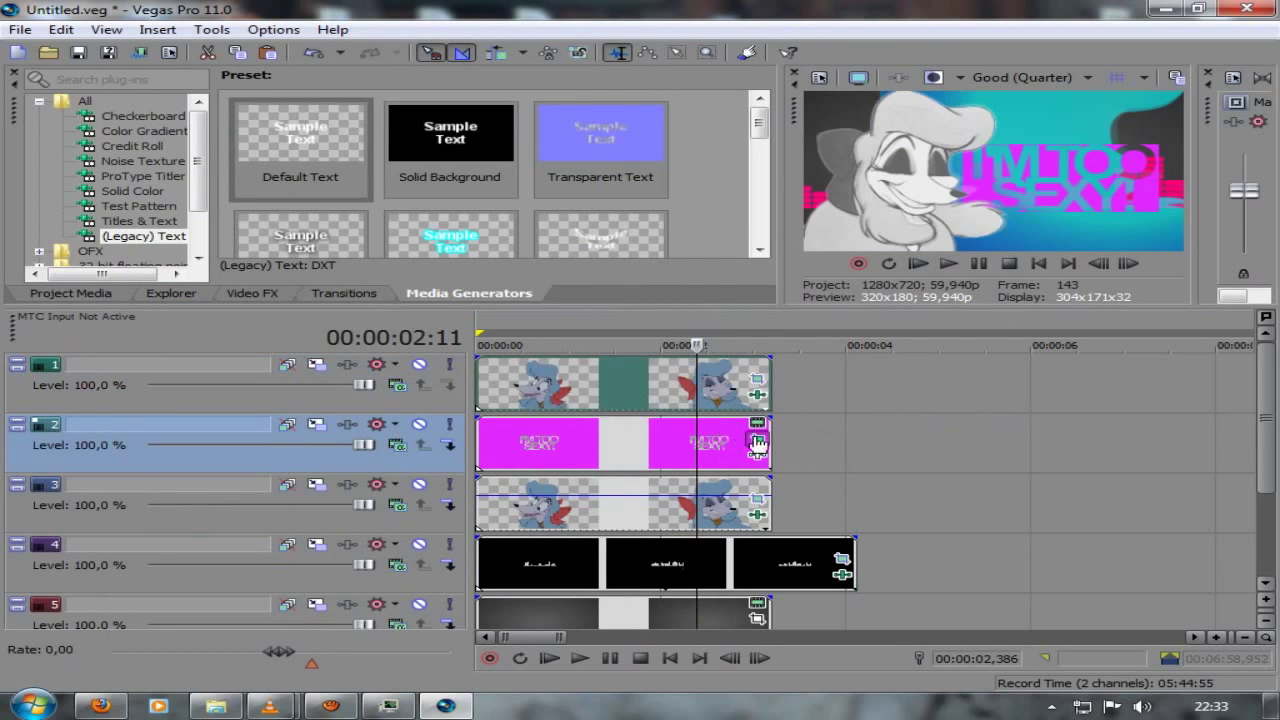
# Step: Animate the text event in Pan/Crop by keyframing a slight position shift and tilt at the end of the clip
pyautogui.click(757, 441)
pyautogui.moveTo(414, 420); pyautogui.dragTo(438, 374)
pyautogui.click(773, 463)
pyautogui.click(1097, 264)
pyautogui.moveTo(447, 341)
pyautogui.mouseDown()
pyautogui.moveTo(467, 346)
pyautogui.moveTo(467, 372)
pyautogui.moveTo(452, 346)
pyautogui.mouseUp()
# Step: Play the sequence from the start to check the movement of the text behind the character
pyautogui.click(1037, 265)
pyautogui.click(950, 265)
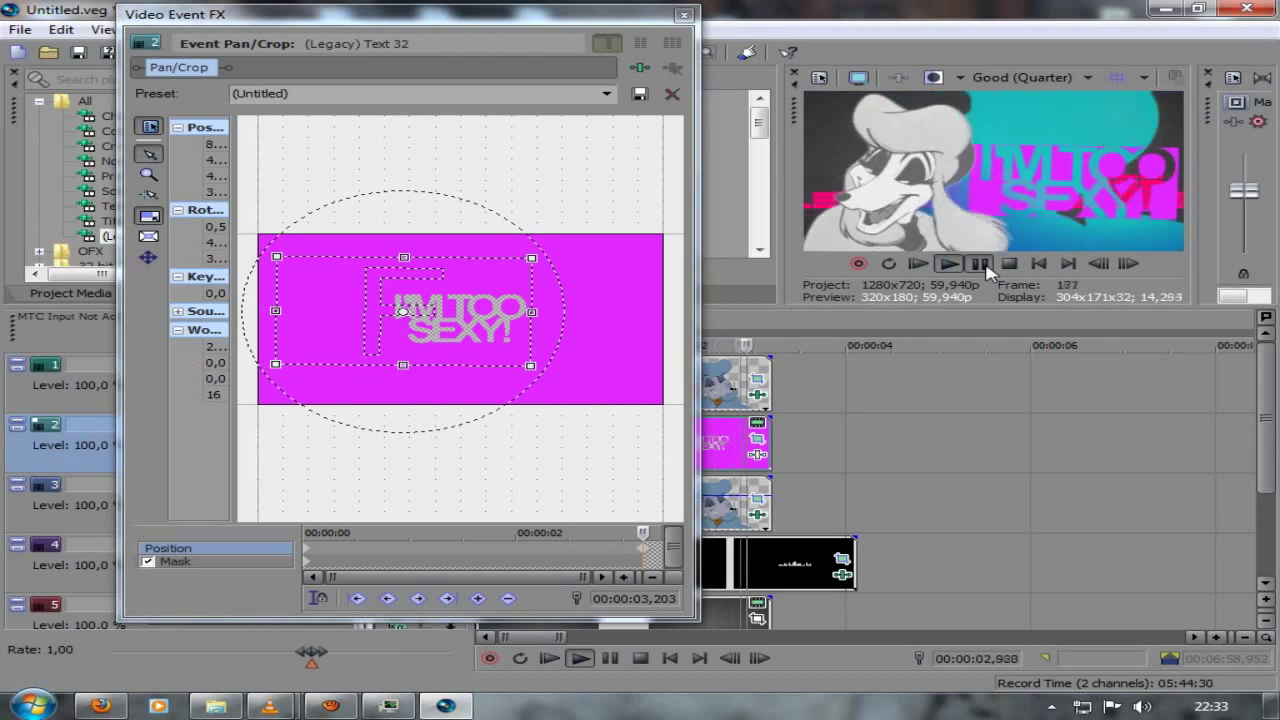
pyautogui.click(684, 15)
pyautogui.press('space')
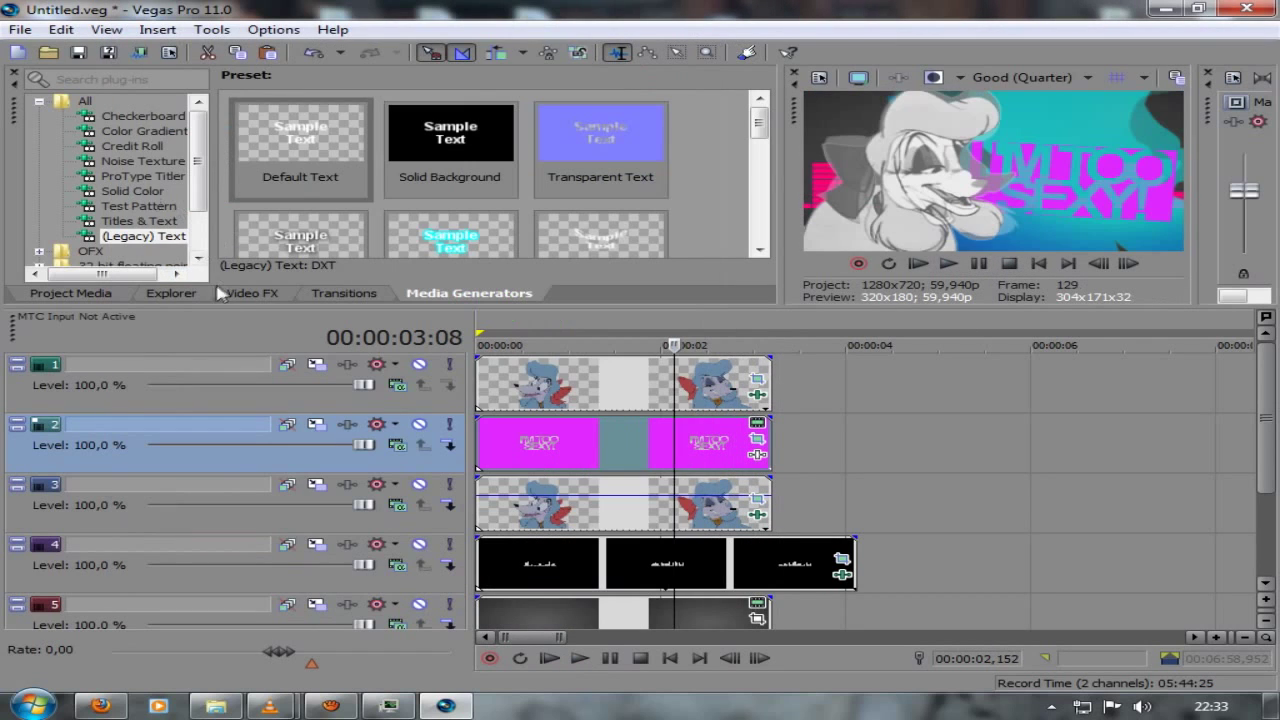
# Step: Apply the Bump Map effect with the Spotlight Up (flat) preset to the text event
pyautogui.click(242, 294)
pyautogui.scroll(10, 152, 148)
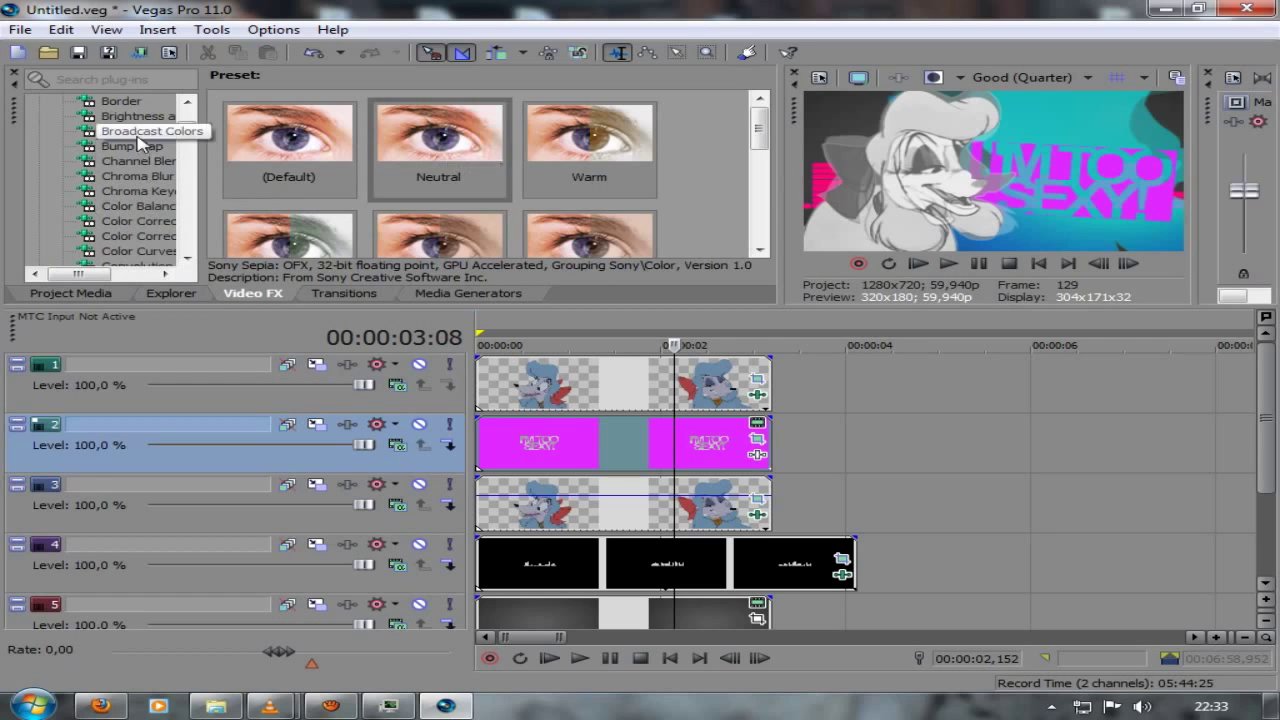
pyautogui.click(140, 147)
pyautogui.moveTo(440, 150); pyautogui.dragTo(650, 470)
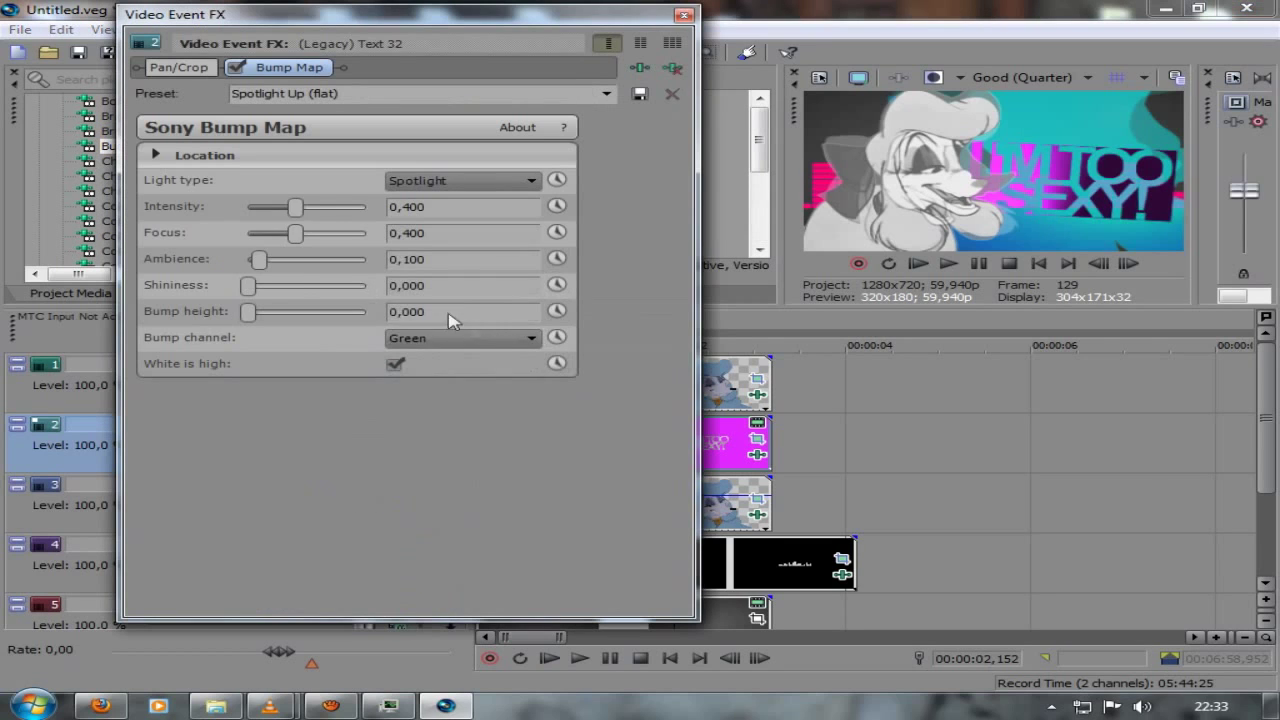
# Step: Set the Bump Map light to Omnidirectional with intensity 0,621, bump height 0,000 and source 0,750; 1,719; 0,550
pyautogui.click(157, 156)
pyautogui.click(168, 180)
pyautogui.click(333, 272)
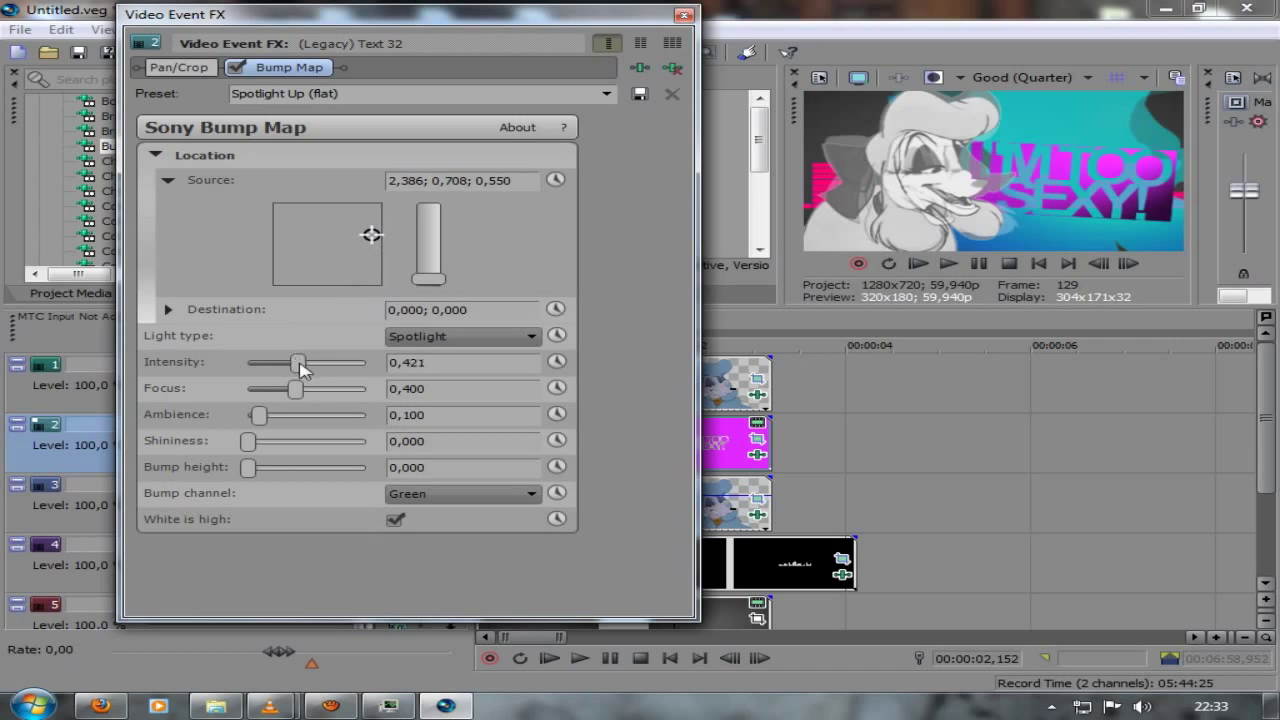
pyautogui.moveTo(300, 363); pyautogui.dragTo(320, 365)
pyautogui.click(472, 338)
pyautogui.click(445, 356)
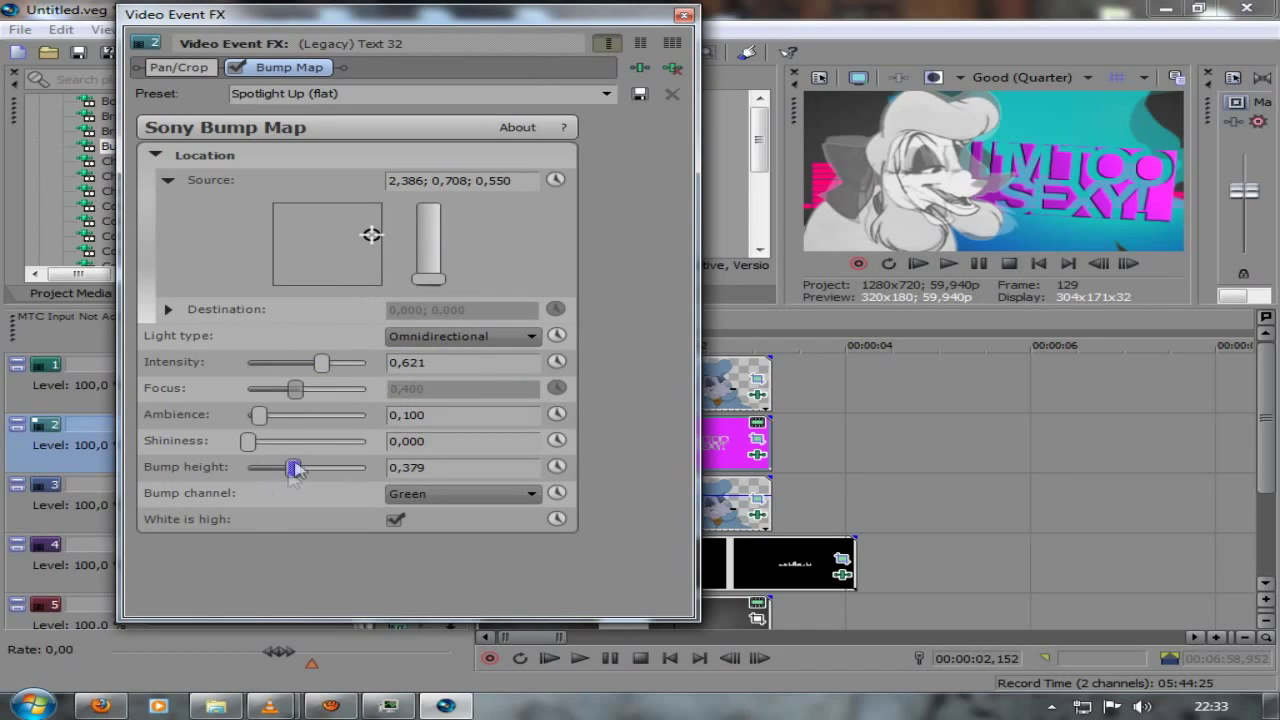
pyautogui.moveTo(371, 235); pyautogui.dragTo(343, 225)
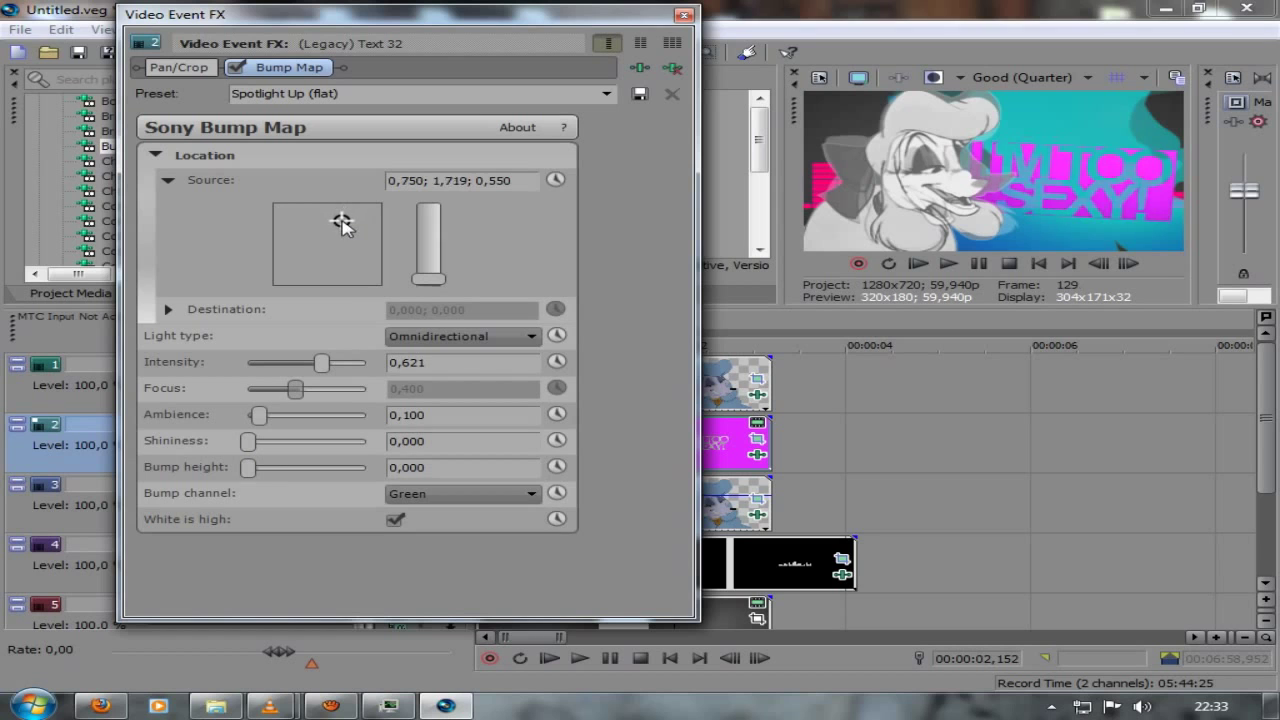
pyautogui.click(684, 15)
# Step: Play the sequence from the start and trim the Sound Bars clip to end level with the other clips
pyautogui.click(1038, 265)
pyautogui.click(980, 264)
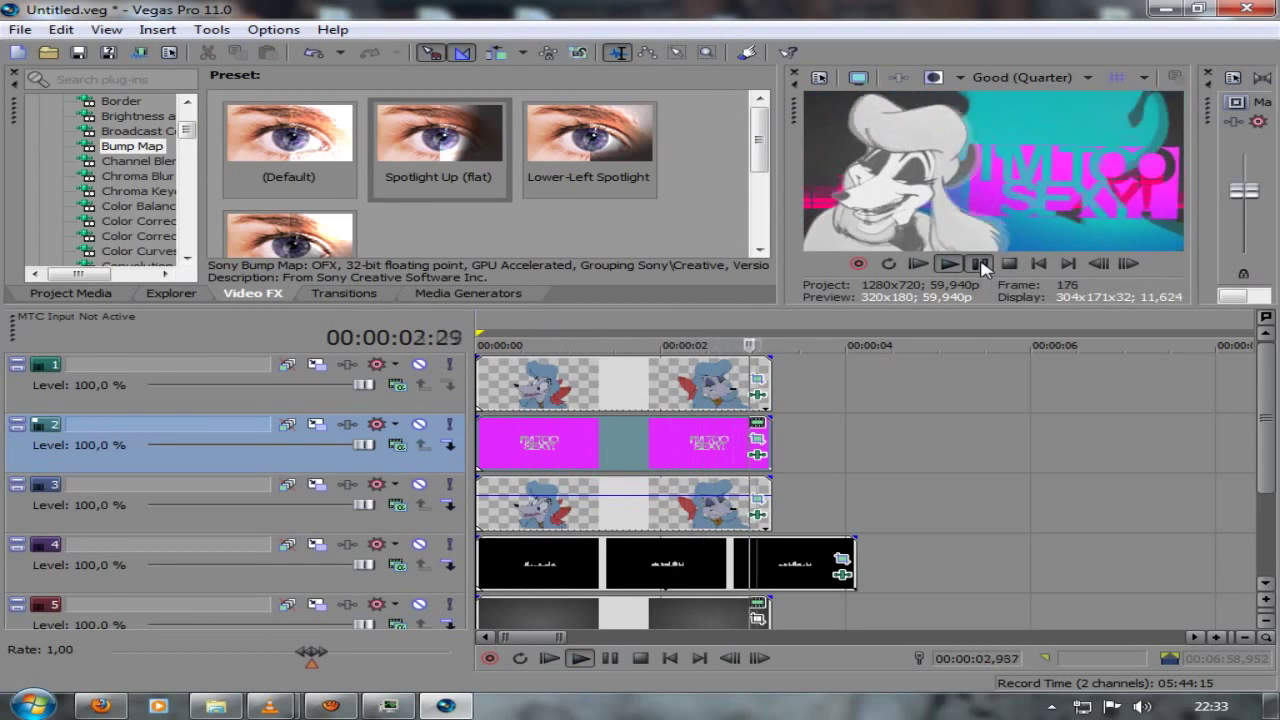
pyautogui.click(982, 266)
pyautogui.moveTo(858, 590); pyautogui.dragTo(776, 592)
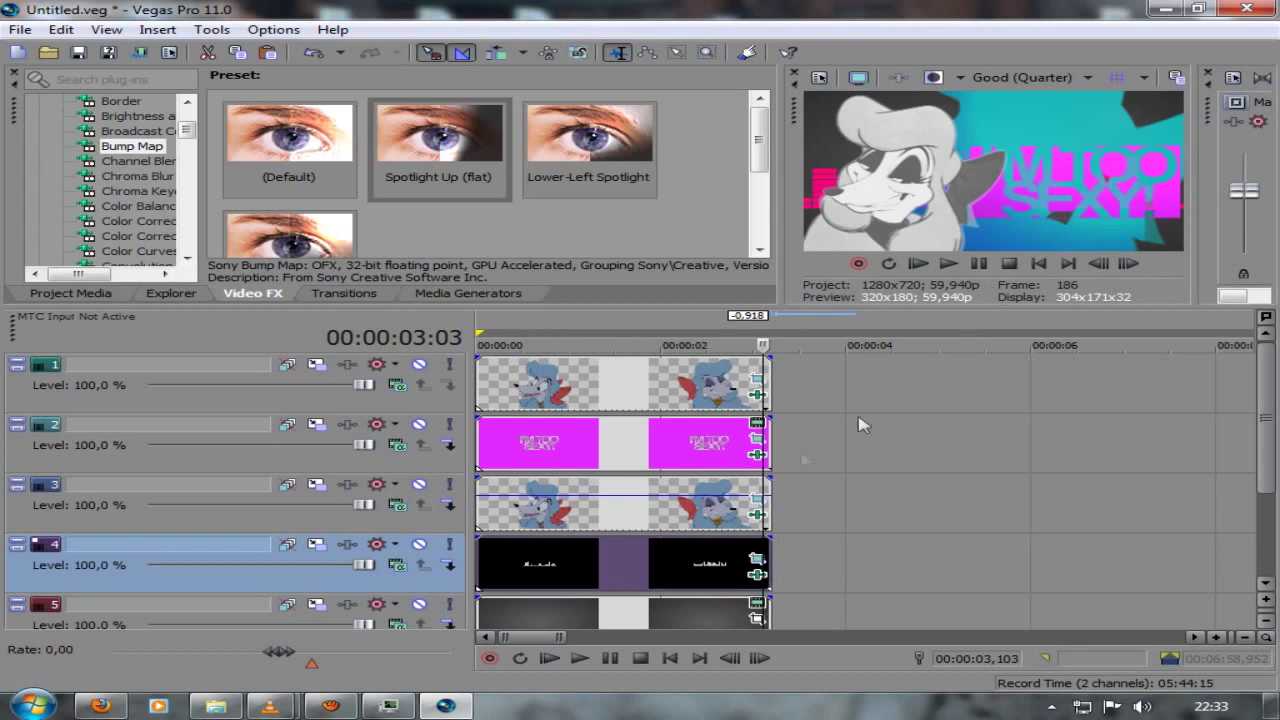
# Step: Save a snapshot of the composition's last frame at Best (Full) preview quality
pyautogui.click(858, 425)
pyautogui.click(1010, 77)
pyautogui.moveTo(1020, 157)
pyautogui.click(1153, 186)
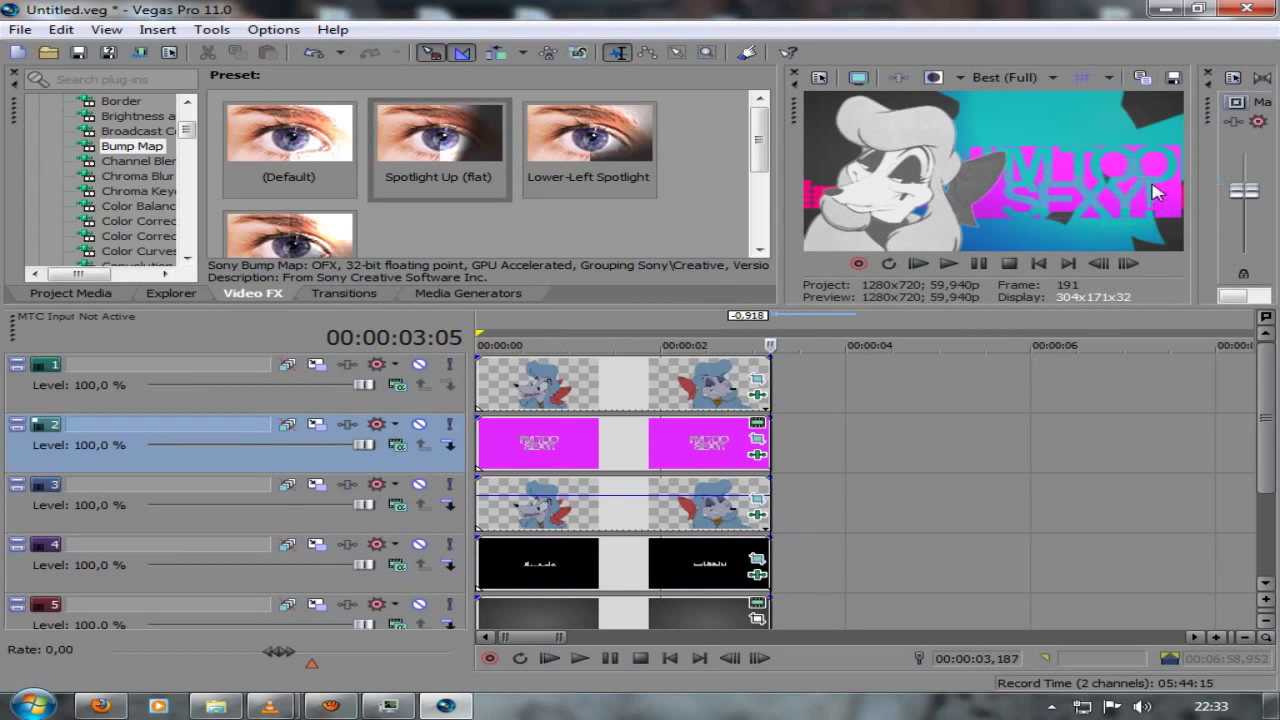
pyautogui.click(1173, 80)
pyautogui.click(950, 585)
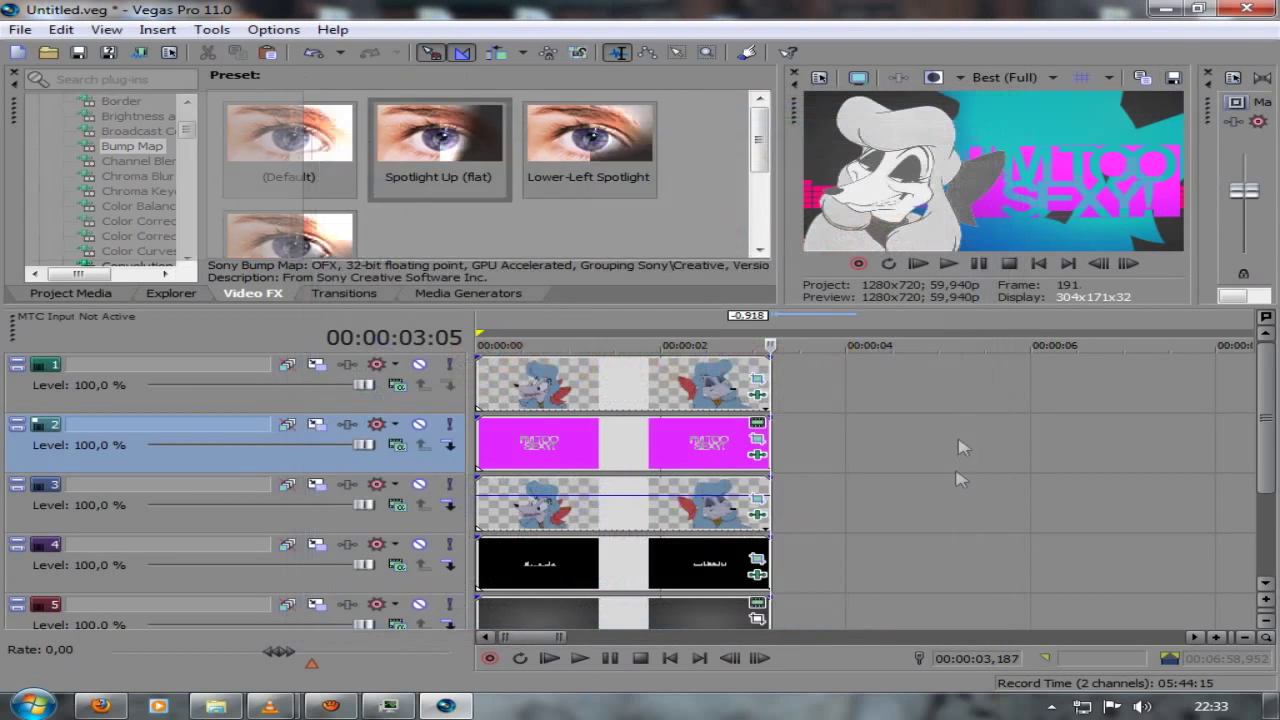
# Step: Place Image14.jpg on track 5 directly after the end of the gradient background clip
pyautogui.moveTo(814, 580); pyautogui.dragTo(804, 578)
pyautogui.moveTo(840, 445); pyautogui.dragTo(898, 505)
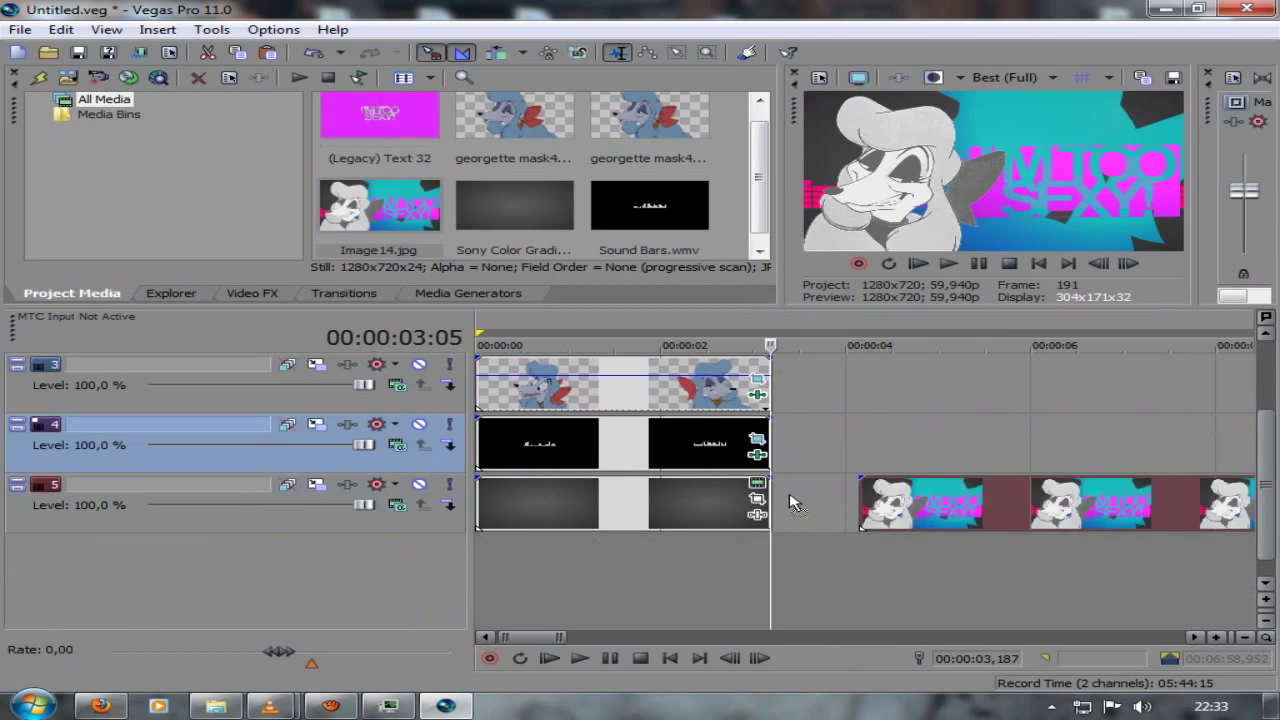
pyautogui.click(770, 503)
pyautogui.scroll(2, 795, 505)
pyautogui.click(1098, 521)
pyautogui.moveTo(1098, 521); pyautogui.dragTo(924, 507)
# Step: Widen and heighten the video preview area for a larger view of the frame
pyautogui.click(998, 78)
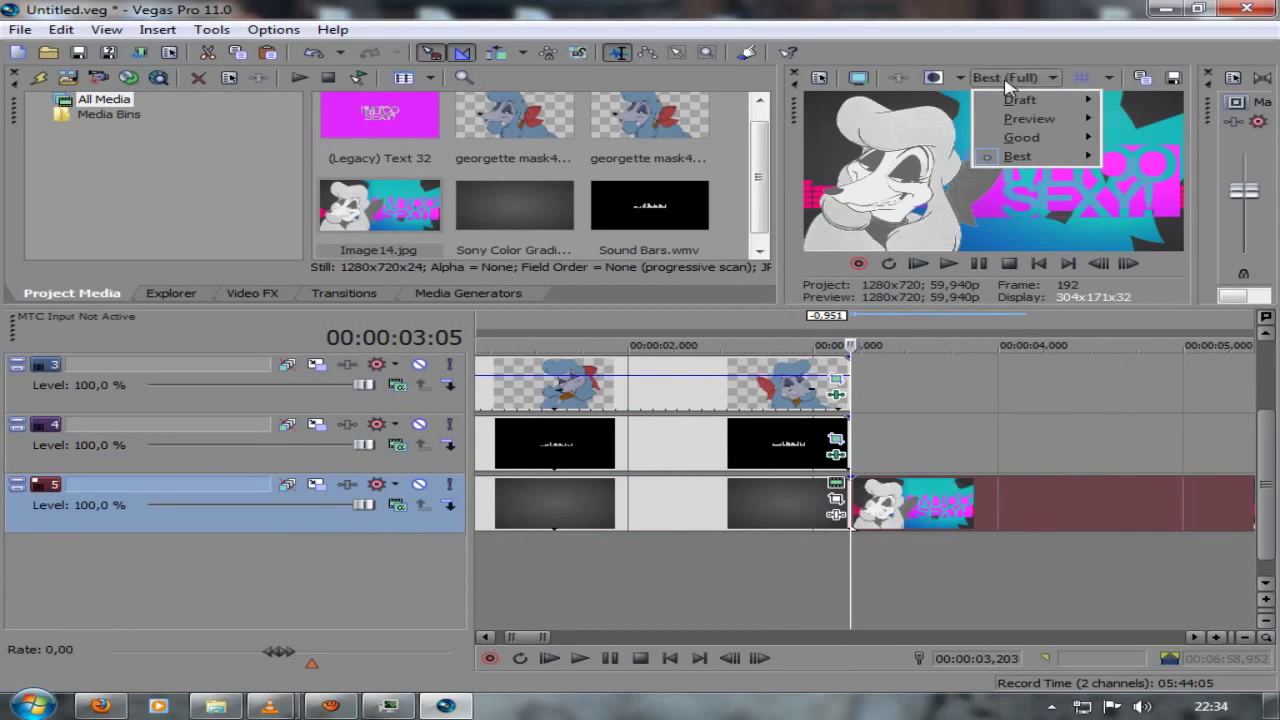
pyautogui.moveTo(762, 168); pyautogui.dragTo(392, 235)
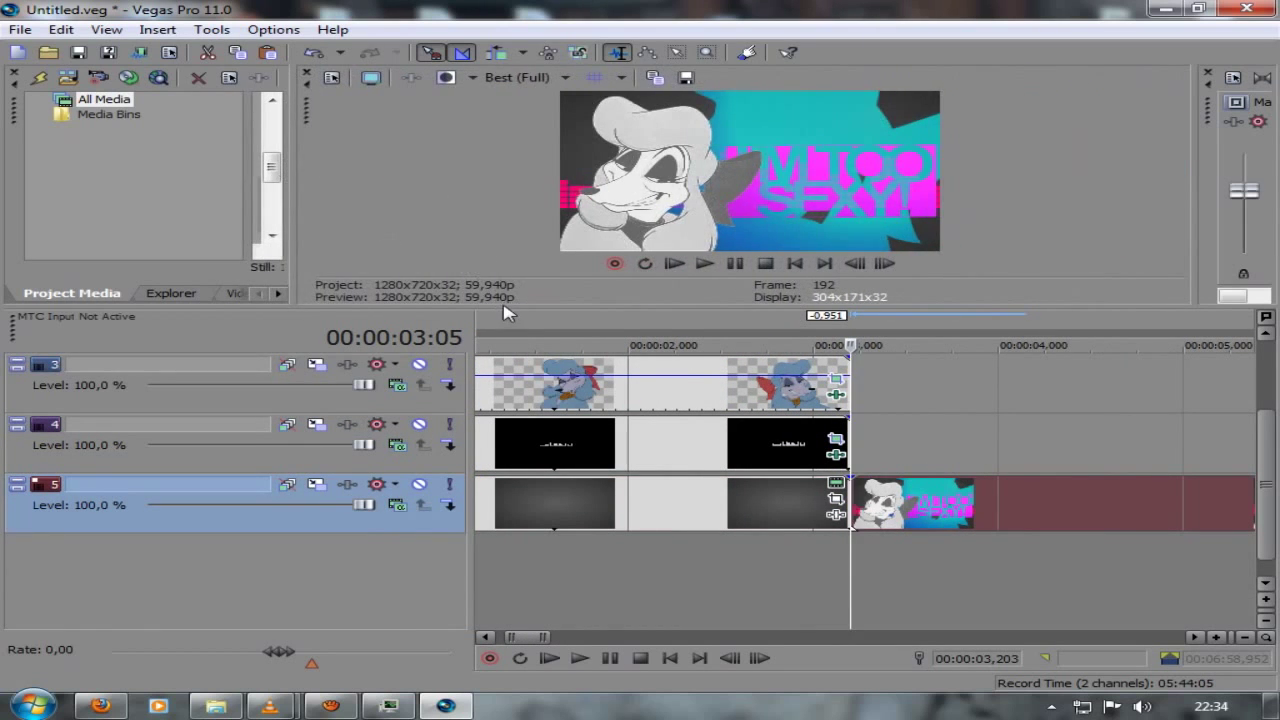
pyautogui.moveTo(505, 313); pyautogui.dragTo(505, 468)
pyautogui.scroll(-5, 777, 602)
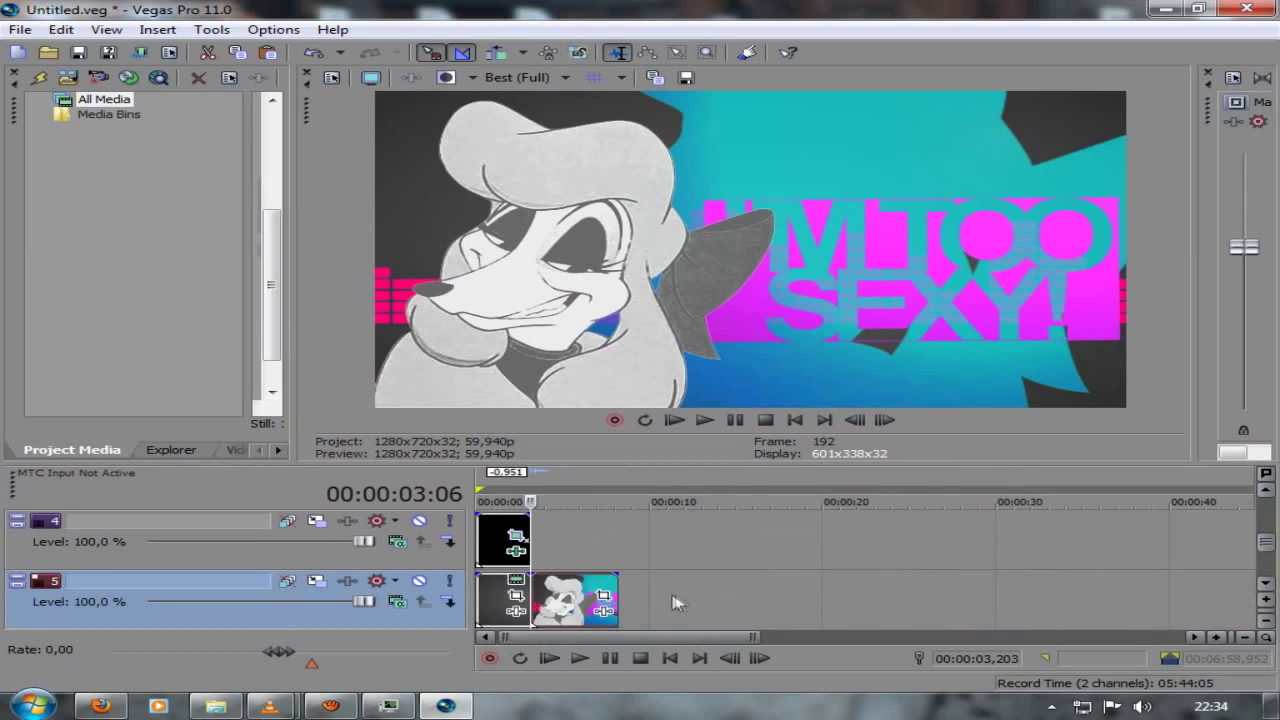
# Step: Shorten the snapshot event and add a Solid Color event with the White preset on a track beneath it
pyautogui.rightClick(565, 589)
pyautogui.click(630, 419)
pyautogui.scroll(5, 750, 540)
pyautogui.click(1266, 621)
pyautogui.click(195, 450)
pyautogui.moveTo(865, 635); pyautogui.dragTo(866, 636)
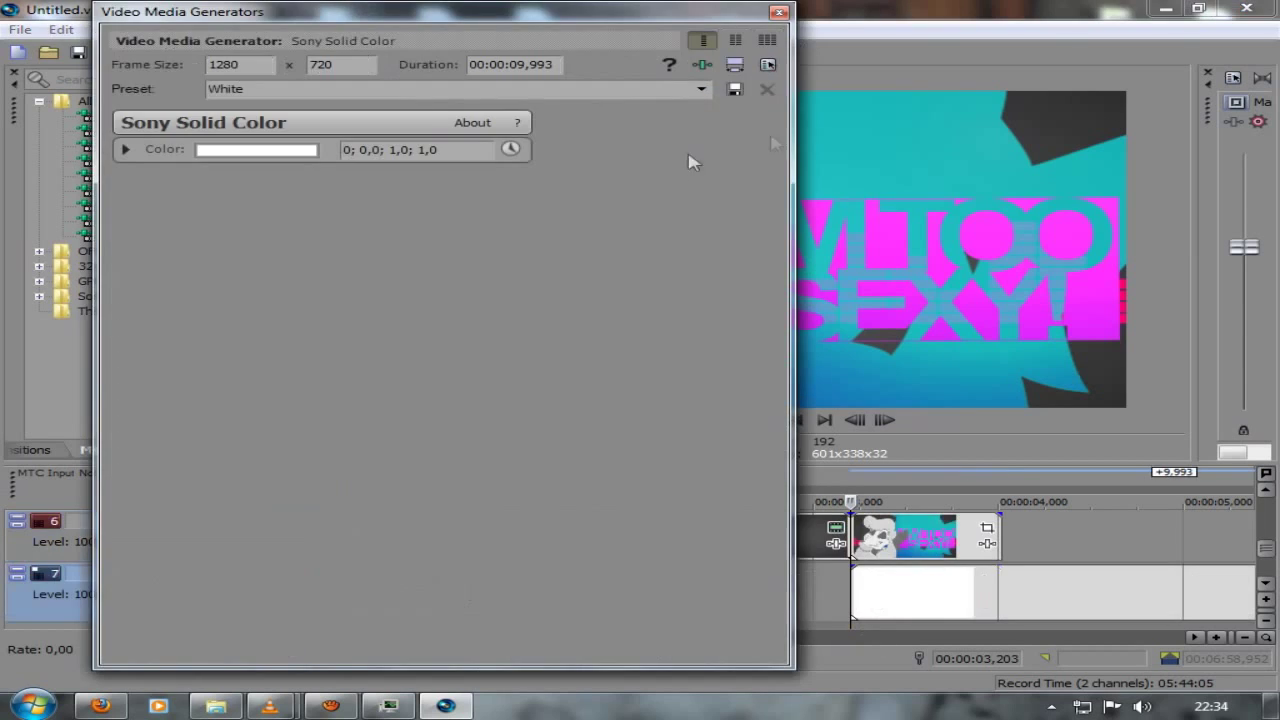
pyautogui.click(779, 13)
# Step: Enlarge the snapshot's Pan/Crop frame so the image appears smaller and centred on the white background
pyautogui.scroll(2, 985, 590)
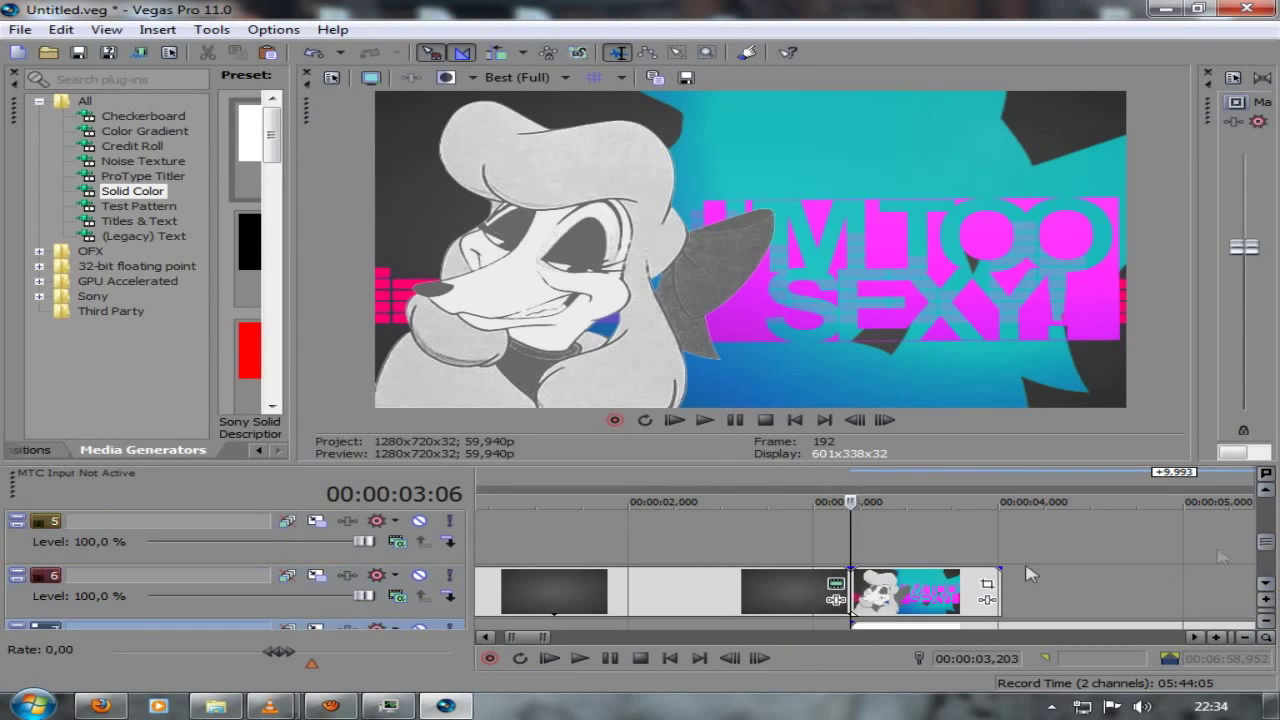
pyautogui.click(986, 588)
pyautogui.moveTo(404, 237); pyautogui.dragTo(354, 41)
pyautogui.moveTo(380, 13); pyautogui.dragTo(248, 12)
pyautogui.click(435, 269)
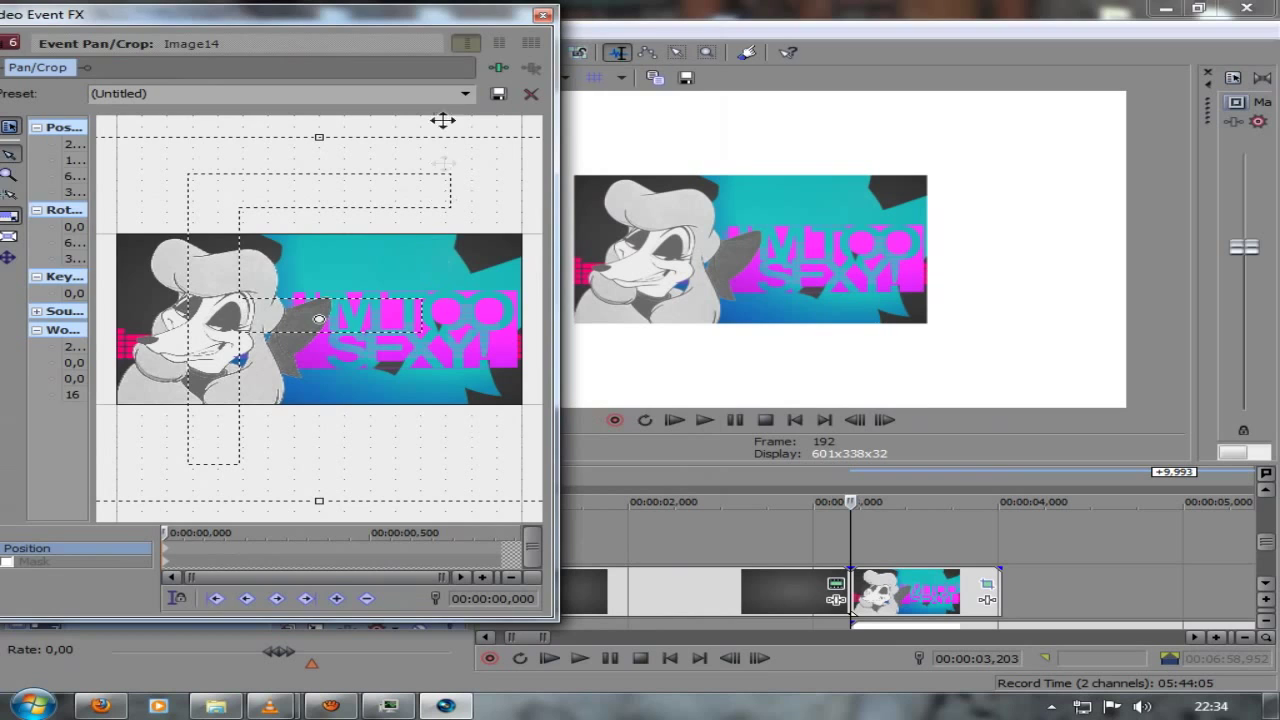
pyautogui.click(543, 15)
# Step: Paste a copy of the shrunken snapshot event onto track 5, directly above the original
pyautogui.rightClick(941, 588)
pyautogui.click(984, 257)
pyautogui.rightClick(872, 539)
pyautogui.click(886, 342)
pyautogui.click(890, 540)
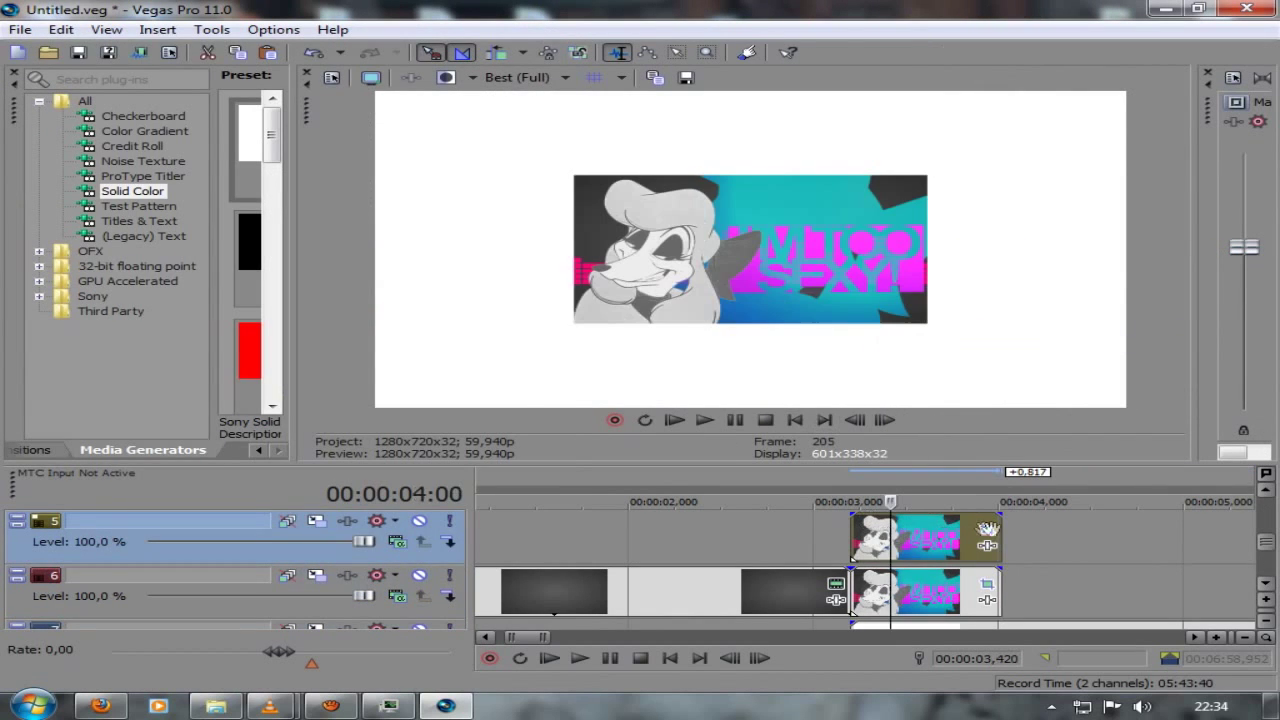
# Step: Offset the pasted copy in Pan/Crop so it sits left of the centre image with a thin white gap
pyautogui.click(987, 530)
pyautogui.moveTo(368, 379); pyautogui.dragTo(661, 380)
pyautogui.moveTo(395, 16); pyautogui.dragTo(209, 17)
pyautogui.moveTo(196, 360); pyautogui.dragTo(314, 371)
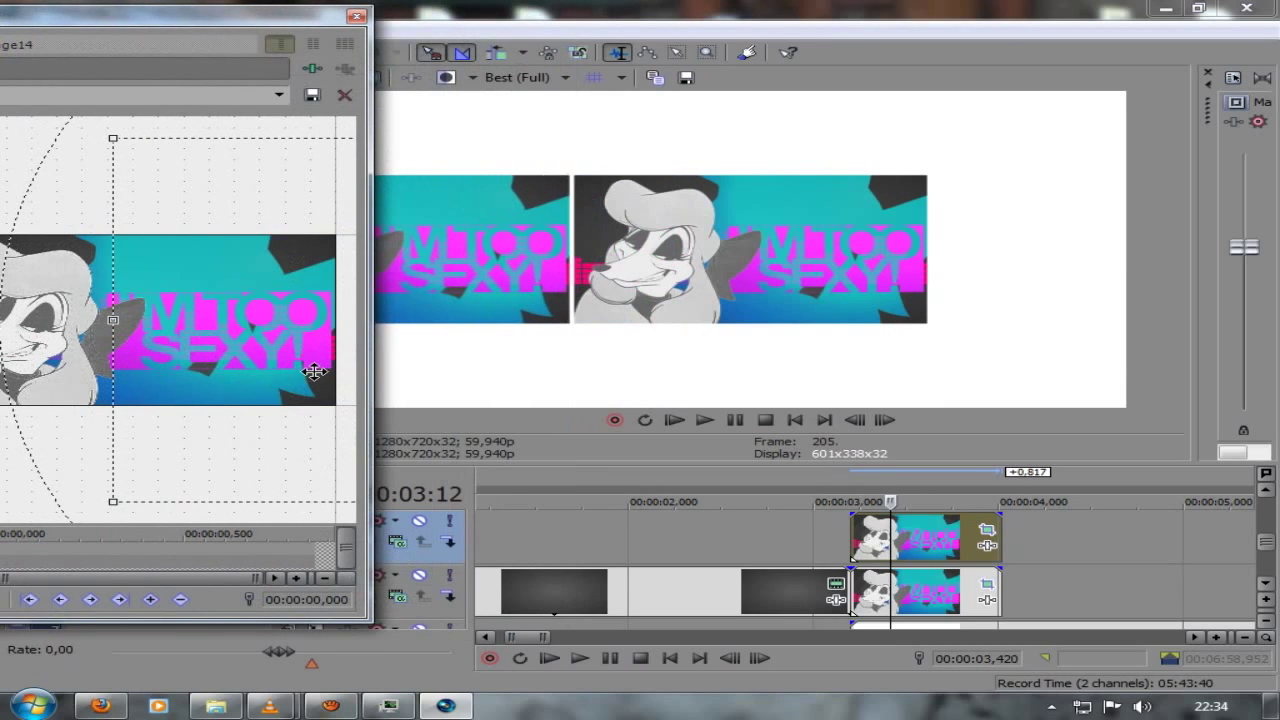
# Step: Duplicate the copy's track twice, placing one image right of the centre image and the other directly above that one
pyautogui.rightClick(984, 545)
pyautogui.click(1049, 383)
pyautogui.moveTo(227, 421); pyautogui.dragTo(118, 431)
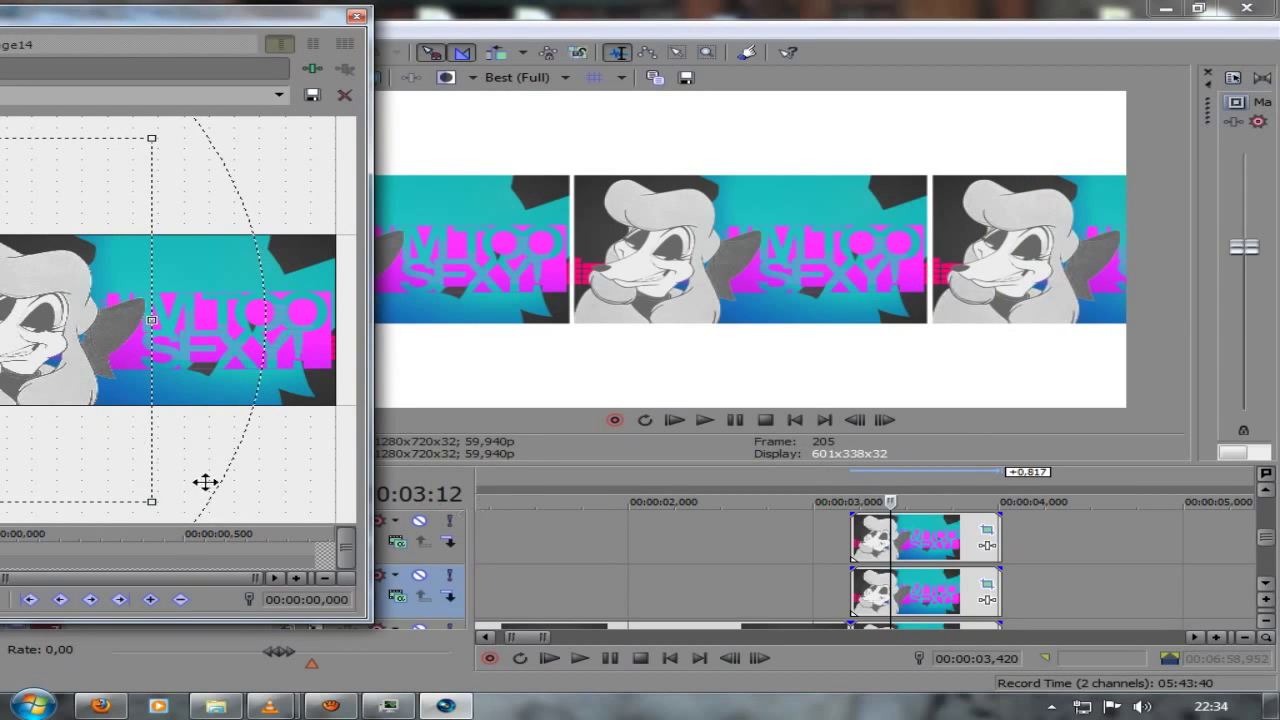
pyautogui.rightClick(1006, 533)
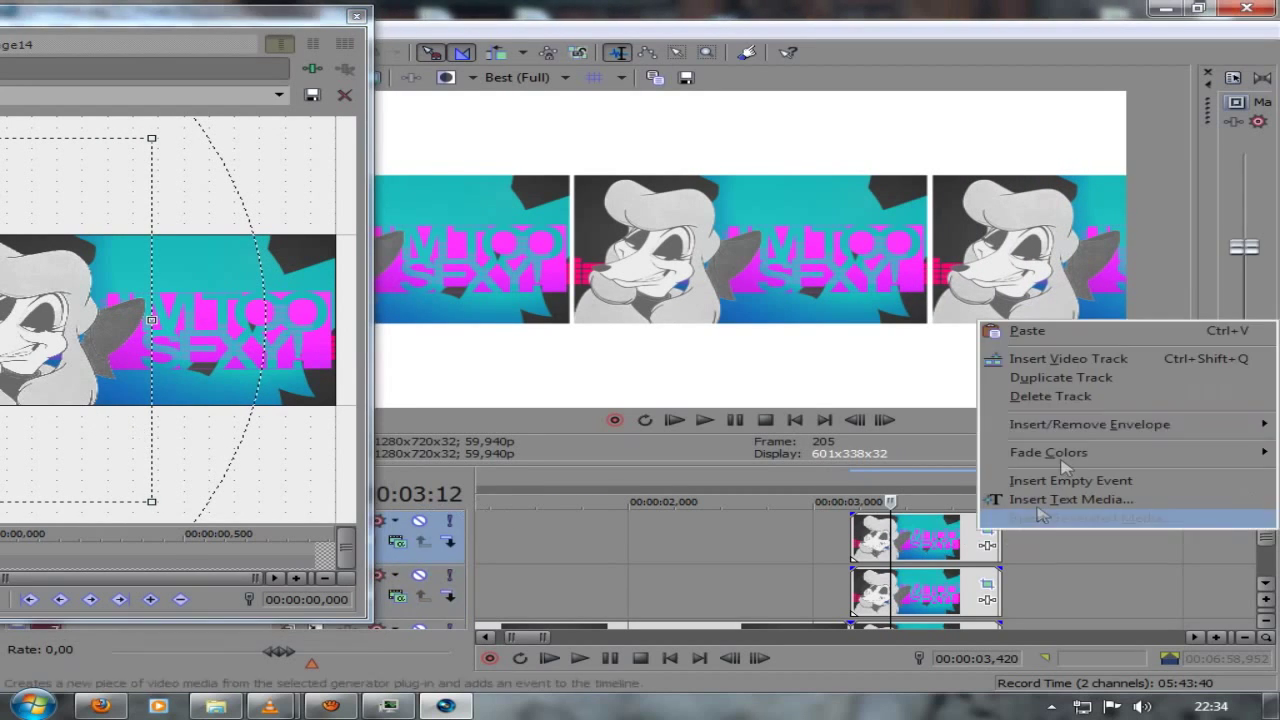
pyautogui.click(1067, 384)
pyautogui.moveTo(246, 18); pyautogui.dragTo(495, 14)
pyautogui.moveTo(228, 249); pyautogui.dragTo(232, 416)
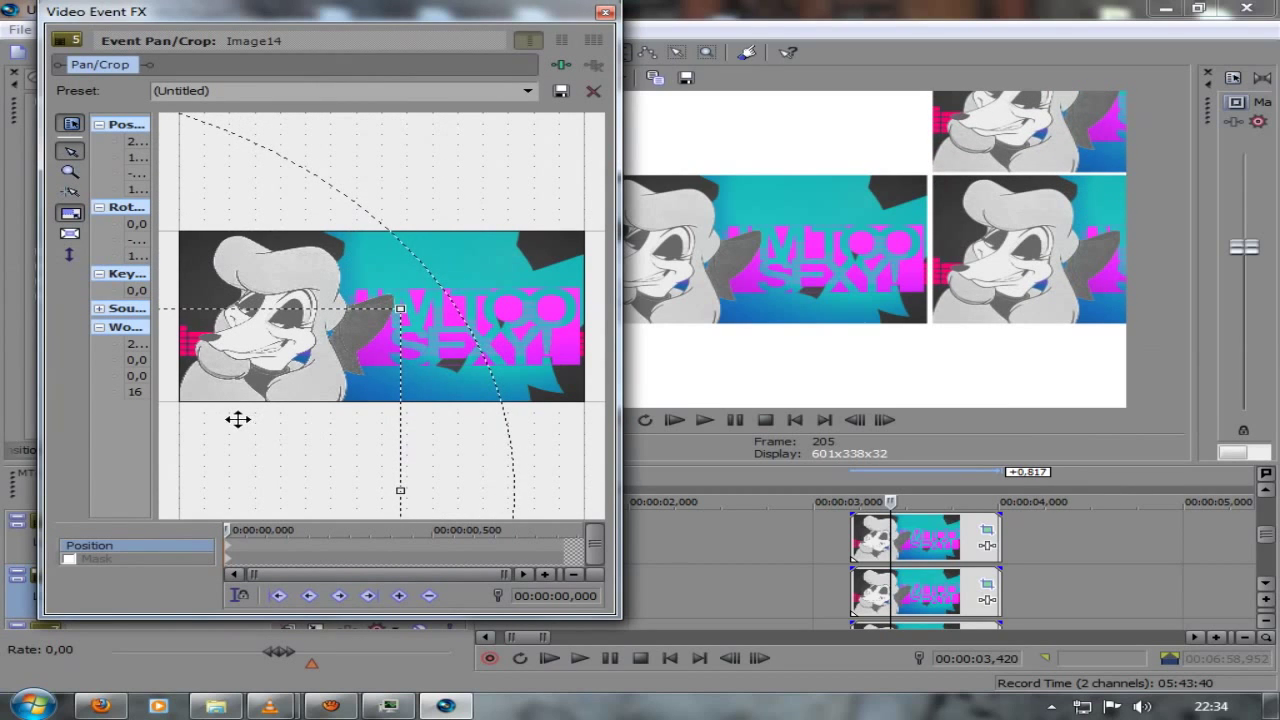
# Step: Duplicate the image track again and offset the copies in Pan/Crop to extend the grid, keeping thin white gaps
pyautogui.moveTo(457, 456); pyautogui.dragTo(714, 277)
pyautogui.rightClick(1006, 533)
pyautogui.click(1067, 380)
pyautogui.click(69, 254)
pyautogui.rightClick(1006, 533)
pyautogui.click(1067, 380)
pyautogui.click(69, 254)
pyautogui.moveTo(434, 201); pyautogui.dragTo(430, 552)
# Step: Add the remaining duplicate image tracks and offset them in Pan/Crop to complete the three-by-three grid
pyautogui.rightClick(1006, 533)
pyautogui.click(1067, 380)
pyautogui.click(69, 254)
pyautogui.moveTo(260, 420); pyautogui.dragTo(555, 420)
pyautogui.moveTo(480, 12); pyautogui.dragTo(452, 12)
pyautogui.rightClick(1006, 533)
pyautogui.click(1067, 380)
pyautogui.click(41, 254)
pyautogui.moveTo(283, 12); pyautogui.dragTo(91, 12)
pyautogui.moveTo(270, 505); pyautogui.dragTo(260, 261)
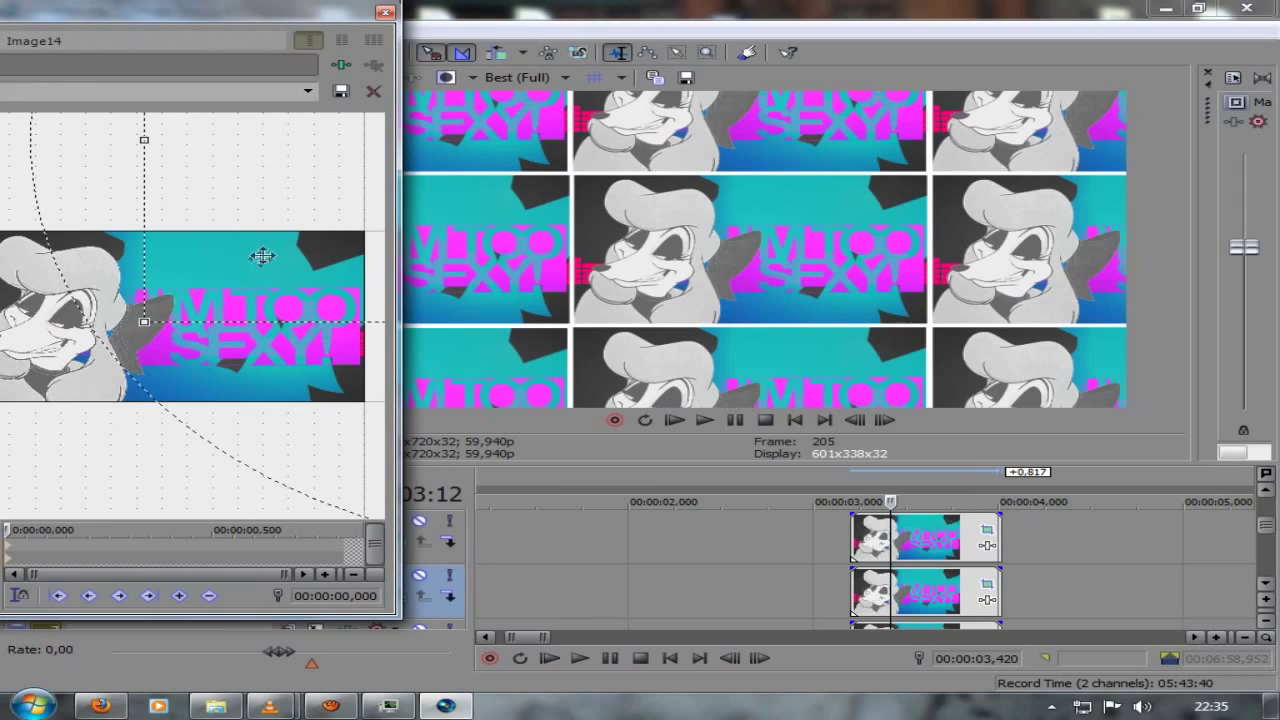
pyautogui.moveTo(205, 22); pyautogui.dragTo(462, 22)
pyautogui.click(642, 12)
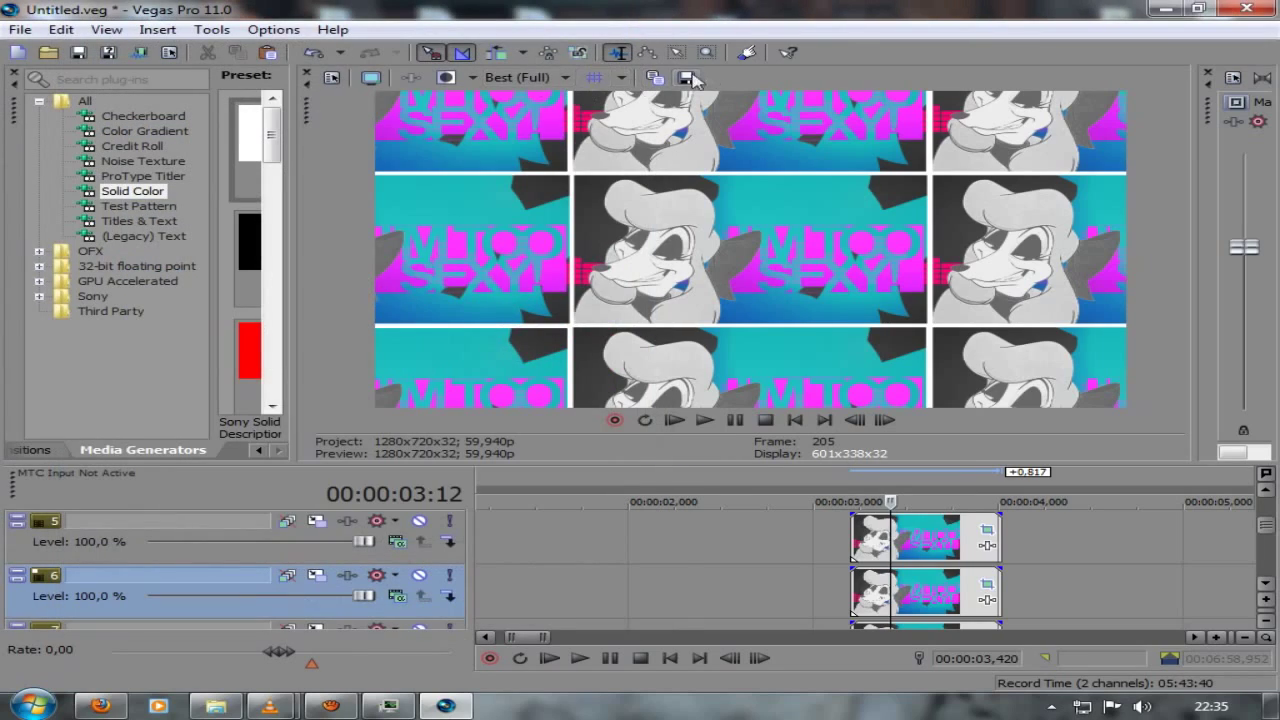
# Step: Save a snapshot of the completed image grid
pyautogui.click(686, 78)
pyautogui.click(910, 588)
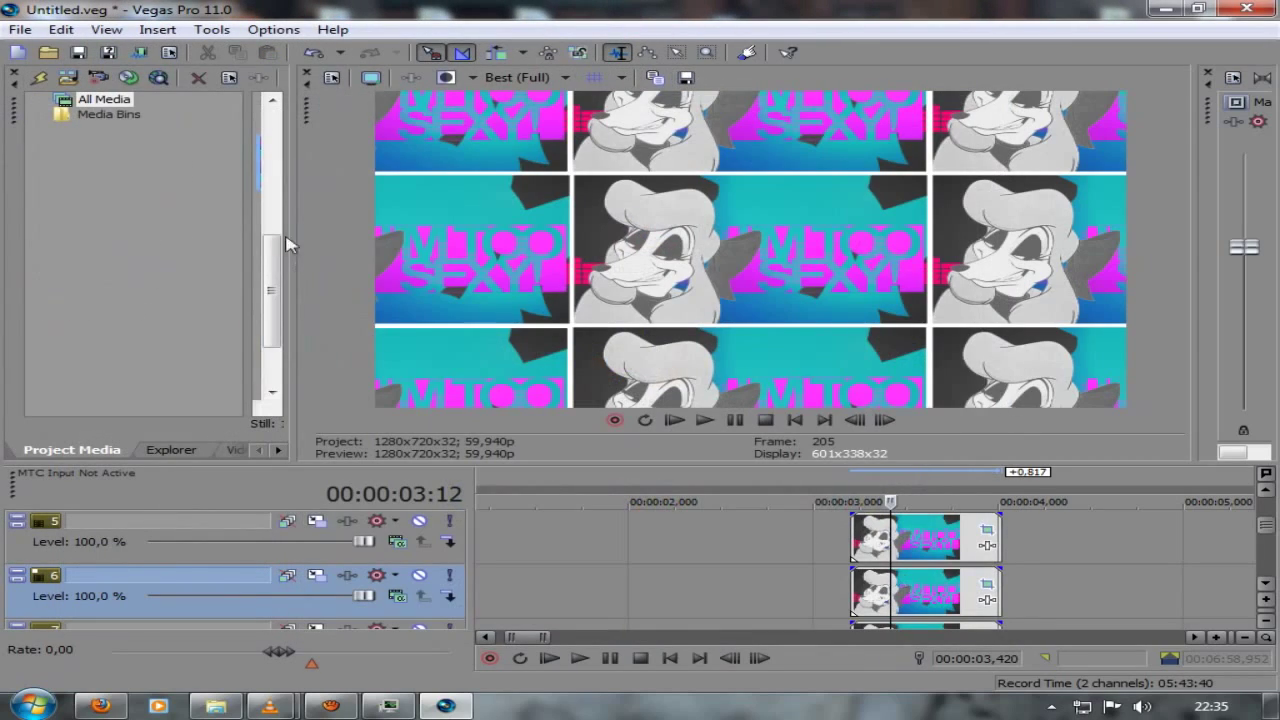
# Step: Shrink the preview area, set its quality to Good (Quarter), and enlarge the media and timeline areas
pyautogui.moveTo(292, 243); pyautogui.dragTo(835, 300)
pyautogui.click(880, 79)
pyautogui.moveTo(890, 138)
pyautogui.click(1022, 203)
pyautogui.moveTo(910, 470); pyautogui.dragTo(910, 331)
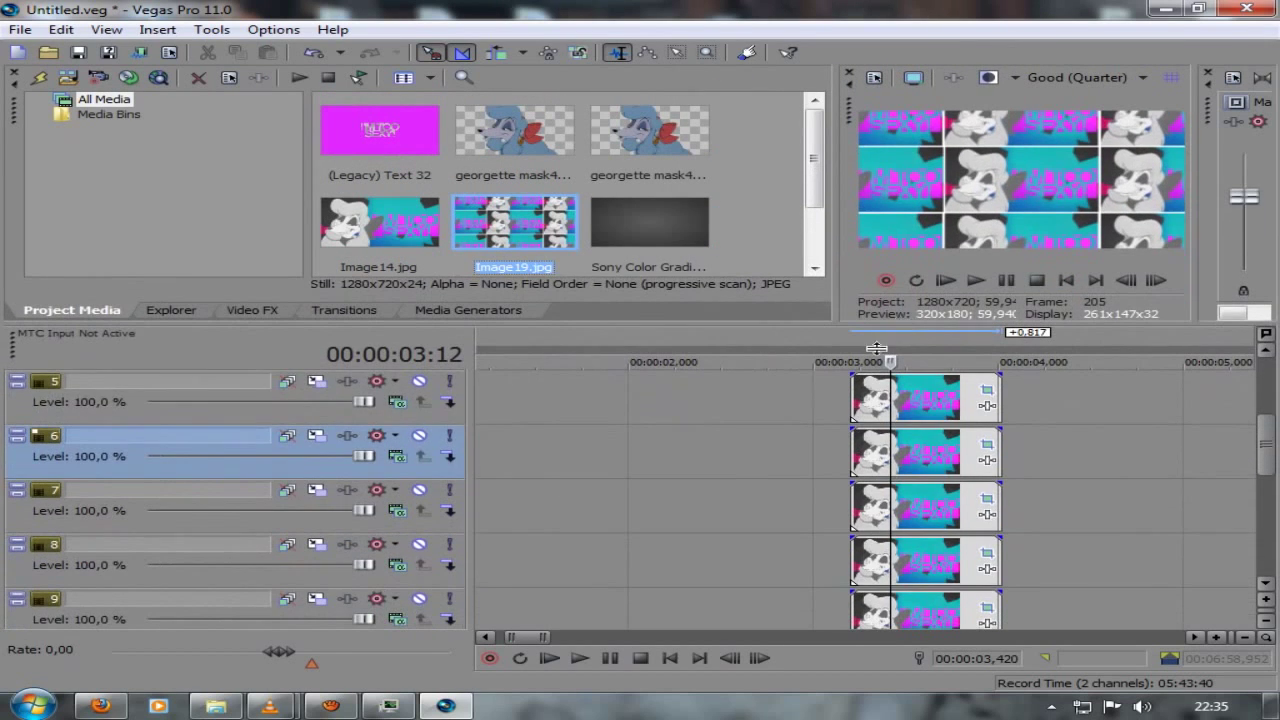
# Step: Delete the duplicated image tracks that were used to build the grid
pyautogui.rightClick(775, 422)
pyautogui.click(820, 476)
pyautogui.rightClick(786, 406)
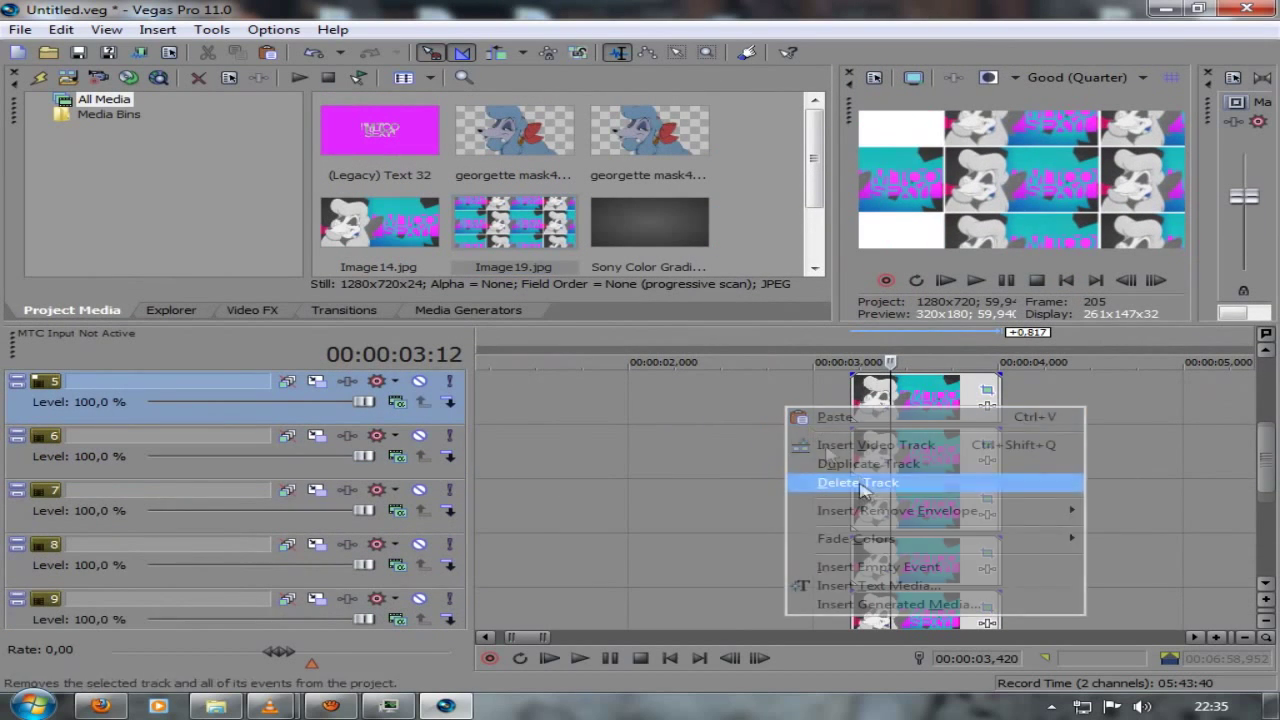
pyautogui.click(835, 480)
pyautogui.rightClick(787, 406)
pyautogui.click(835, 481)
pyautogui.rightClick(773, 410)
pyautogui.click(825, 486)
pyautogui.rightClick(782, 418)
pyautogui.click(836, 493)
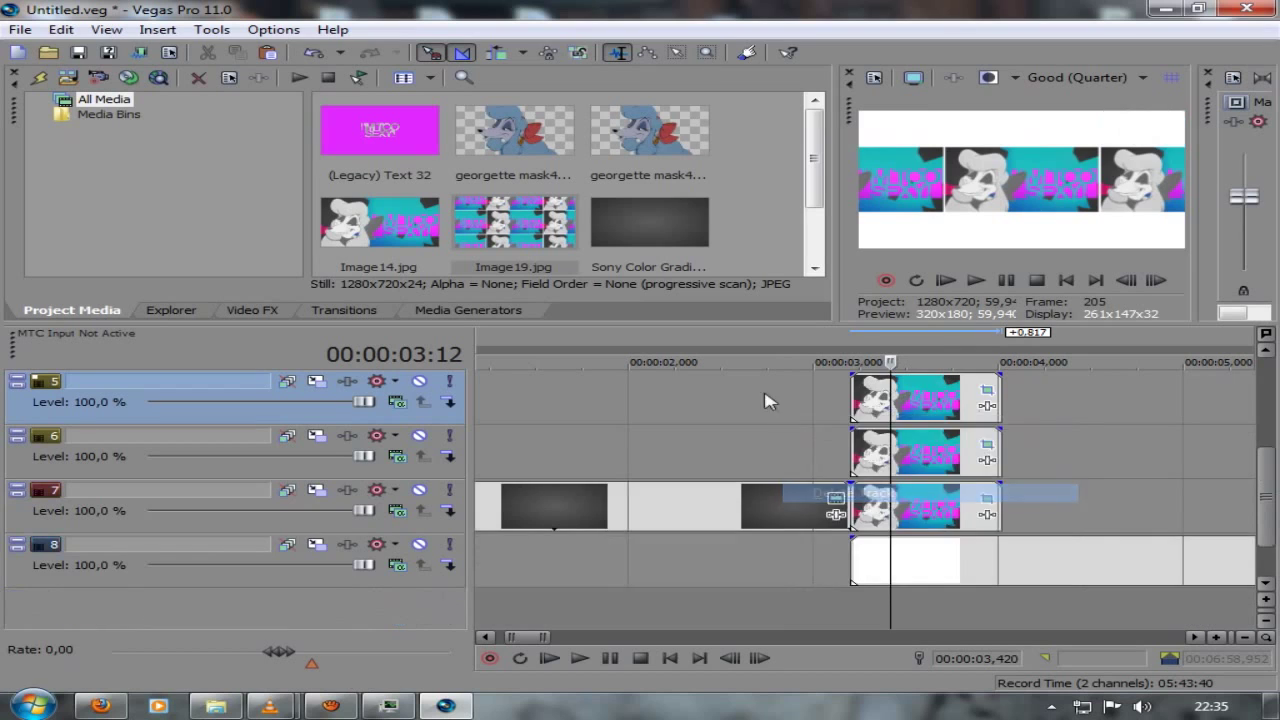
pyautogui.rightClick(764, 394)
pyautogui.click(818, 468)
pyautogui.rightClick(790, 400)
pyautogui.click(830, 474)
# Step: Delete the white background event and the last remaining single image event
pyautogui.rightClick(885, 503)
pyautogui.click(940, 233)
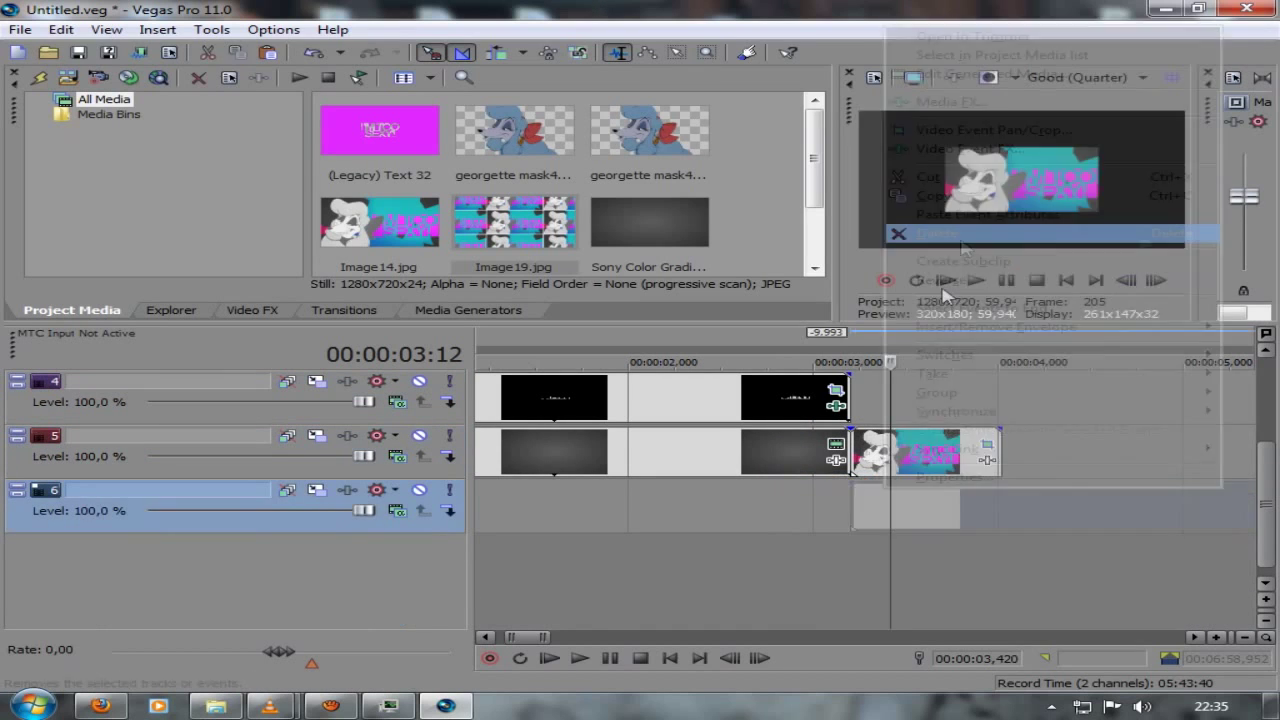
pyautogui.rightClick(909, 455)
pyautogui.click(971, 402)
# Step: Place Image19.jpg on track 5 directly after the dark gradient event
pyautogui.moveTo(1266, 480); pyautogui.dragTo(1266, 425)
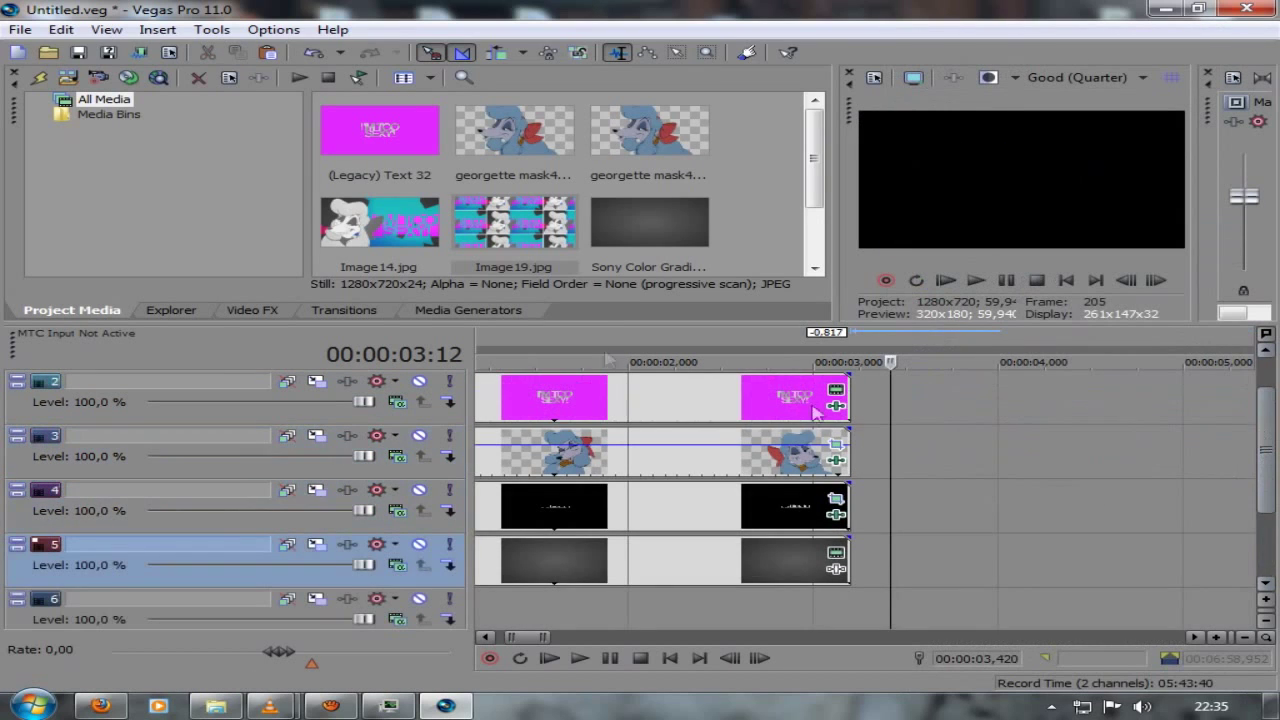
pyautogui.click(675, 400)
pyautogui.moveTo(880, 576); pyautogui.dragTo(874, 574)
pyautogui.click(1130, 281)
pyautogui.click(1156, 281)
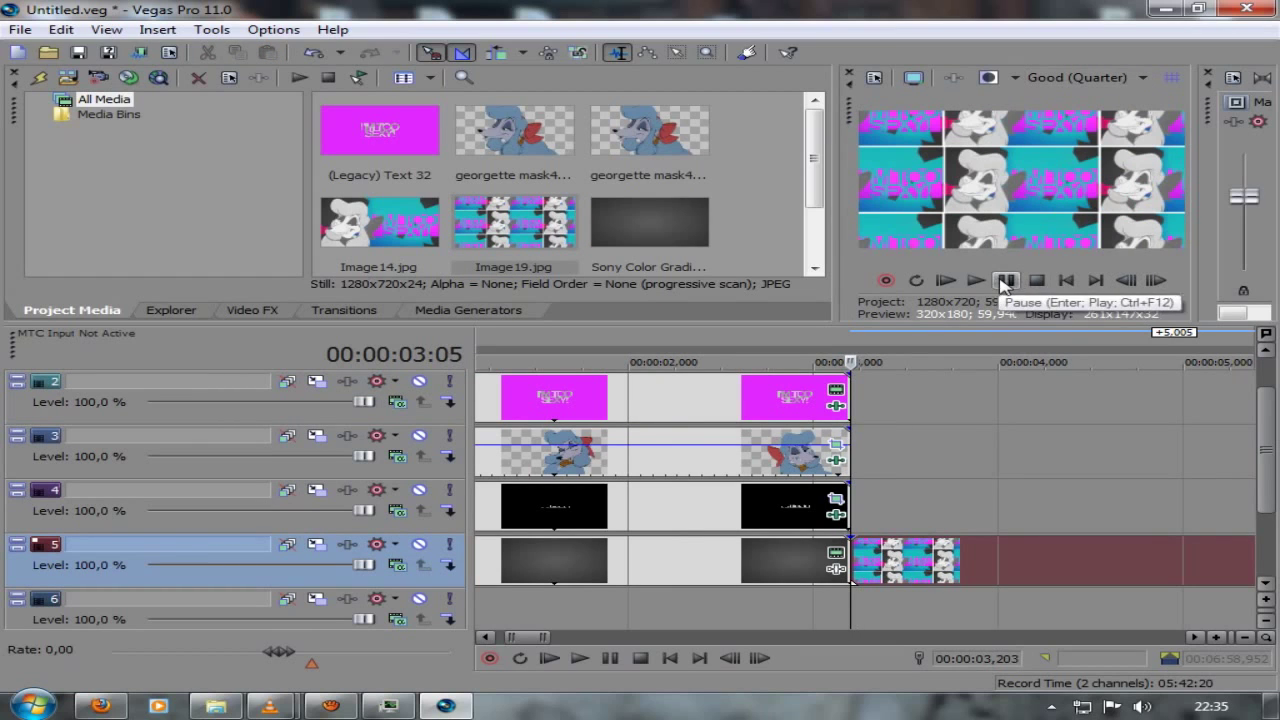
# Step: Split the grid image event just after the 5-second mark and delete the remainder
pyautogui.click(1205, 502)
pyautogui.press('s')
pyautogui.rightClick(1232, 557)
pyautogui.click(1014, 261)
# Step: Crop the grid image event in Pan/Crop so it starts framed on the centre image
pyautogui.click(1155, 505)
pyautogui.click(1190, 553)
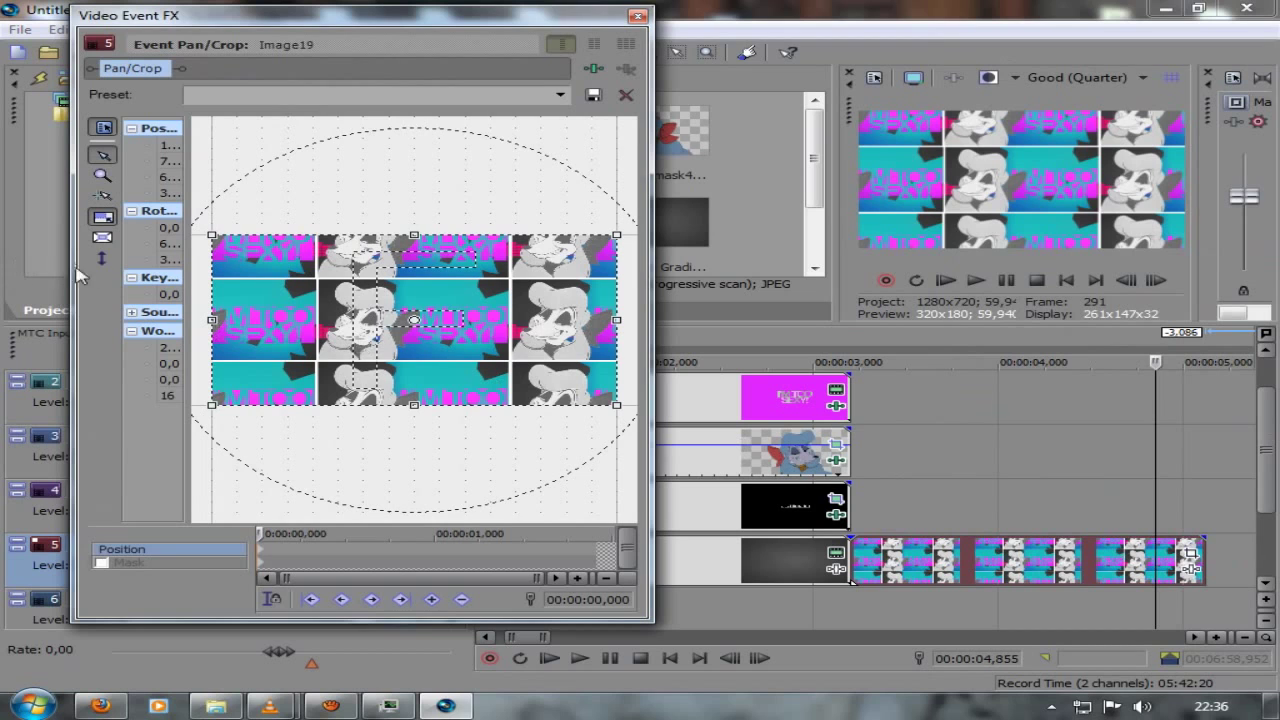
pyautogui.moveTo(414, 236); pyautogui.dragTo(456, 261)
pyautogui.scroll(8, 427, 402)
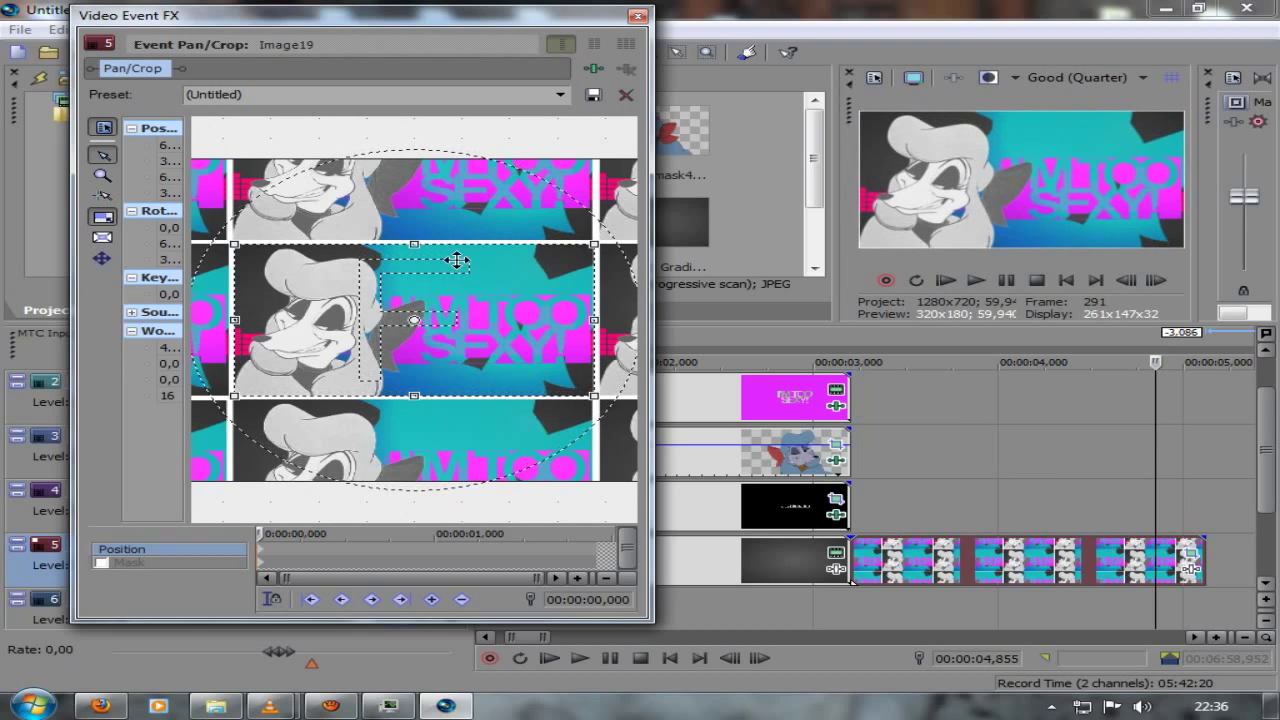
pyautogui.scroll(4, 436, 410)
pyautogui.moveTo(431, 481); pyautogui.dragTo(439, 437)
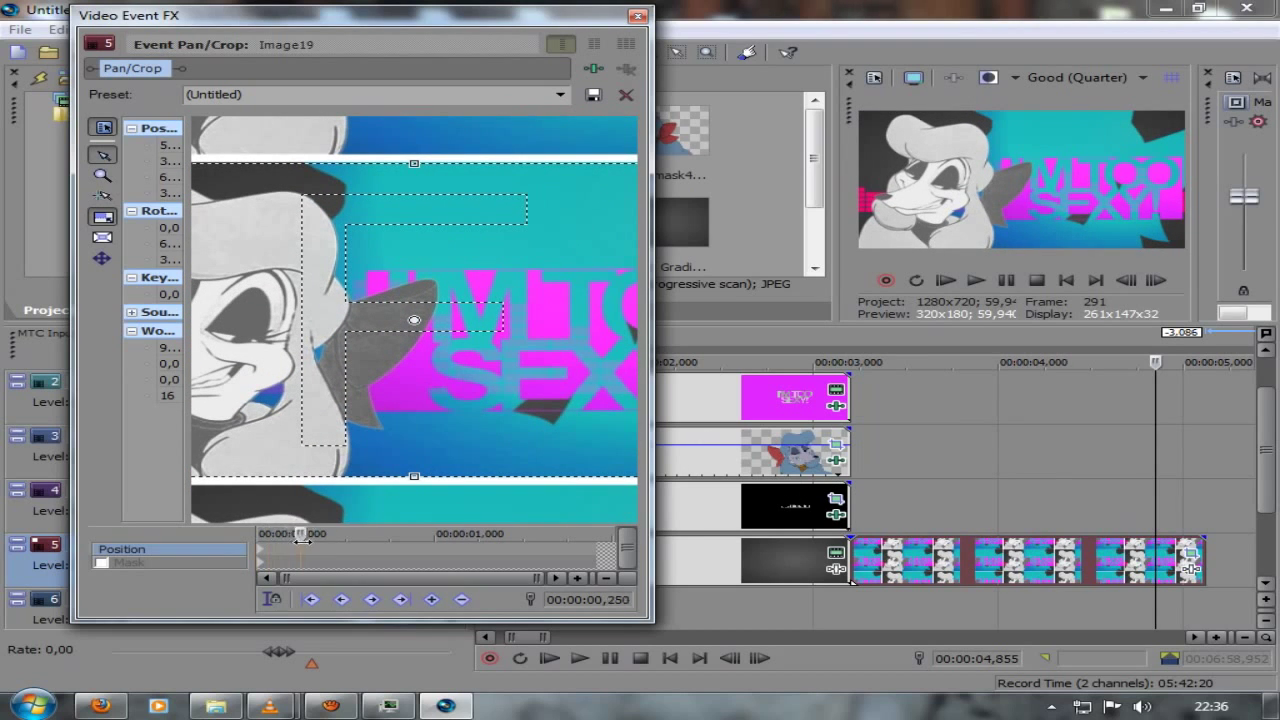
# Step: Add Pan/Crop keyframes that zoom out from the centre image, ending with the 16:9 Widescreen TV aspect ratio preset at 1,919
pyautogui.scroll(-6, 494, 286)
pyautogui.moveTo(432, 272); pyautogui.dragTo(431, 229)
pyautogui.moveTo(462, 368); pyautogui.dragTo(483, 445)
pyautogui.click(561, 95)
pyautogui.click(533, 150)
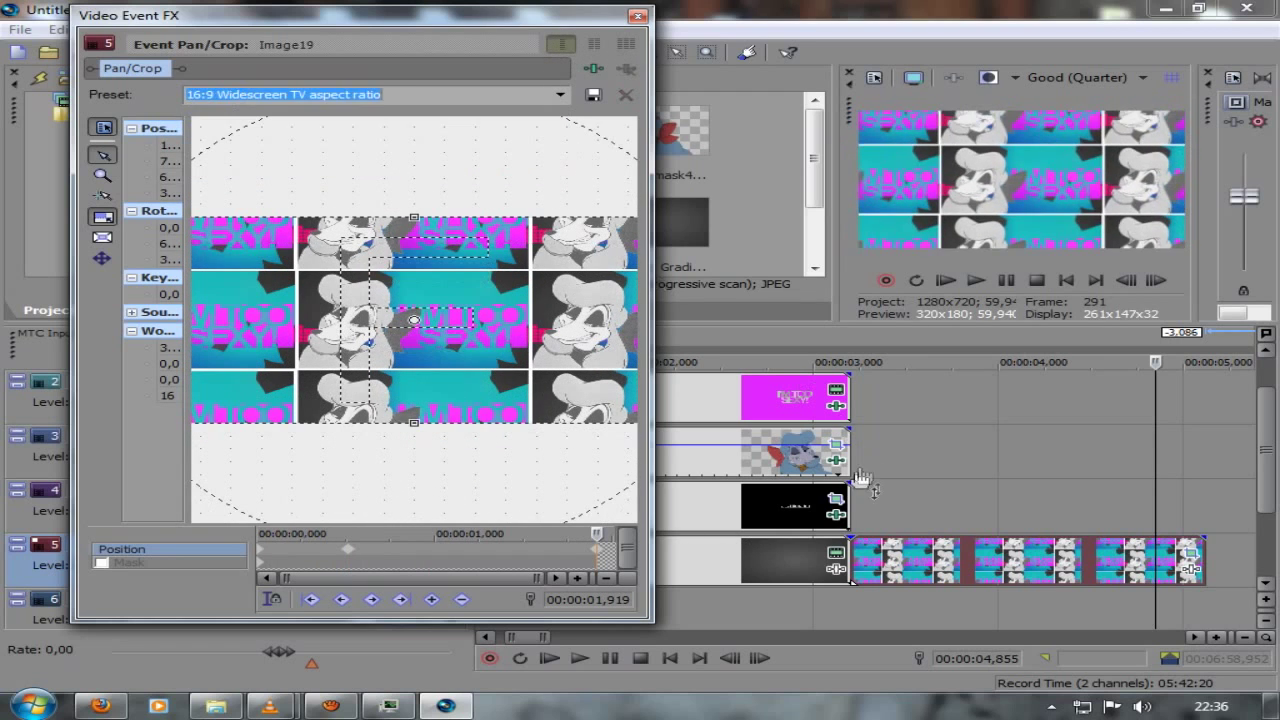
# Step: Move the middle Pan/Crop keyframe earlier to about 0.25 s and preview the zoom-out
pyautogui.click(850, 471)
pyautogui.press('space')
pyautogui.click(1006, 283)
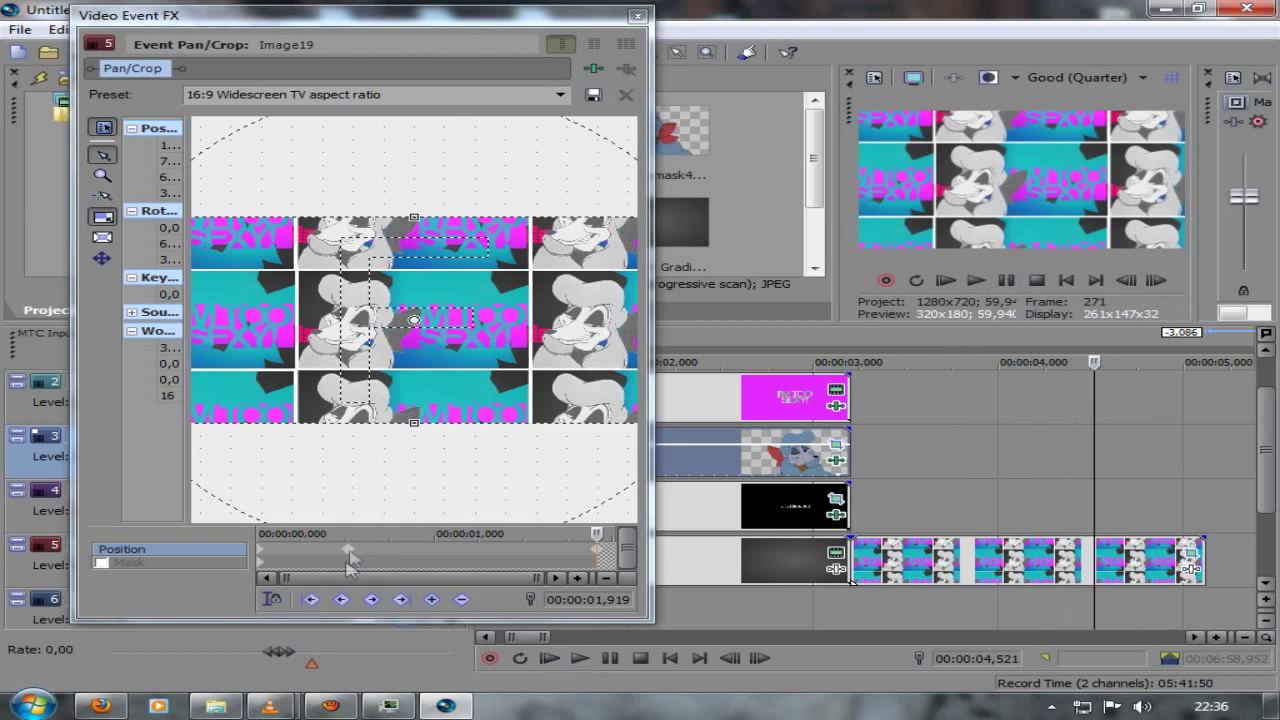
pyautogui.moveTo(350, 562); pyautogui.dragTo(298, 566)
pyautogui.click(851, 506)
pyautogui.press('space')
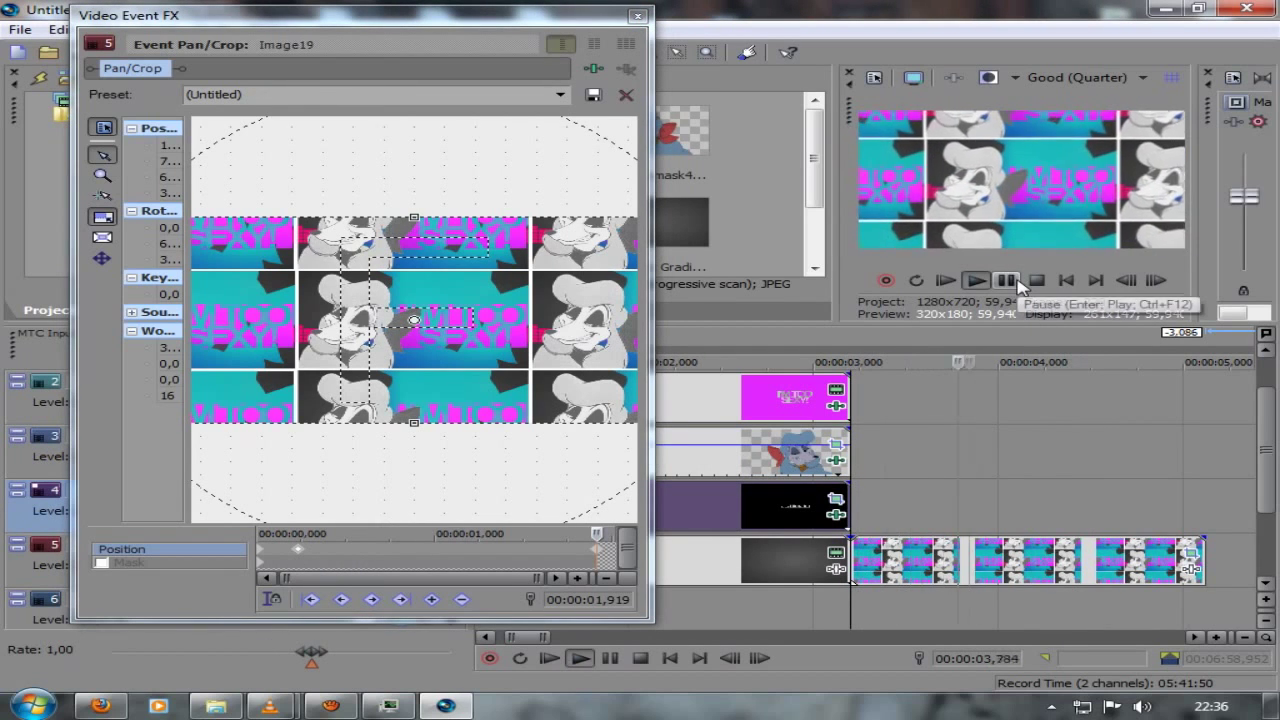
pyautogui.click(1007, 283)
pyautogui.click(637, 16)
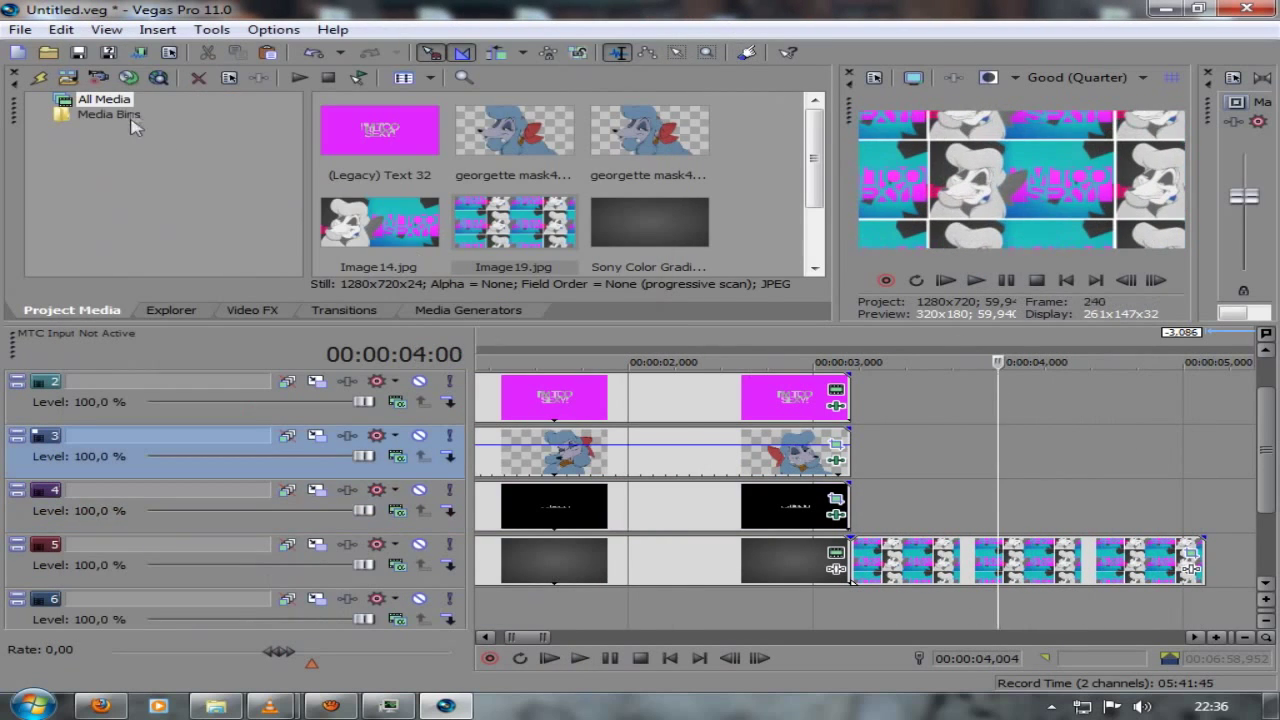
# Step: Add a Sony Legacy Text event reading "IM" on track 4, above the start of the grid image
pyautogui.click(468, 310)
pyautogui.click(161, 239)
pyautogui.moveTo(301, 148); pyautogui.dragTo(868, 513)
pyautogui.write('IM')
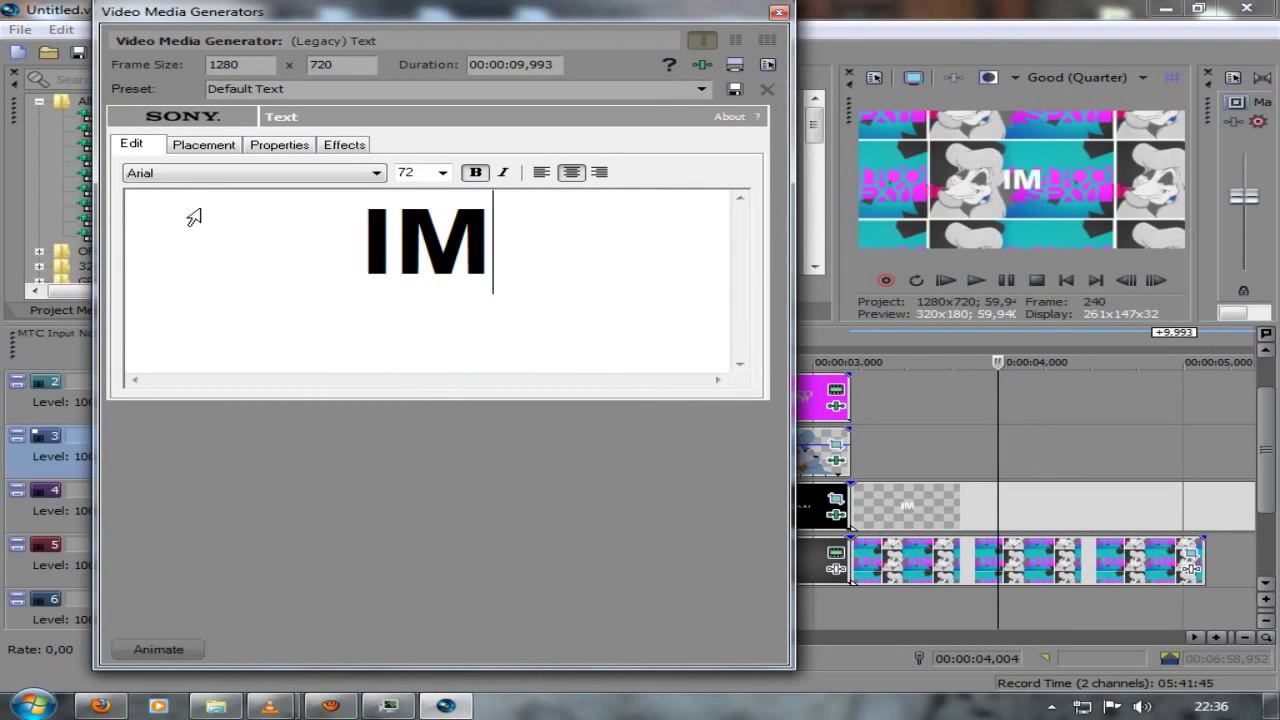
# Step: Set the IM text's scaling to 3,664, tracking to 0,777 and colour to pink (255, 134, 228)
pyautogui.click(279, 144)
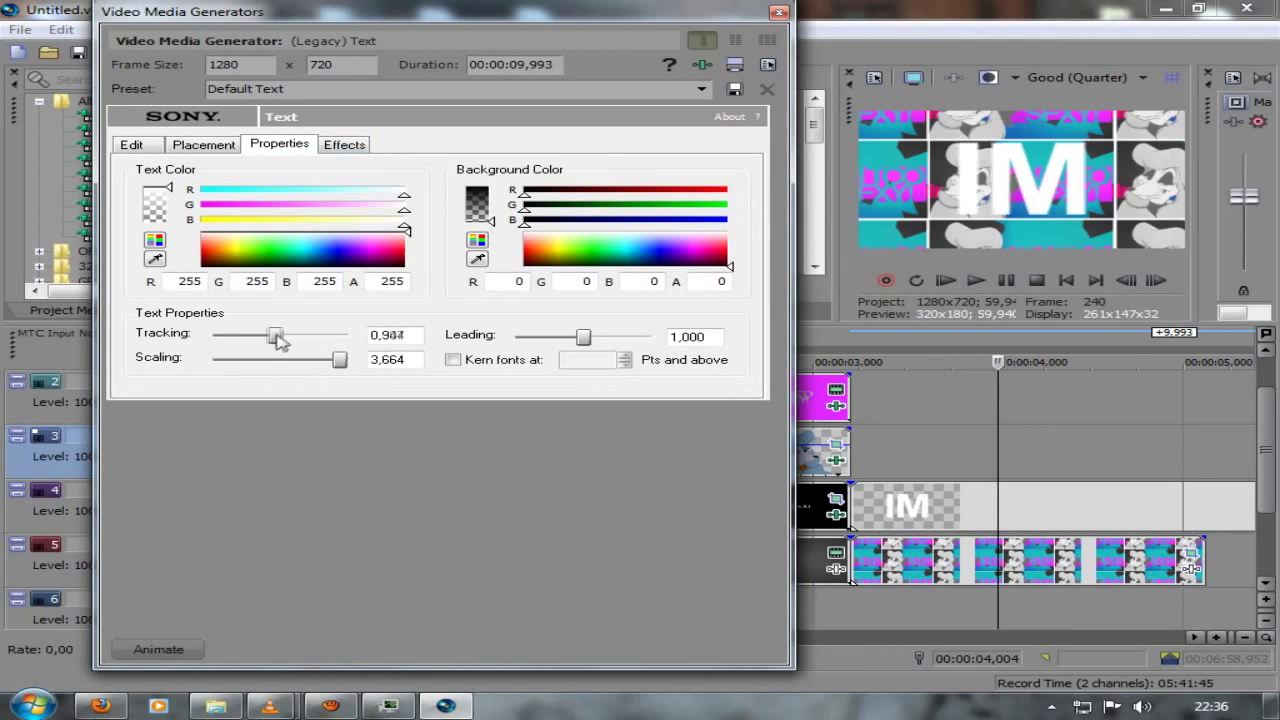
pyautogui.moveTo(295, 250); pyautogui.dragTo(380, 245)
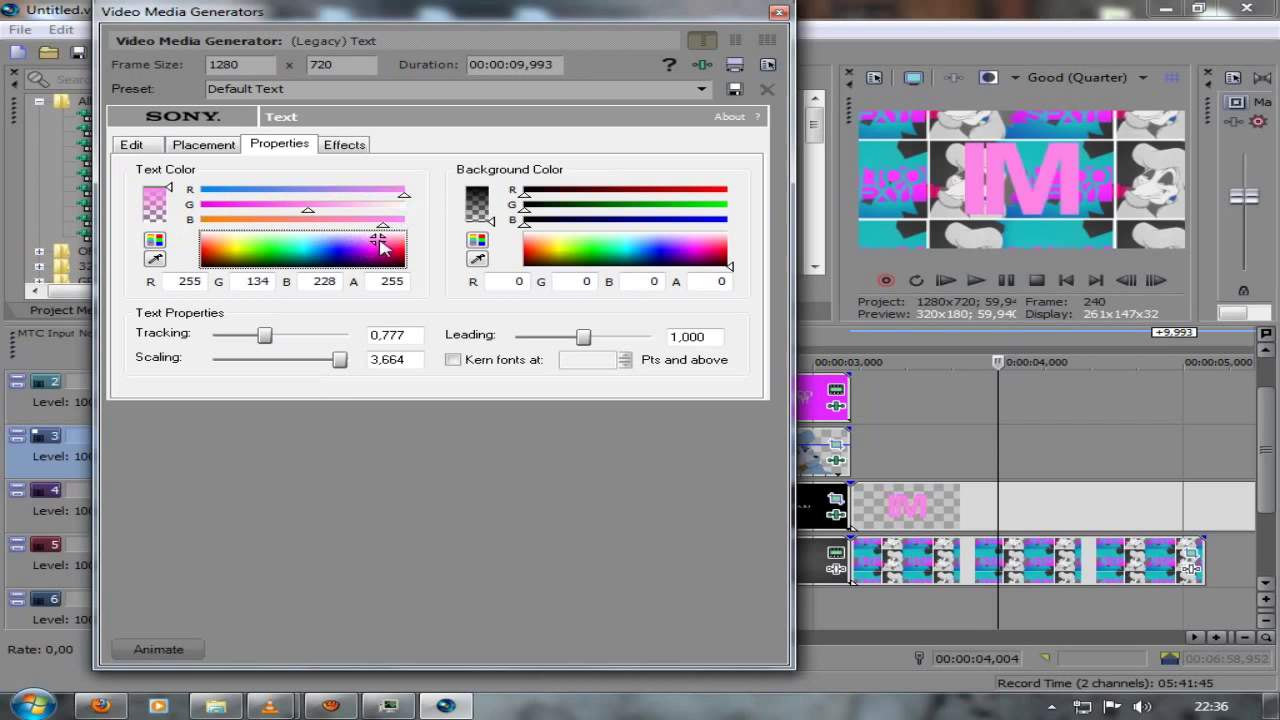
pyautogui.click(779, 13)
# Step: Cut the IM text event at about 3.67 s, delete the rest, and extend its end slightly
pyautogui.click(857, 452)
pyautogui.click(1006, 282)
pyautogui.click(1006, 282)
pyautogui.click(935, 522)
pyautogui.press('s')
pyautogui.rightClick(968, 498)
pyautogui.click(992, 243)
pyautogui.moveTo(936, 505); pyautogui.dragTo(955, 505)
pyautogui.rightClick(918, 497)
# Step: Apply the Sony Bump Map effect with the Upper-Right Glow preset to the IM text event
pyautogui.click(252, 310)
pyautogui.scroll(2, 164, 232)
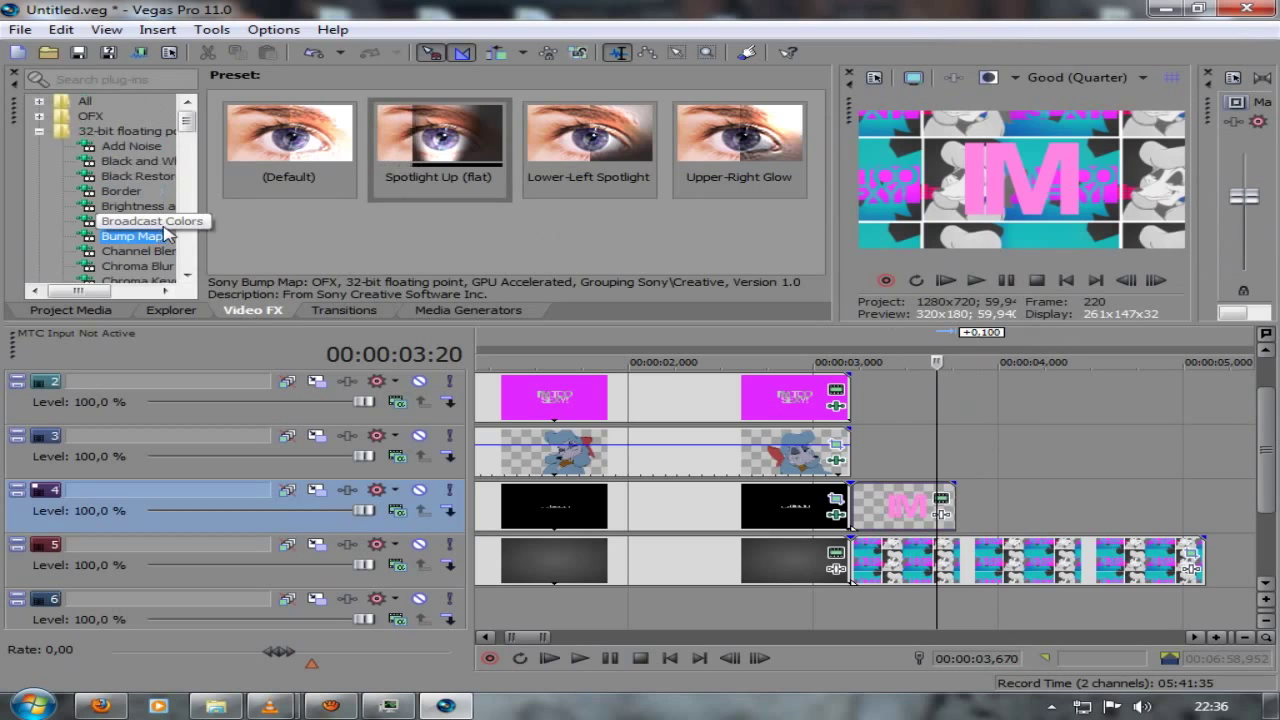
pyautogui.click(152, 222)
pyautogui.scroll(-2, 140, 255)
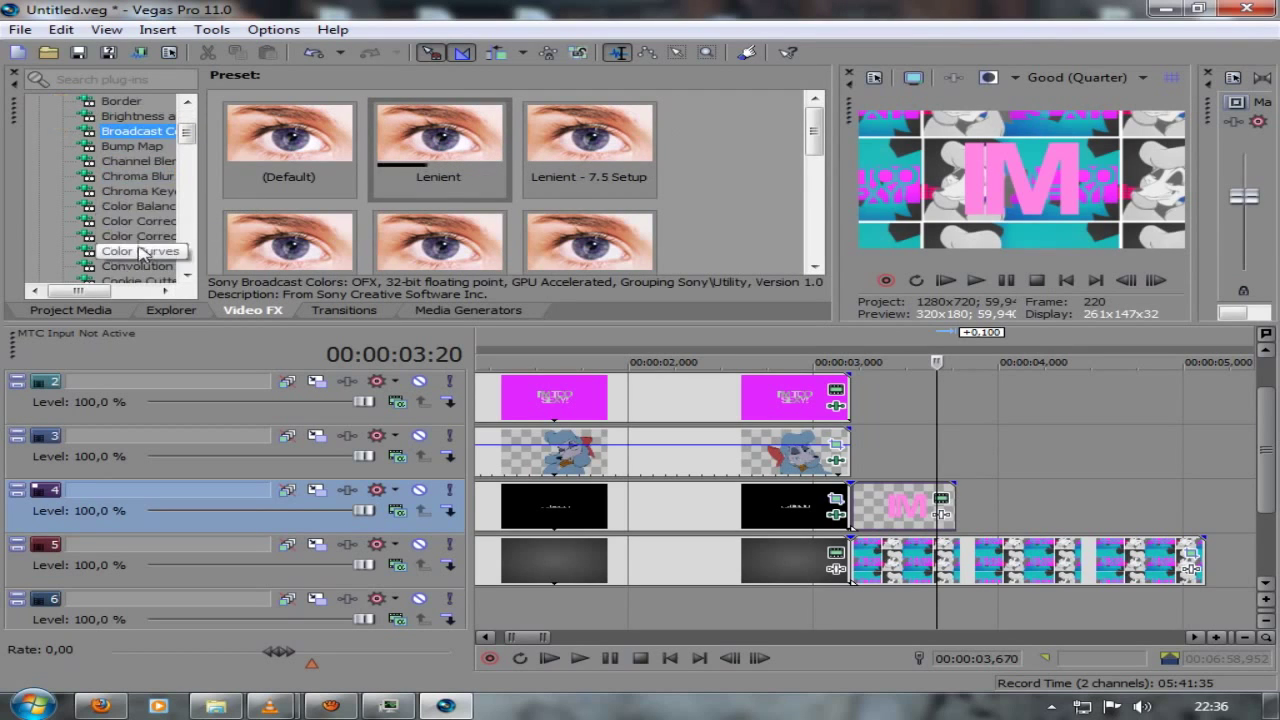
pyautogui.moveTo(740, 135); pyautogui.dragTo(897, 512)
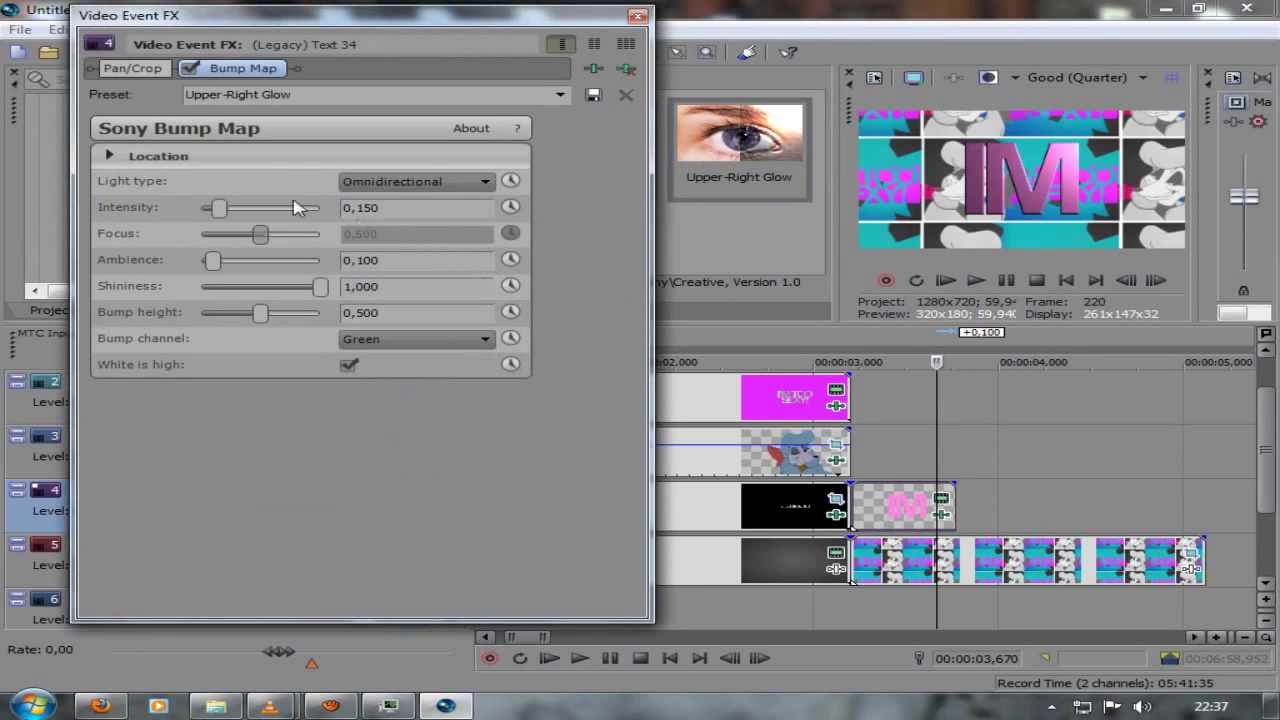
pyautogui.click(636, 17)
# Step: Add a fade-in to the IM text and apply the NewBlue 3D Grid Fall Away transition with the Darks Fall Fastest preset
pyautogui.moveTo(853, 486); pyautogui.dragTo(879, 486)
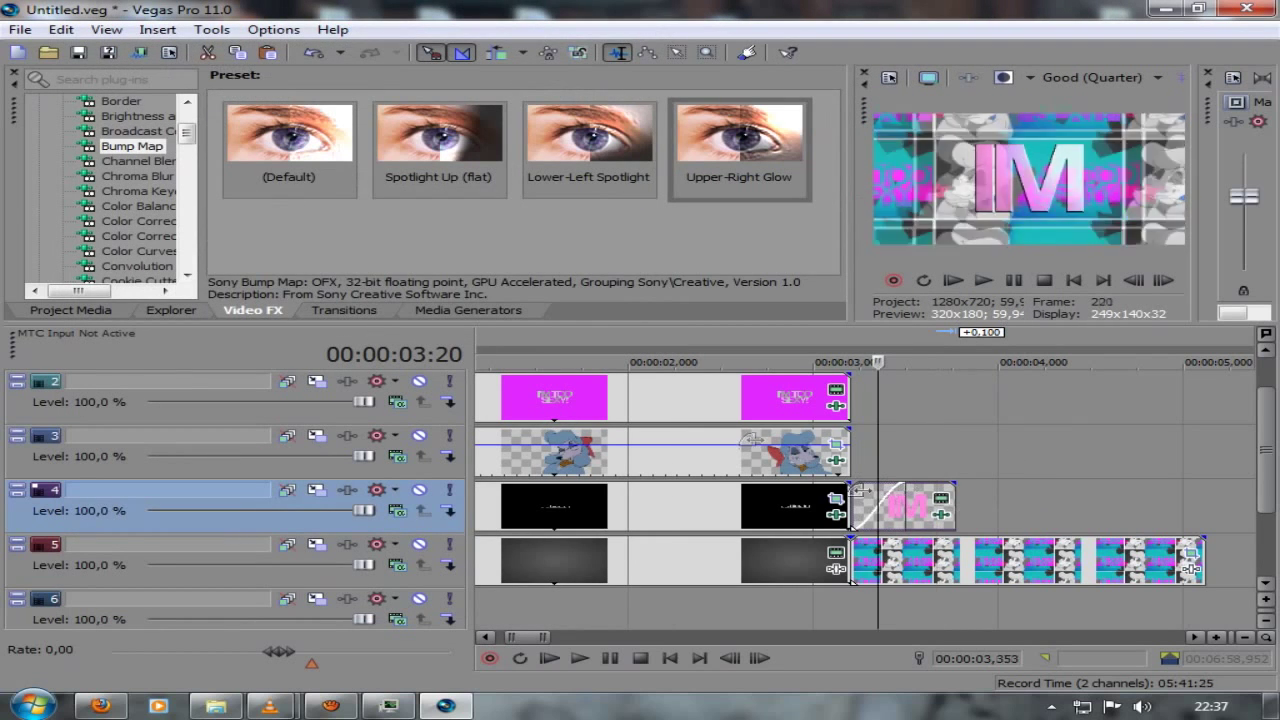
pyautogui.click(344, 310)
pyautogui.scroll(-5, 110, 150)
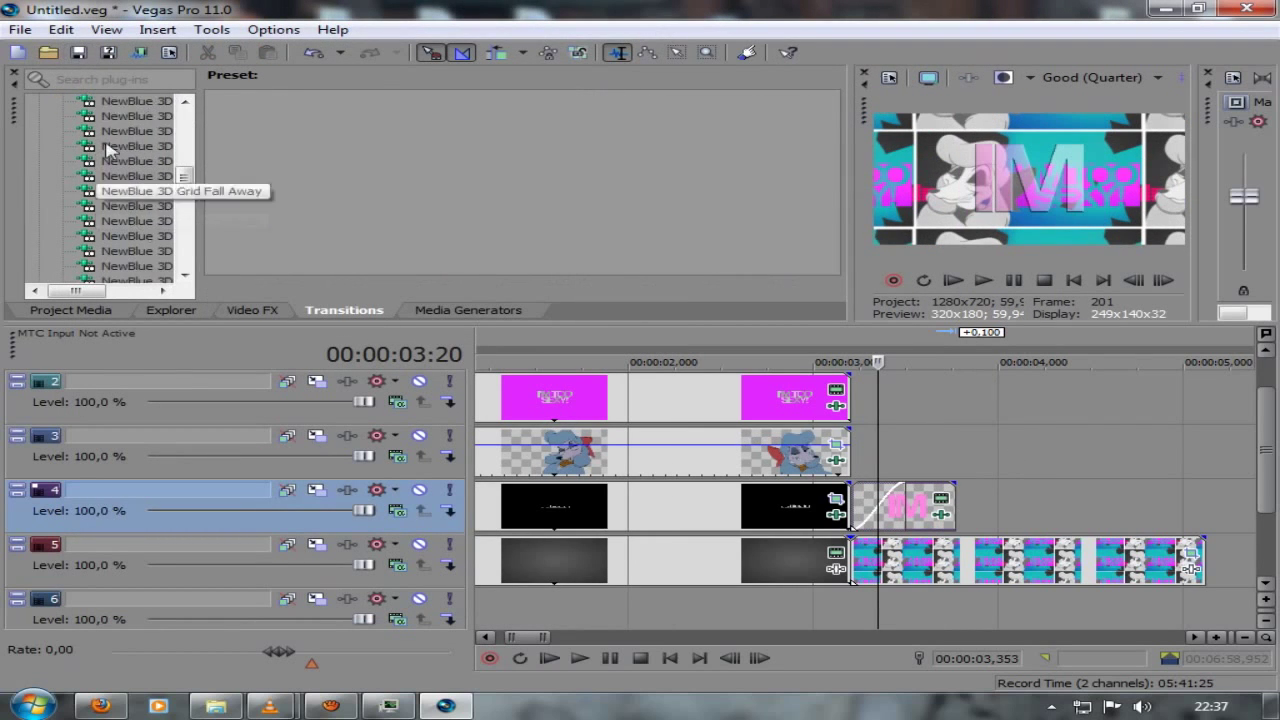
pyautogui.click(127, 206)
pyautogui.scroll(-1, 130, 220)
pyautogui.scroll(4, 130, 220)
pyautogui.click(140, 221)
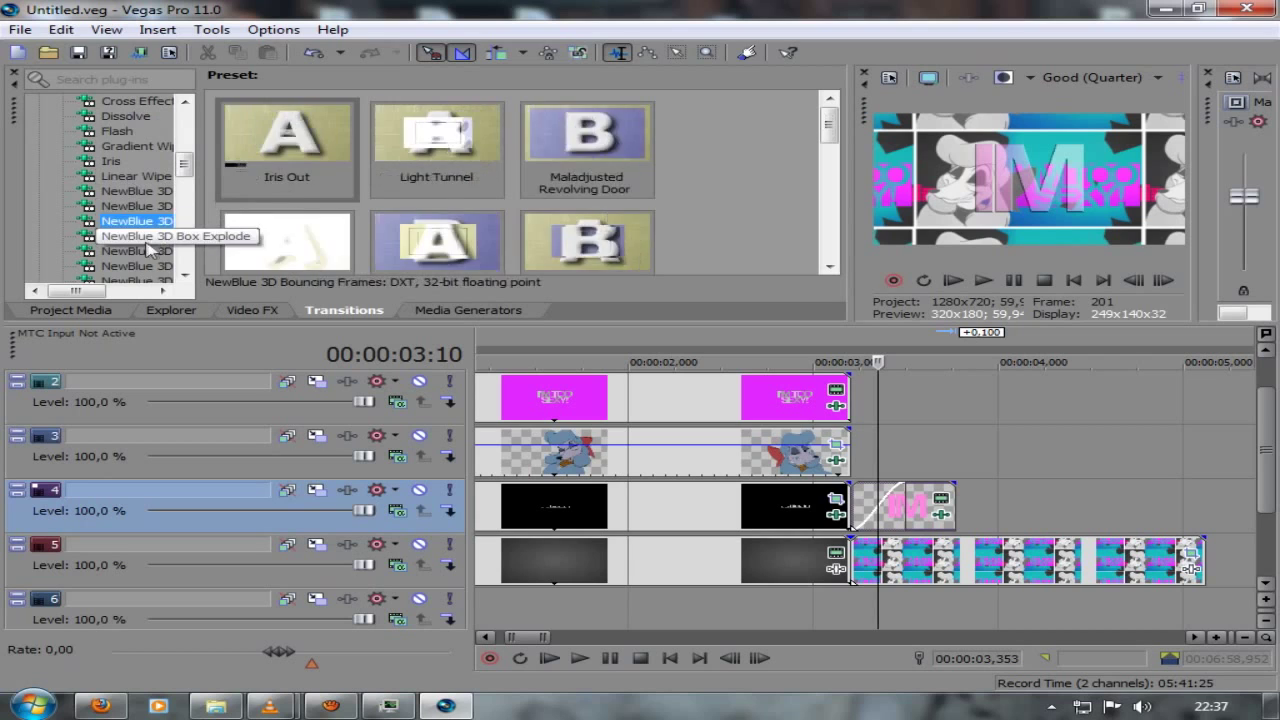
pyautogui.click(148, 237)
pyautogui.click(148, 262)
pyautogui.scroll(-1, 146, 245)
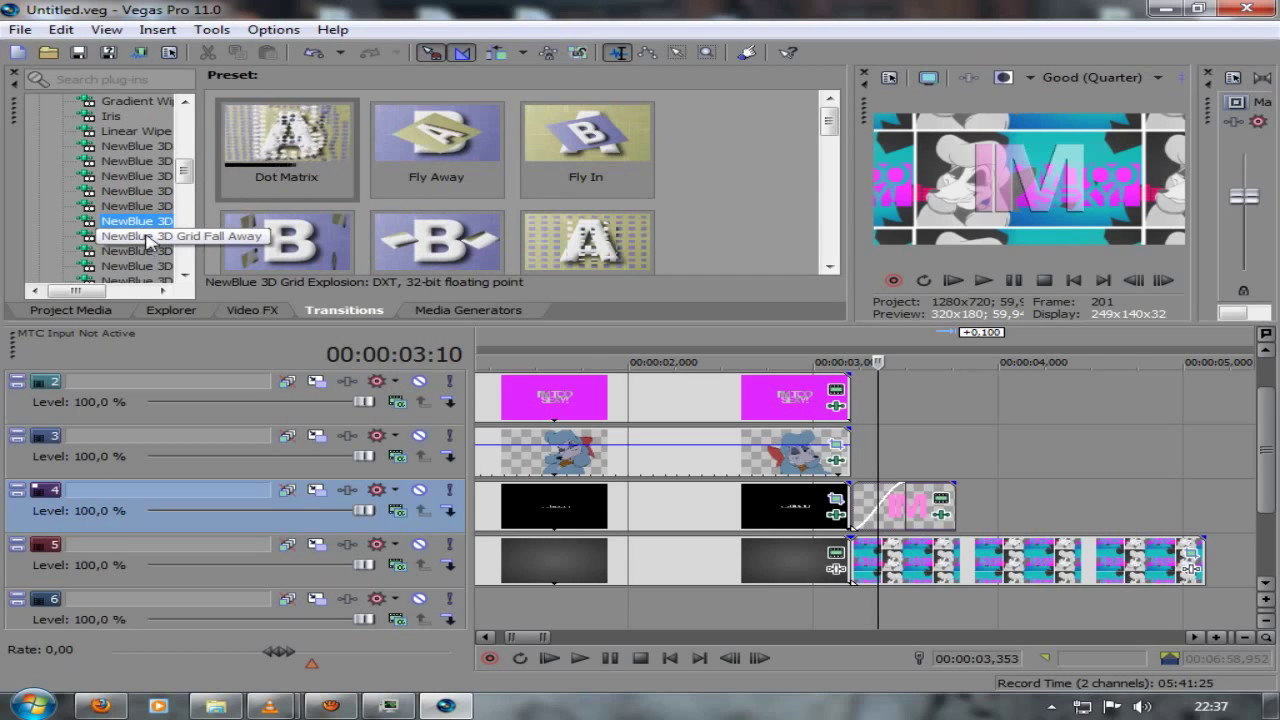
pyautogui.click(517, 199)
pyautogui.scroll(-1, 440, 220)
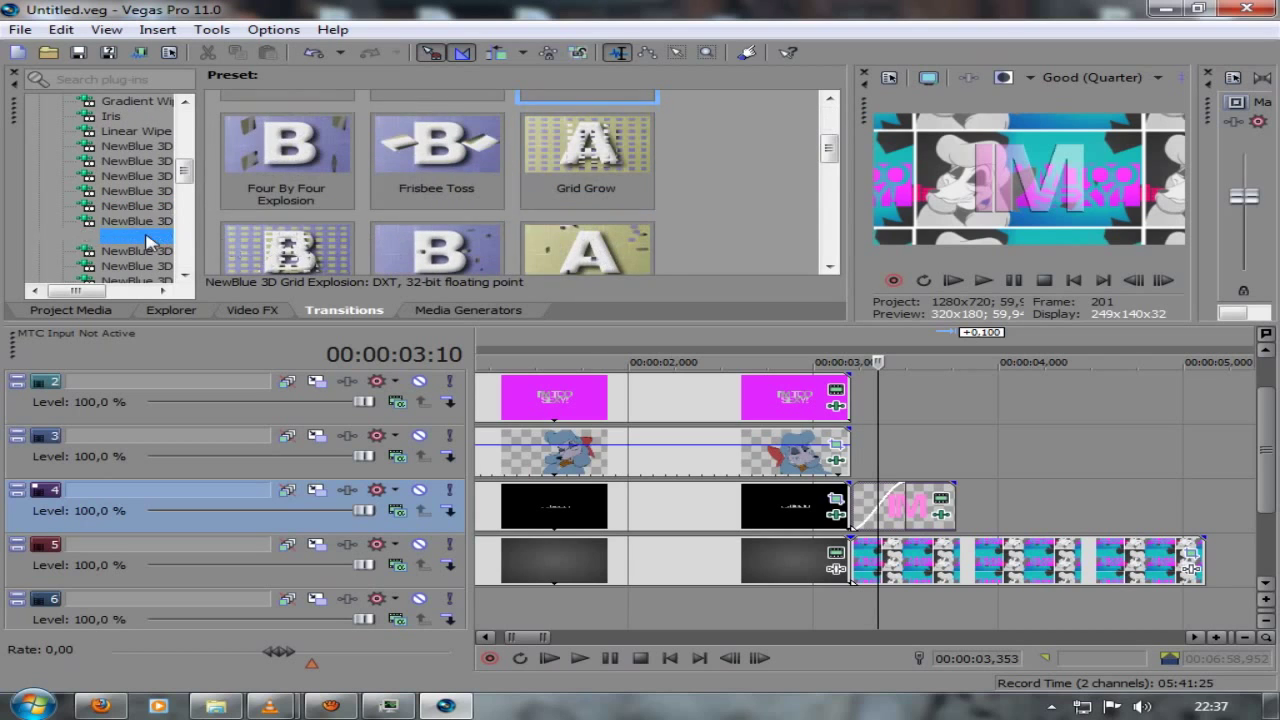
pyautogui.scroll(-2, 148, 242)
pyautogui.moveTo(888, 485); pyautogui.dragTo(880, 500)
pyautogui.click(658, 20)
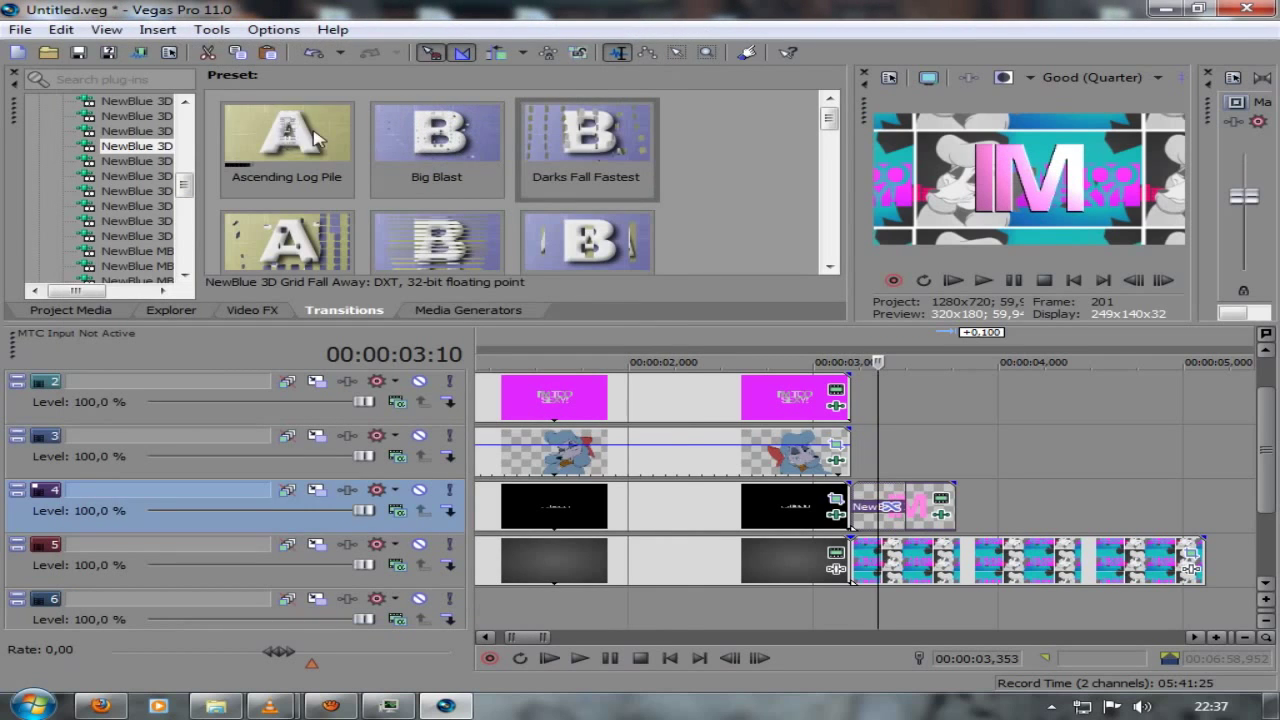
# Step: Switch the IM text's Grid Fall Away transition to the Ascending Log Pile preset and preview it
pyautogui.moveTo(866, 507); pyautogui.dragTo(872, 507)
pyautogui.click(646, 18)
pyautogui.click(984, 280)
pyautogui.click(1012, 280)
# Step: Duplicate the IM text event with its transition directly after the original on track 4
pyautogui.moveTo(957, 507); pyautogui.dragTo(1028, 520)
pyautogui.rightClick(990, 504)
pyautogui.click(992, 206)
pyautogui.rightClick(1060, 506)
pyautogui.click(1010, 299)
pyautogui.click(798, 312)
pyautogui.click(1020, 518)
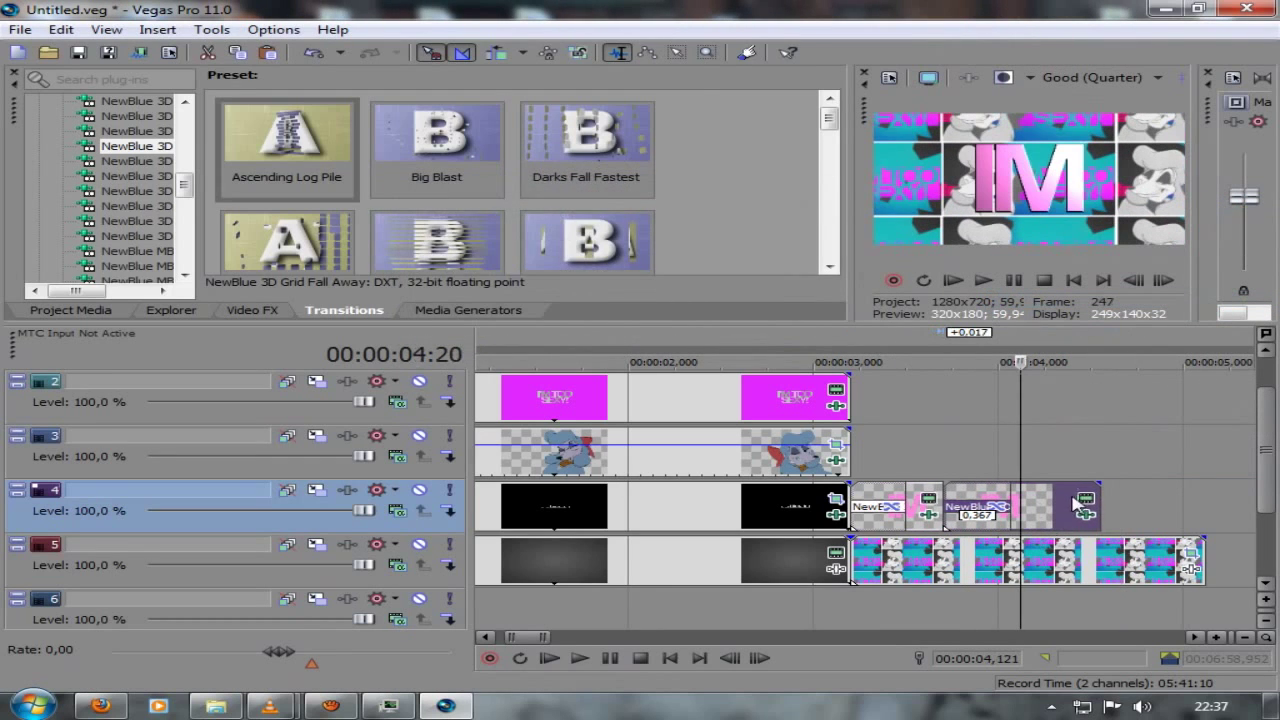
# Step: Change the second text event to "AMAZING" with scaling 2,386 and a green colour (54, 255, 96)
pyautogui.click(1086, 498)
pyautogui.moveTo(544, 361); pyautogui.dragTo(251, 238)
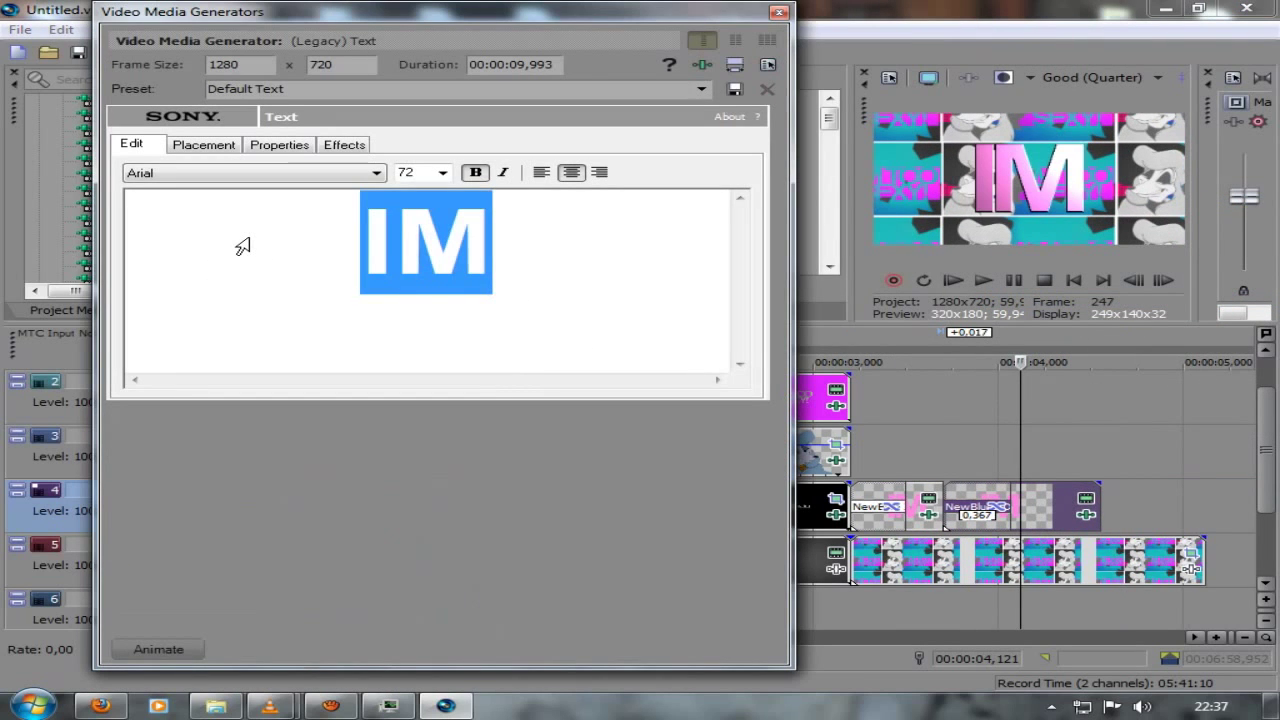
pyautogui.write('AMAZING')
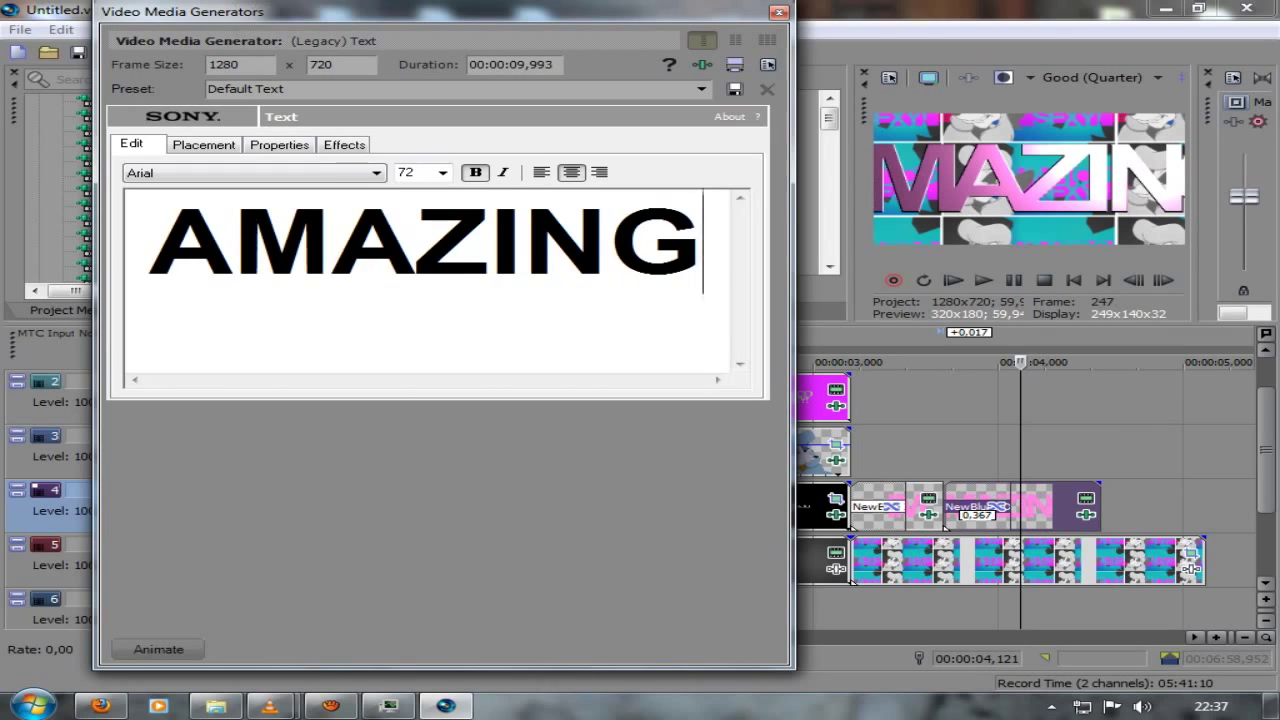
pyautogui.click(279, 144)
pyautogui.moveTo(318, 372)
pyautogui.mouseDown()
pyautogui.moveTo(333, 368)
pyautogui.moveTo(297, 364)
pyautogui.moveTo(312, 367)
pyautogui.mouseUp()
pyautogui.click(279, 253)
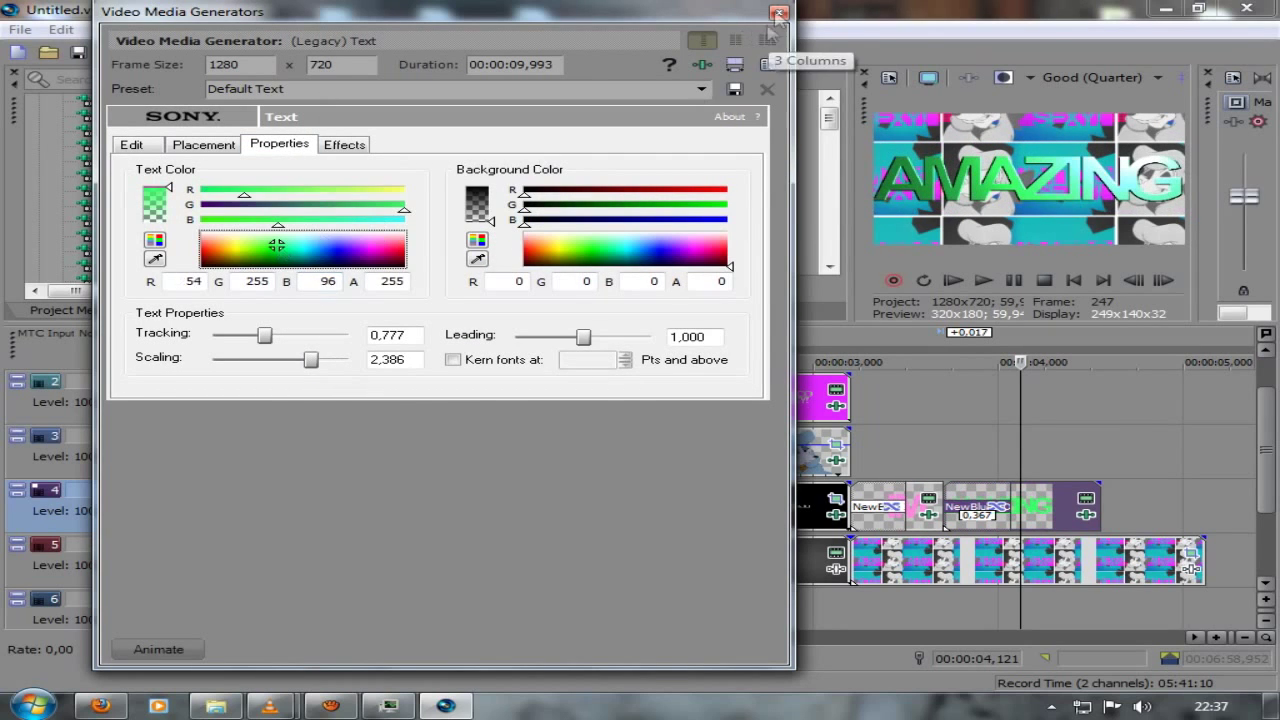
pyautogui.click(779, 12)
# Step: Apply the Grid Fall Away transition's Big Blast preset to the AMAZING text's fade-in and preview it
pyautogui.moveTo(437, 140); pyautogui.dragTo(980, 505)
pyautogui.click(983, 464)
pyautogui.click(1136, 284)
pyautogui.click(1013, 283)
pyautogui.click(1015, 284)
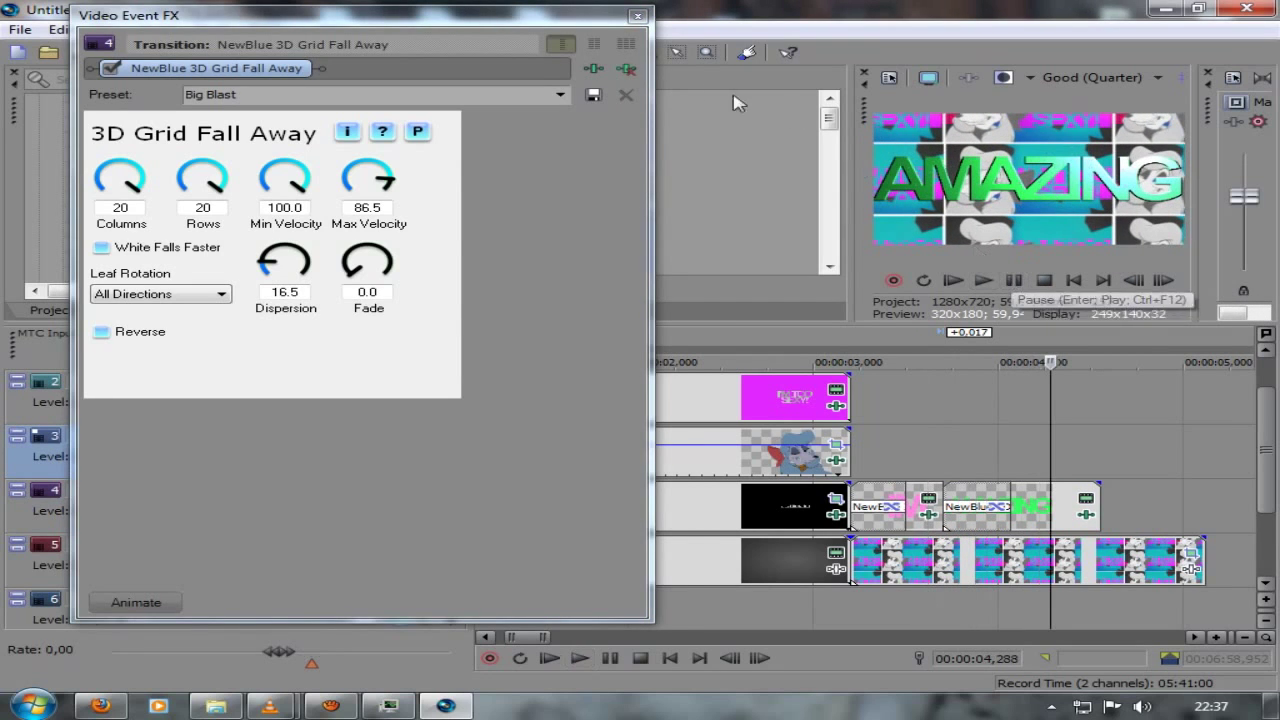
pyautogui.click(638, 16)
# Step: Extend the AMAZING event to about 4.88 s with a long fade-out and split it at 4,137
pyautogui.moveTo(1105, 497); pyautogui.dragTo(1160, 497)
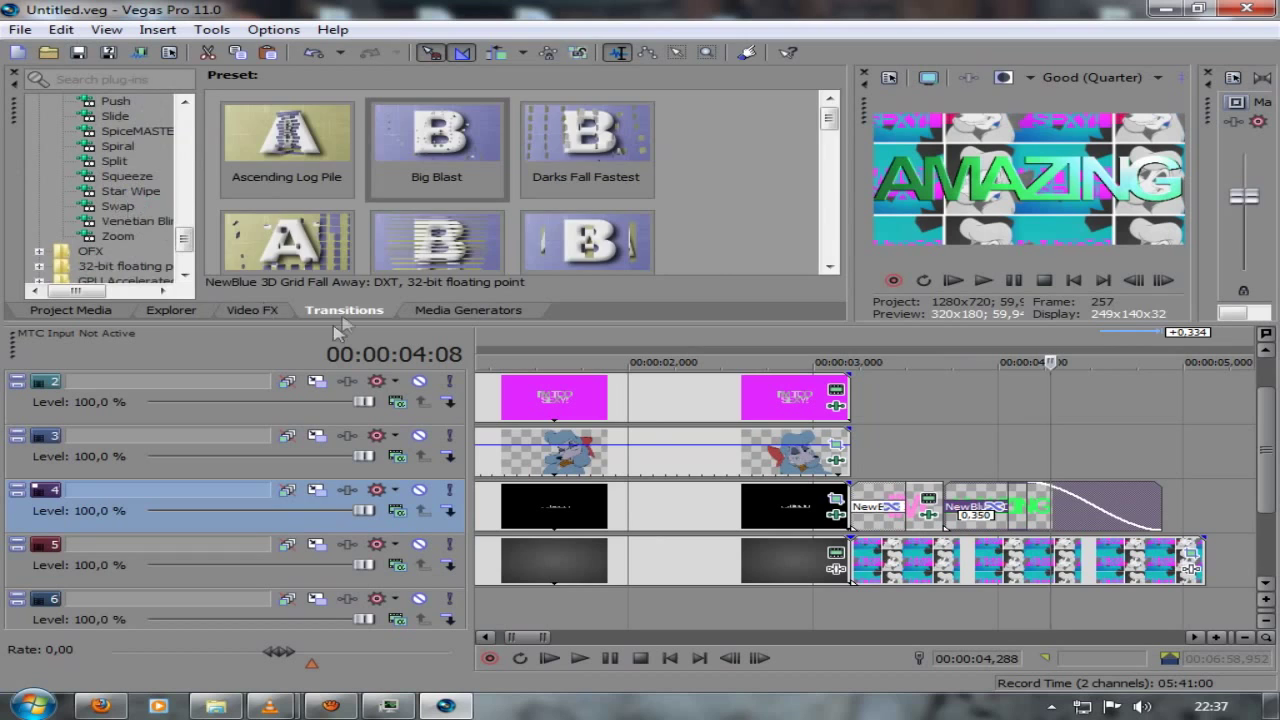
pyautogui.click(256, 311)
pyautogui.scroll(-8, 120, 250)
pyautogui.click(1021, 462)
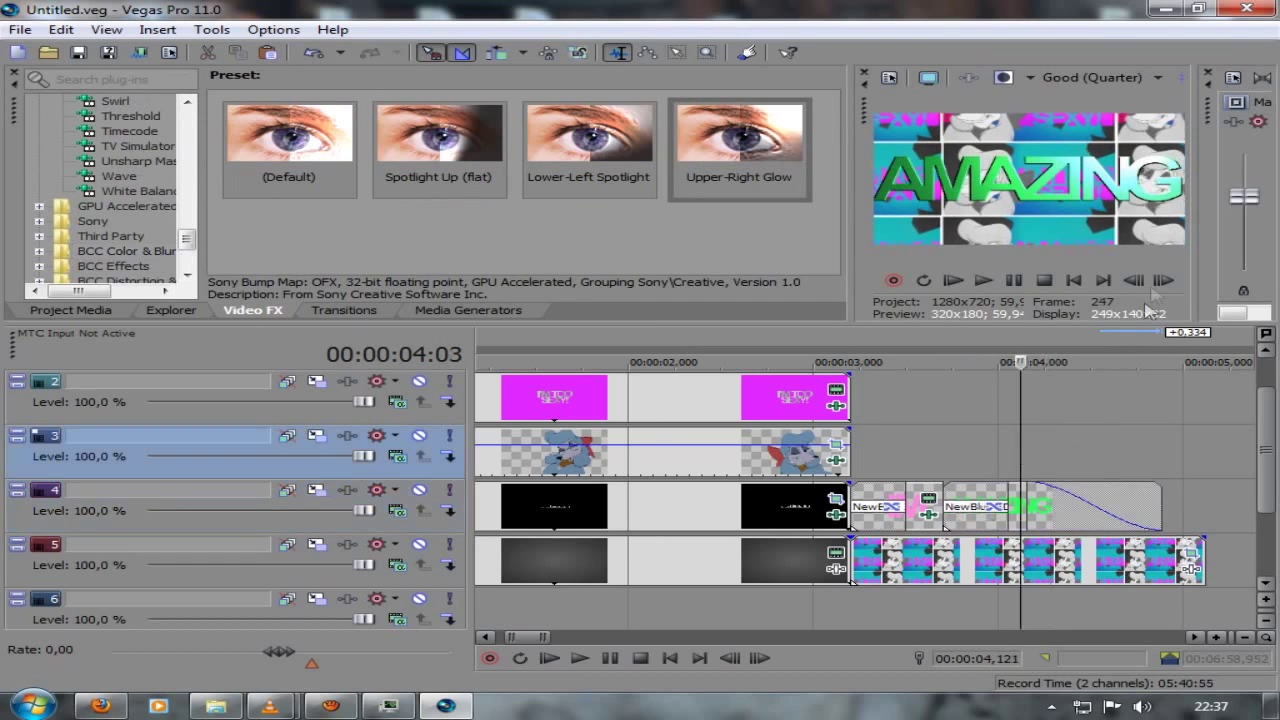
pyautogui.scroll(4, 1005, 556)
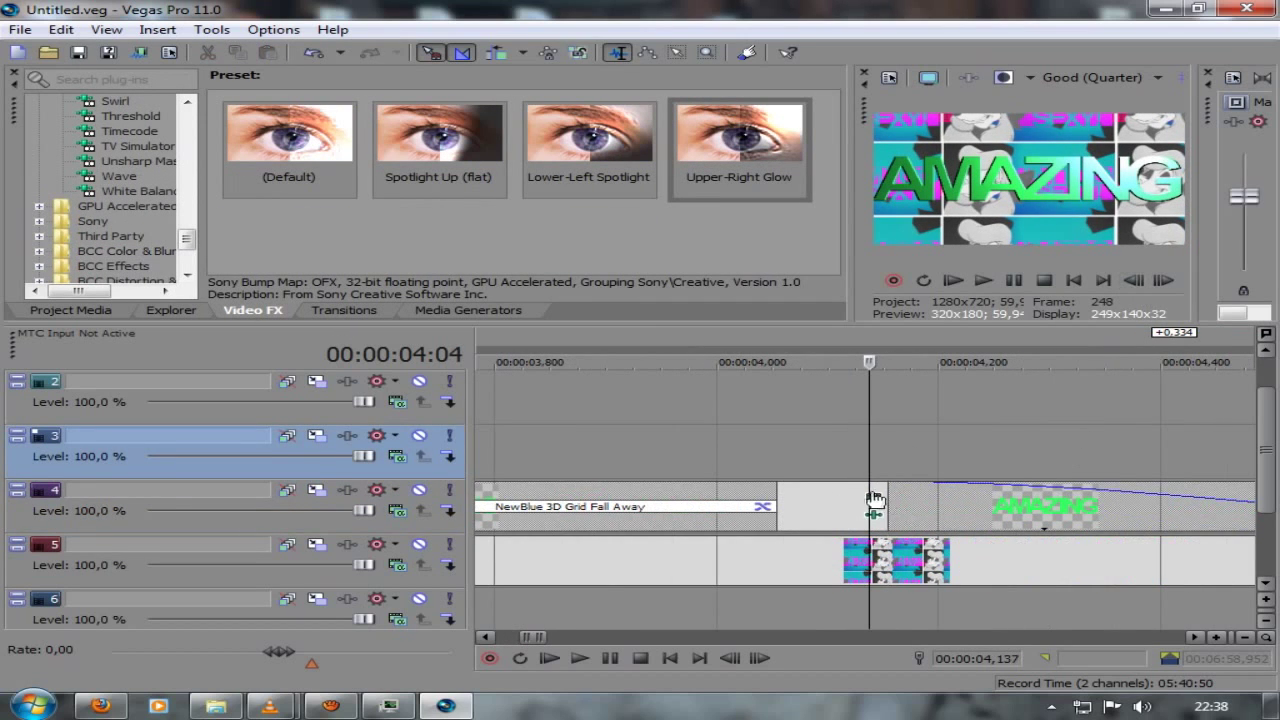
pyautogui.click(875, 497)
# Step: Add TV Simulator to the split-off AMAZING event, keyframe line sync 0.92 and vertical sync 0.294 at 0.133 s, and preview the effect
pyautogui.click(1052, 515)
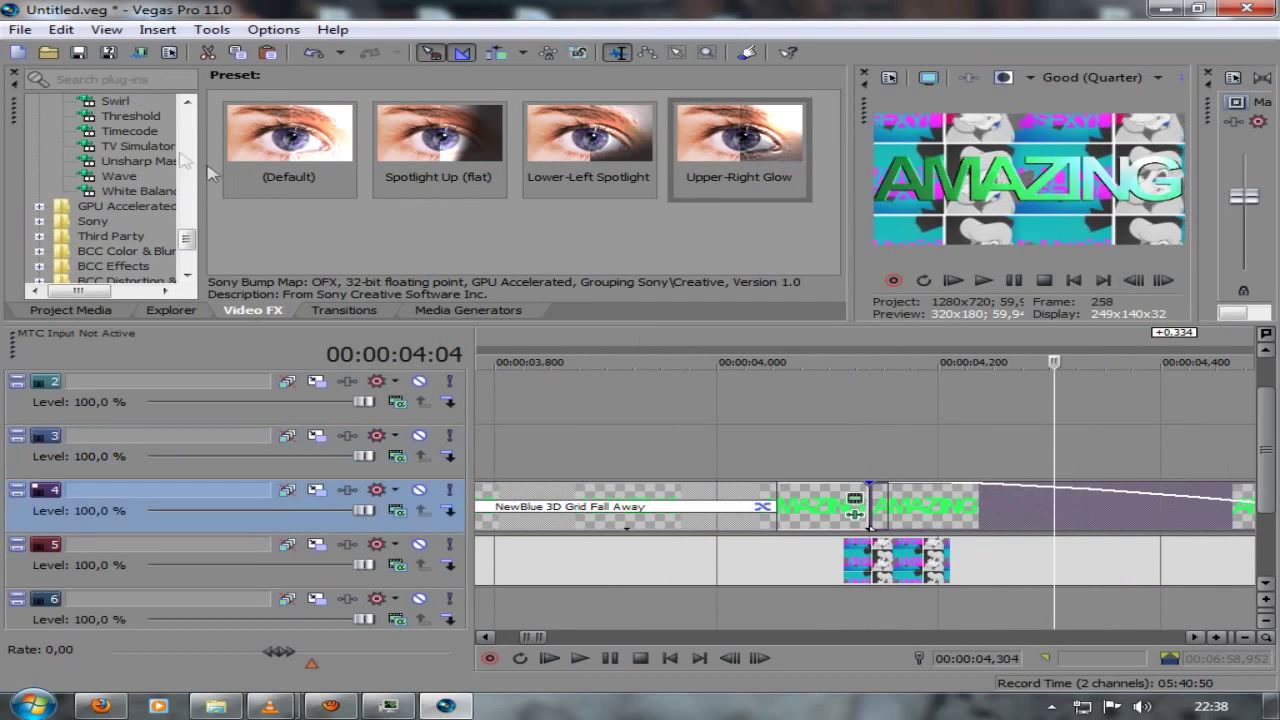
pyautogui.click(140, 146)
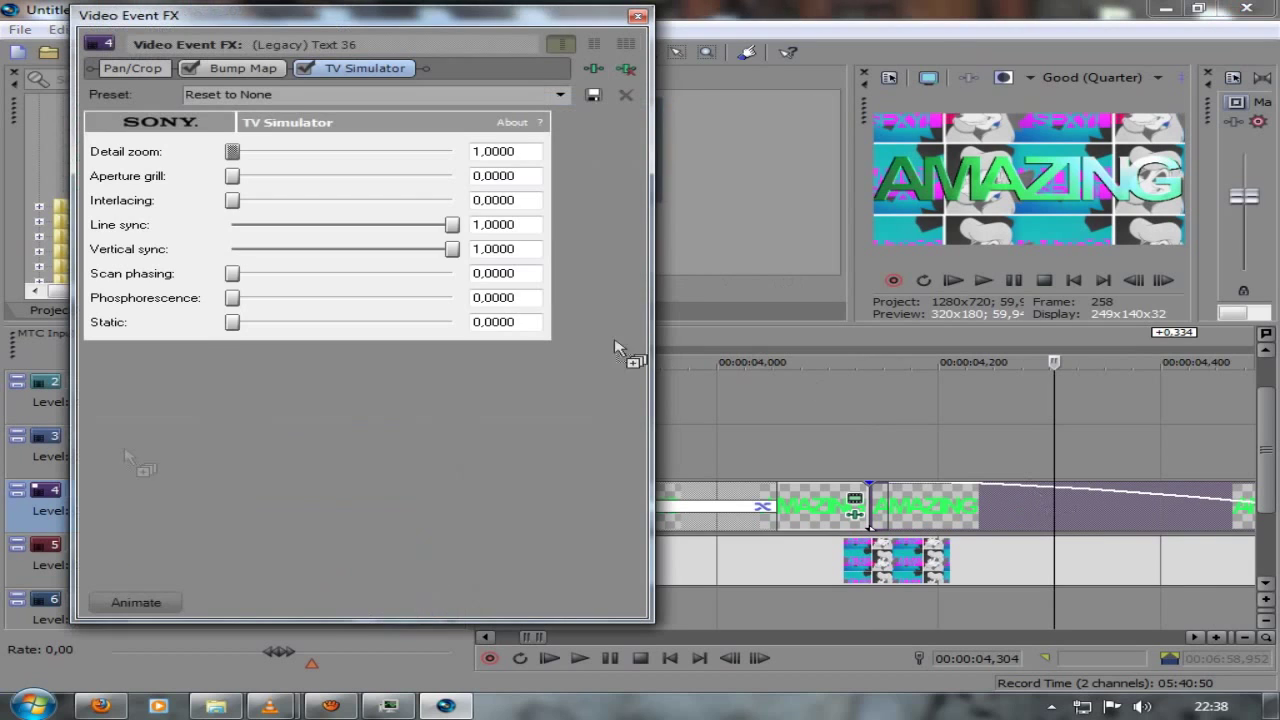
pyautogui.click(137, 598)
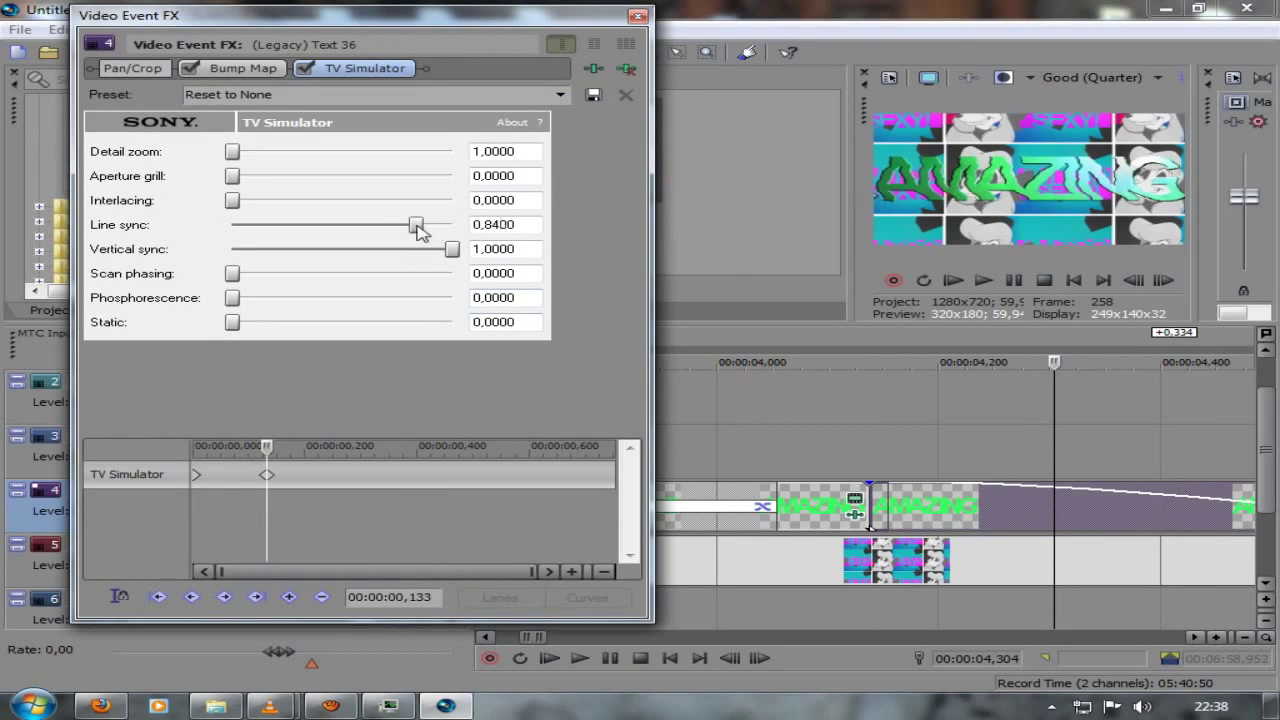
pyautogui.moveTo(453, 249); pyautogui.dragTo(295, 249)
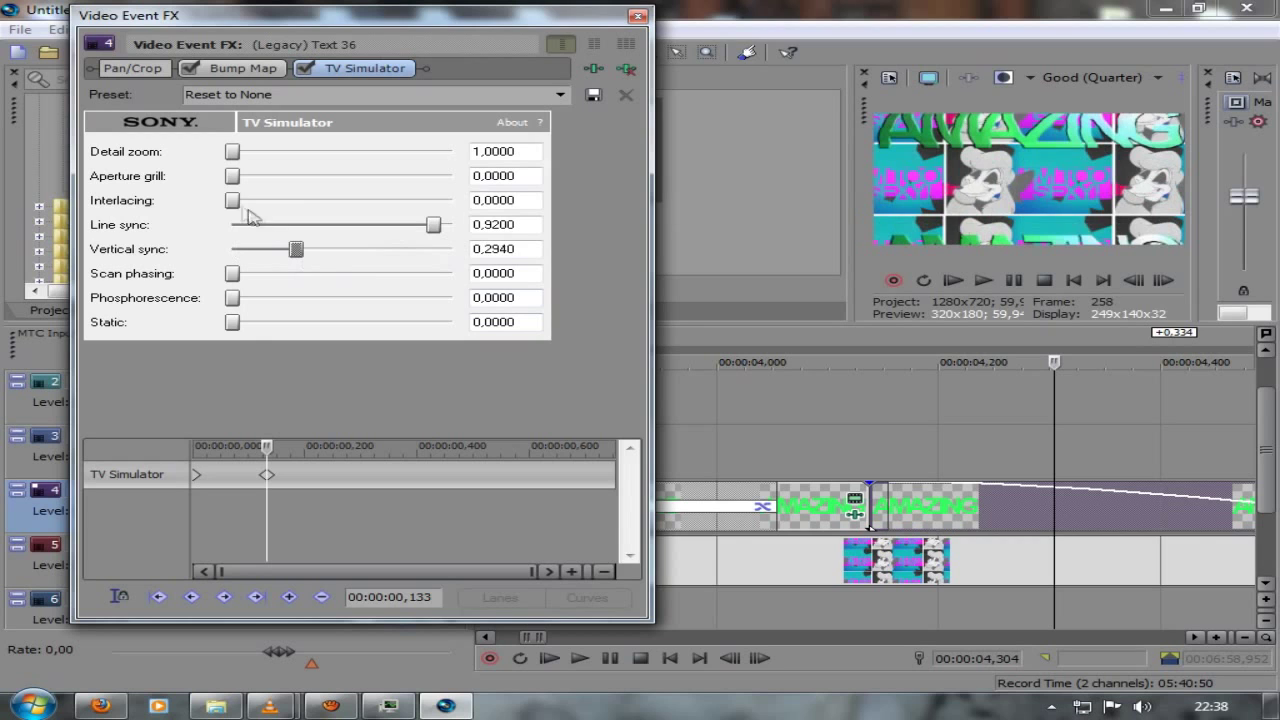
pyautogui.click(933, 460)
pyautogui.click(983, 280)
pyautogui.click(638, 17)
# Step: Fade out the tiled grid event on track 5 from 4.905 s and apply the Venetian Blinds transition's Fifteen Tilted Blinds preset to the fade
pyautogui.scroll(-5, 926, 578)
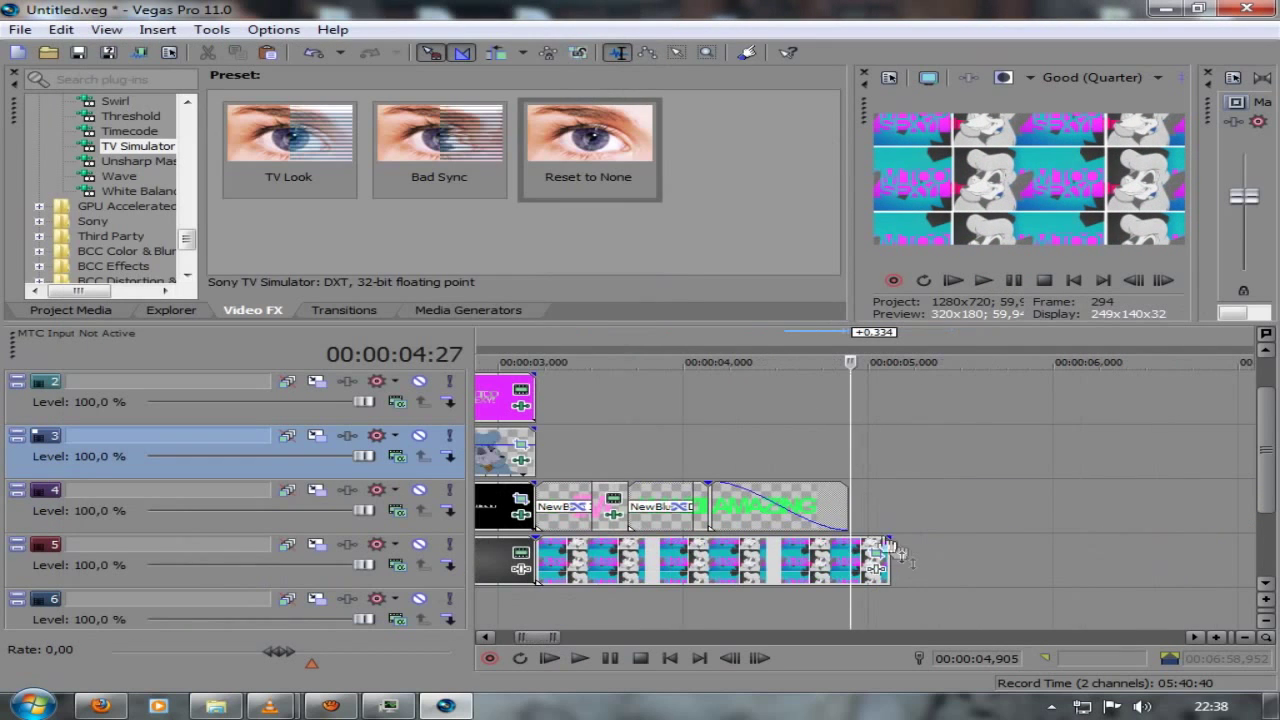
pyautogui.click(327, 313)
pyautogui.scroll(5, 82, 262)
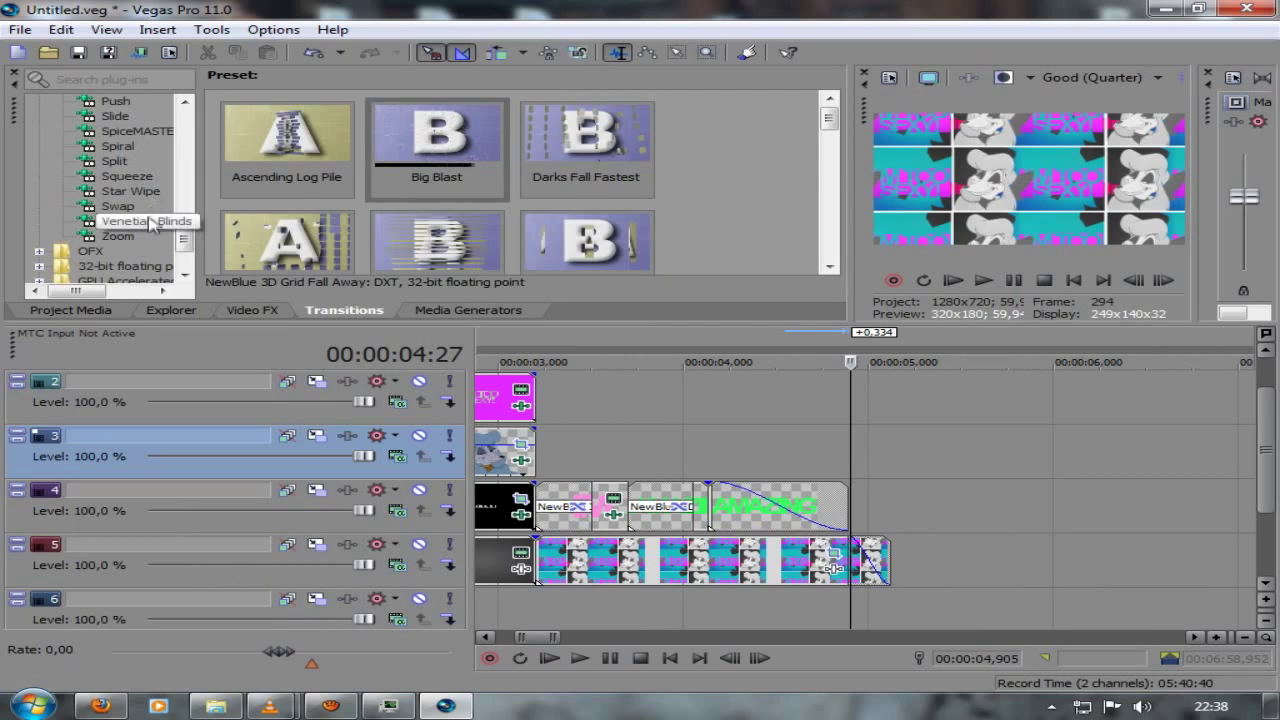
pyautogui.click(140, 221)
pyautogui.moveTo(457, 234); pyautogui.dragTo(868, 562)
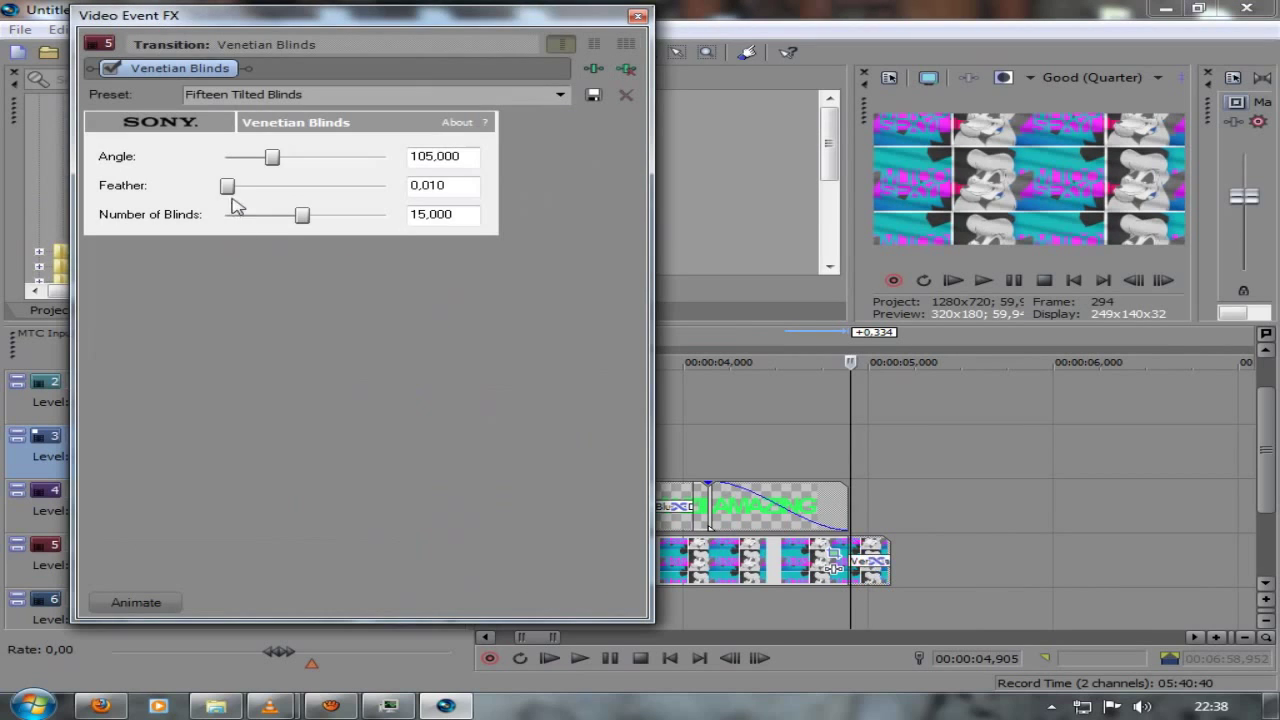
# Step: Keyframe the Venetian Blinds end at 0.234 s with angle 253.123, feather 0 and 5.53 blinds, and check the fade-out frame by frame
pyautogui.moveTo(274, 157); pyautogui.dragTo(337, 157)
pyautogui.moveTo(302, 214); pyautogui.dragTo(258, 224)
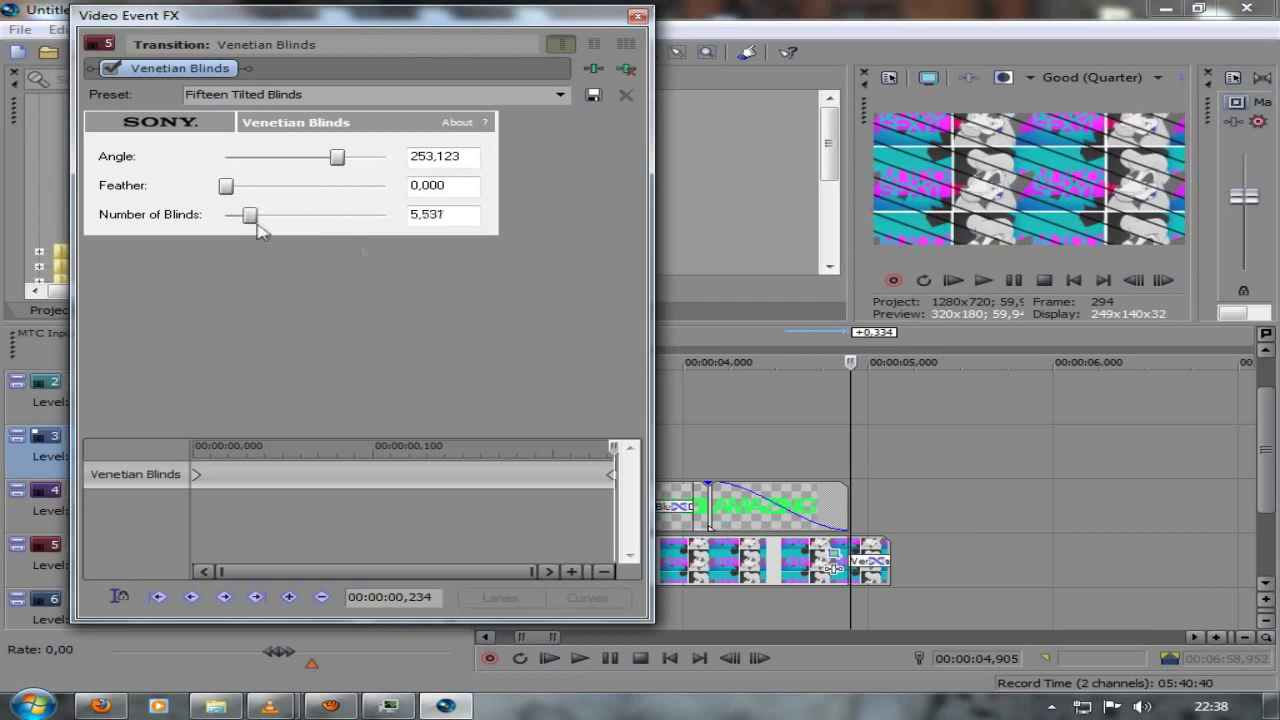
pyautogui.click(1162, 280)
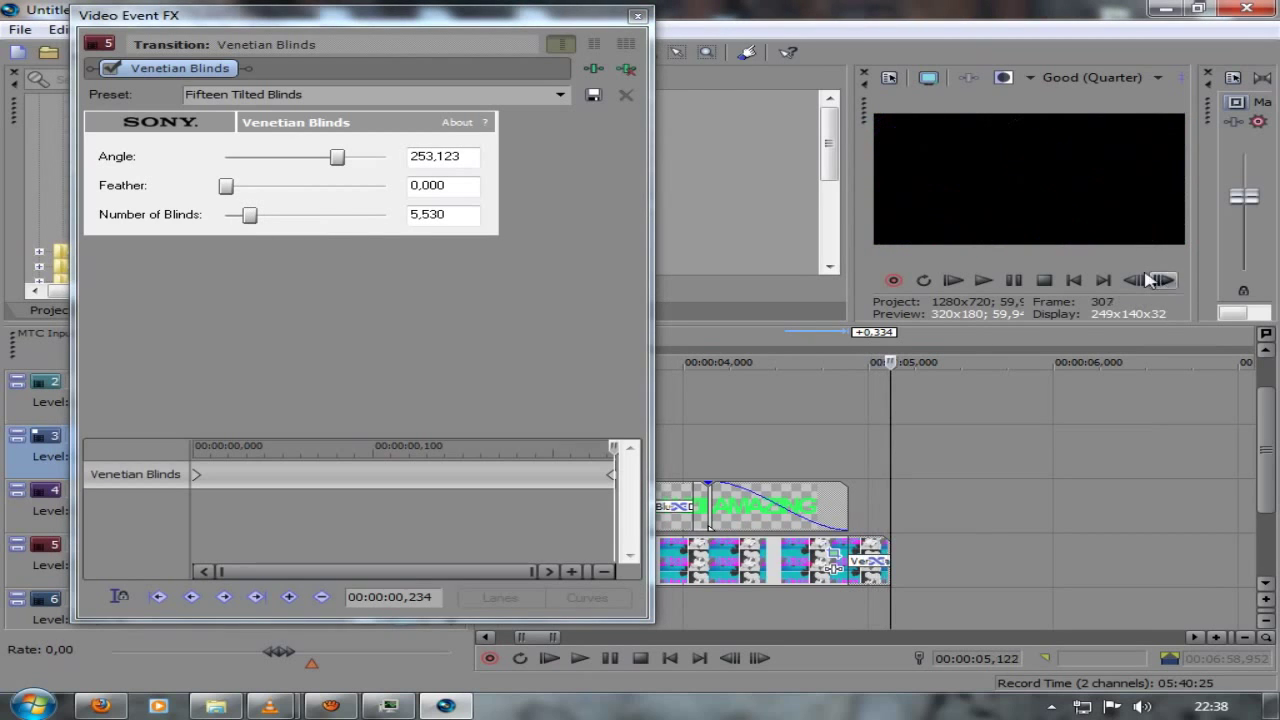
pyautogui.click(637, 16)
# Step: Switch the video preview quality to Preview (Quarter) and play the project from the start
pyautogui.click(1100, 77)
pyautogui.moveTo(1086, 117)
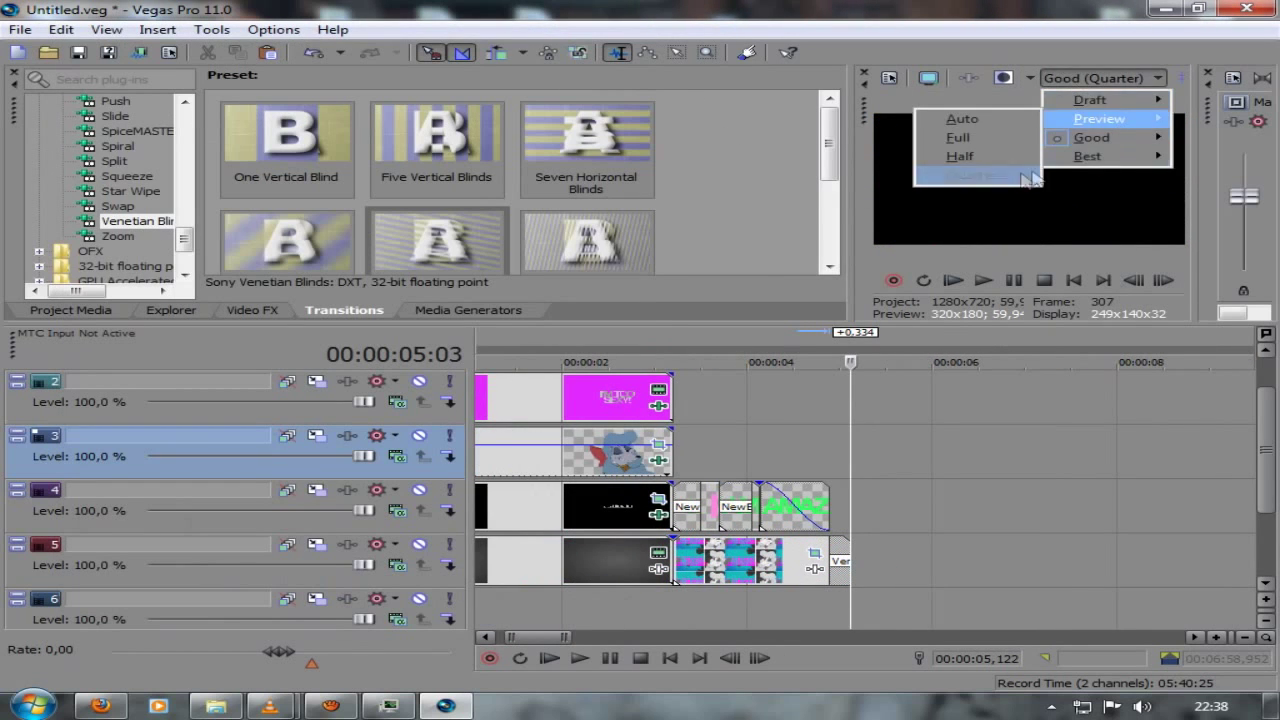
pyautogui.click(940, 177)
pyautogui.click(1073, 281)
pyautogui.click(984, 281)
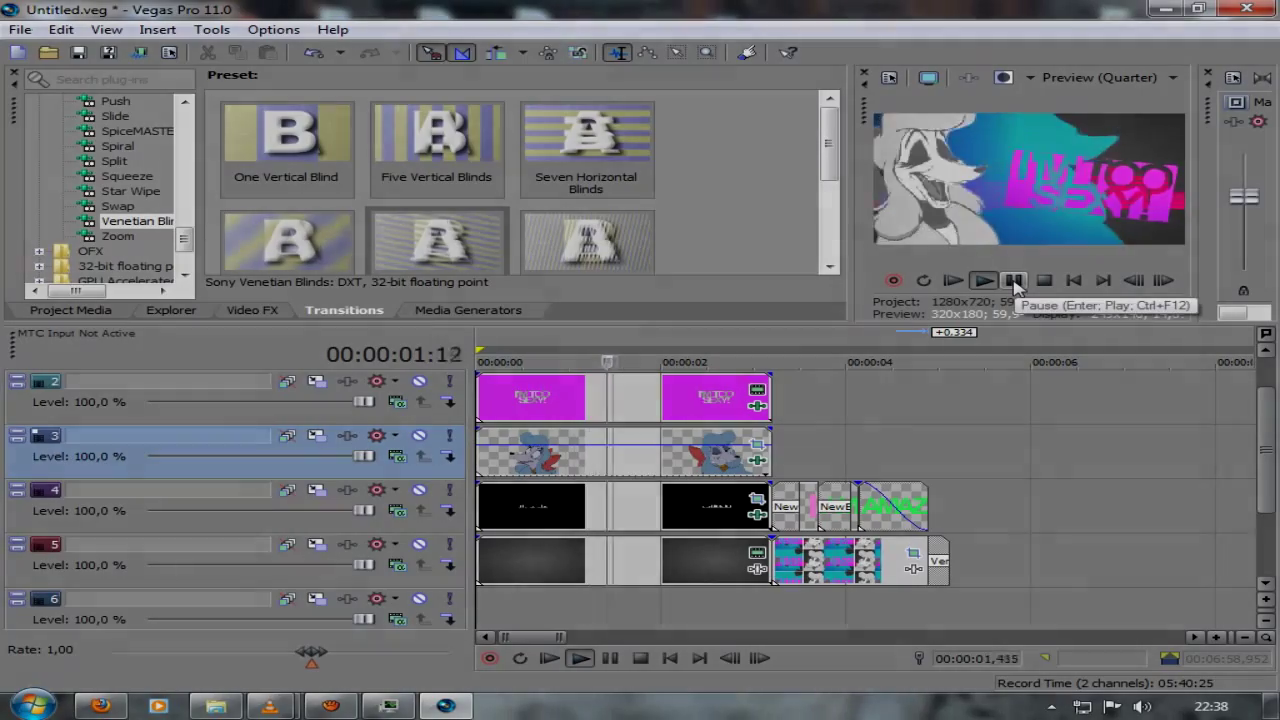